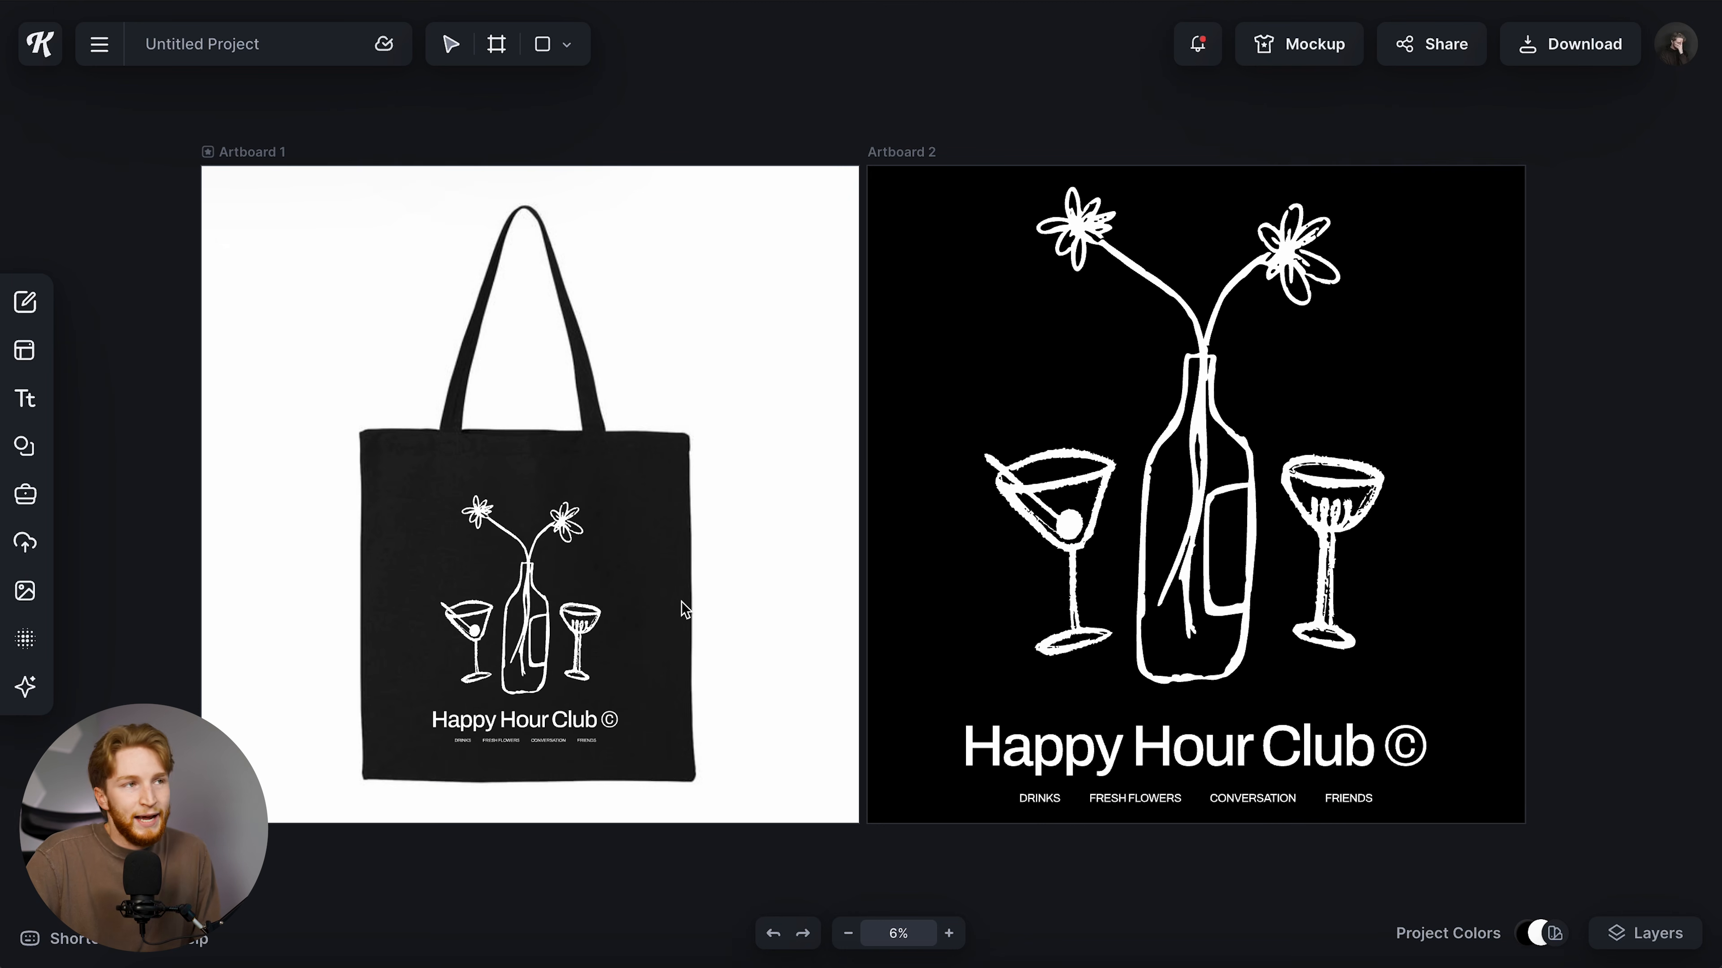
# - Examine the tote bag mockup on Artboard 1 and the bottle-and-glasses design on Artboard 2
pyautogui.hscroll(-5, 681, 601)
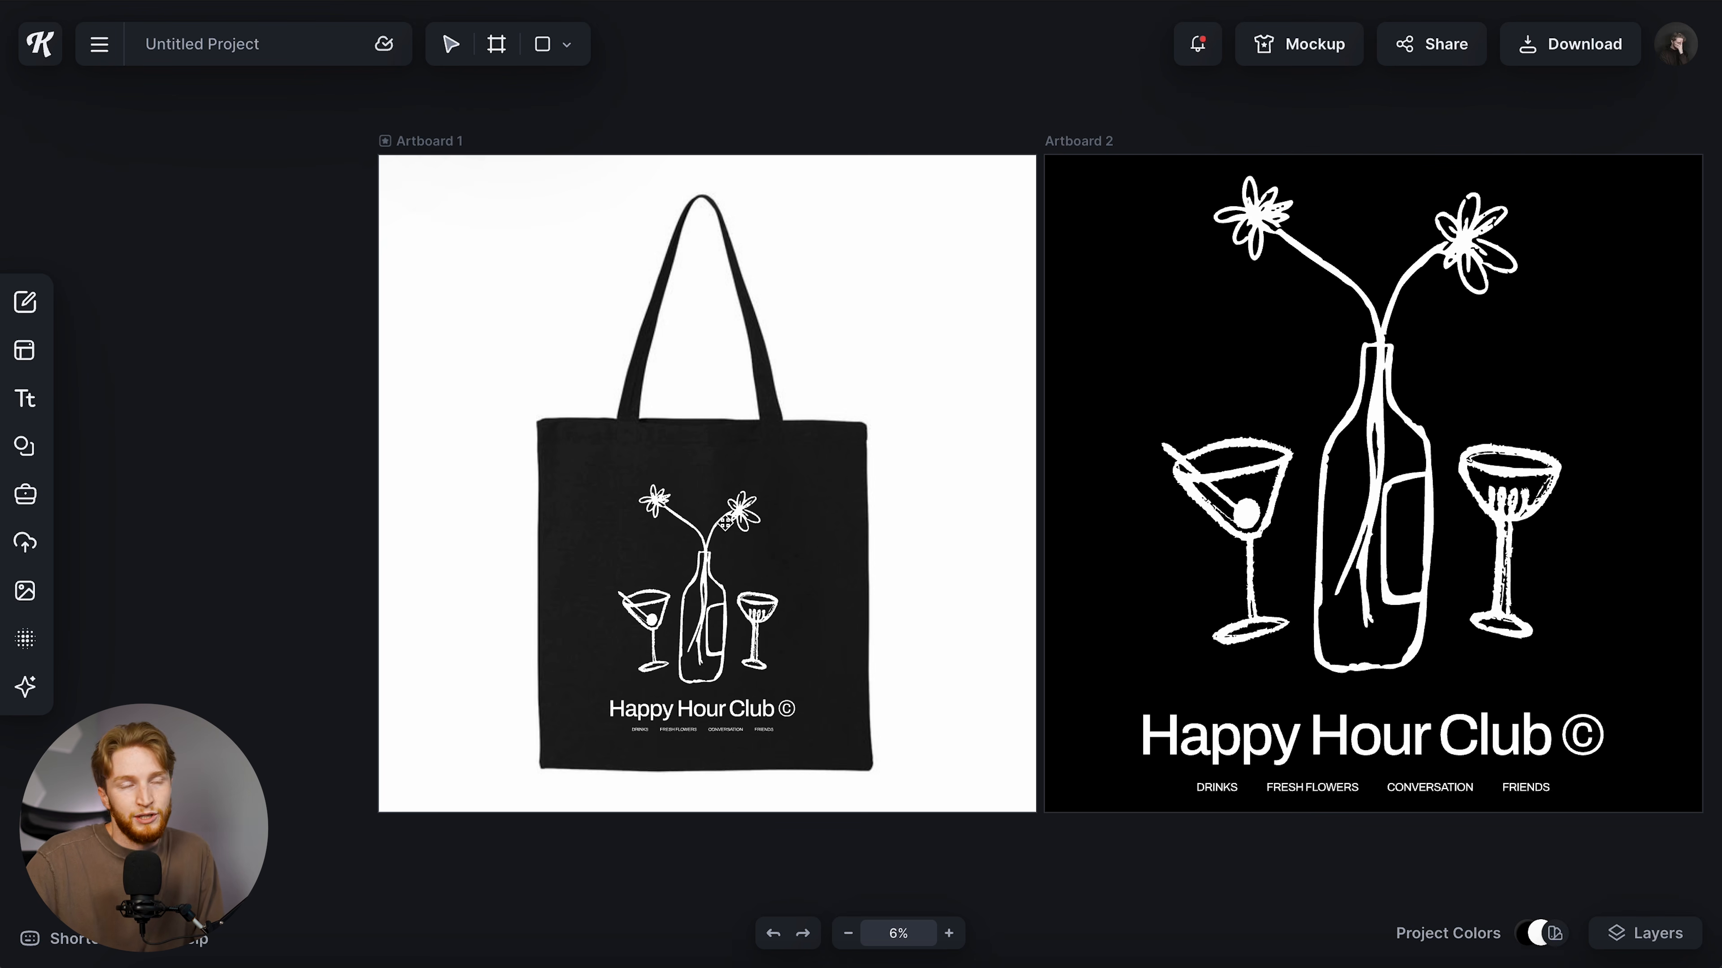
pyautogui.click(697, 593)
pyautogui.click(809, 544)
pyautogui.hscroll(-2, 809, 543)
pyautogui.scroll(5, 810, 544)
pyautogui.scroll(-2, 810, 544)
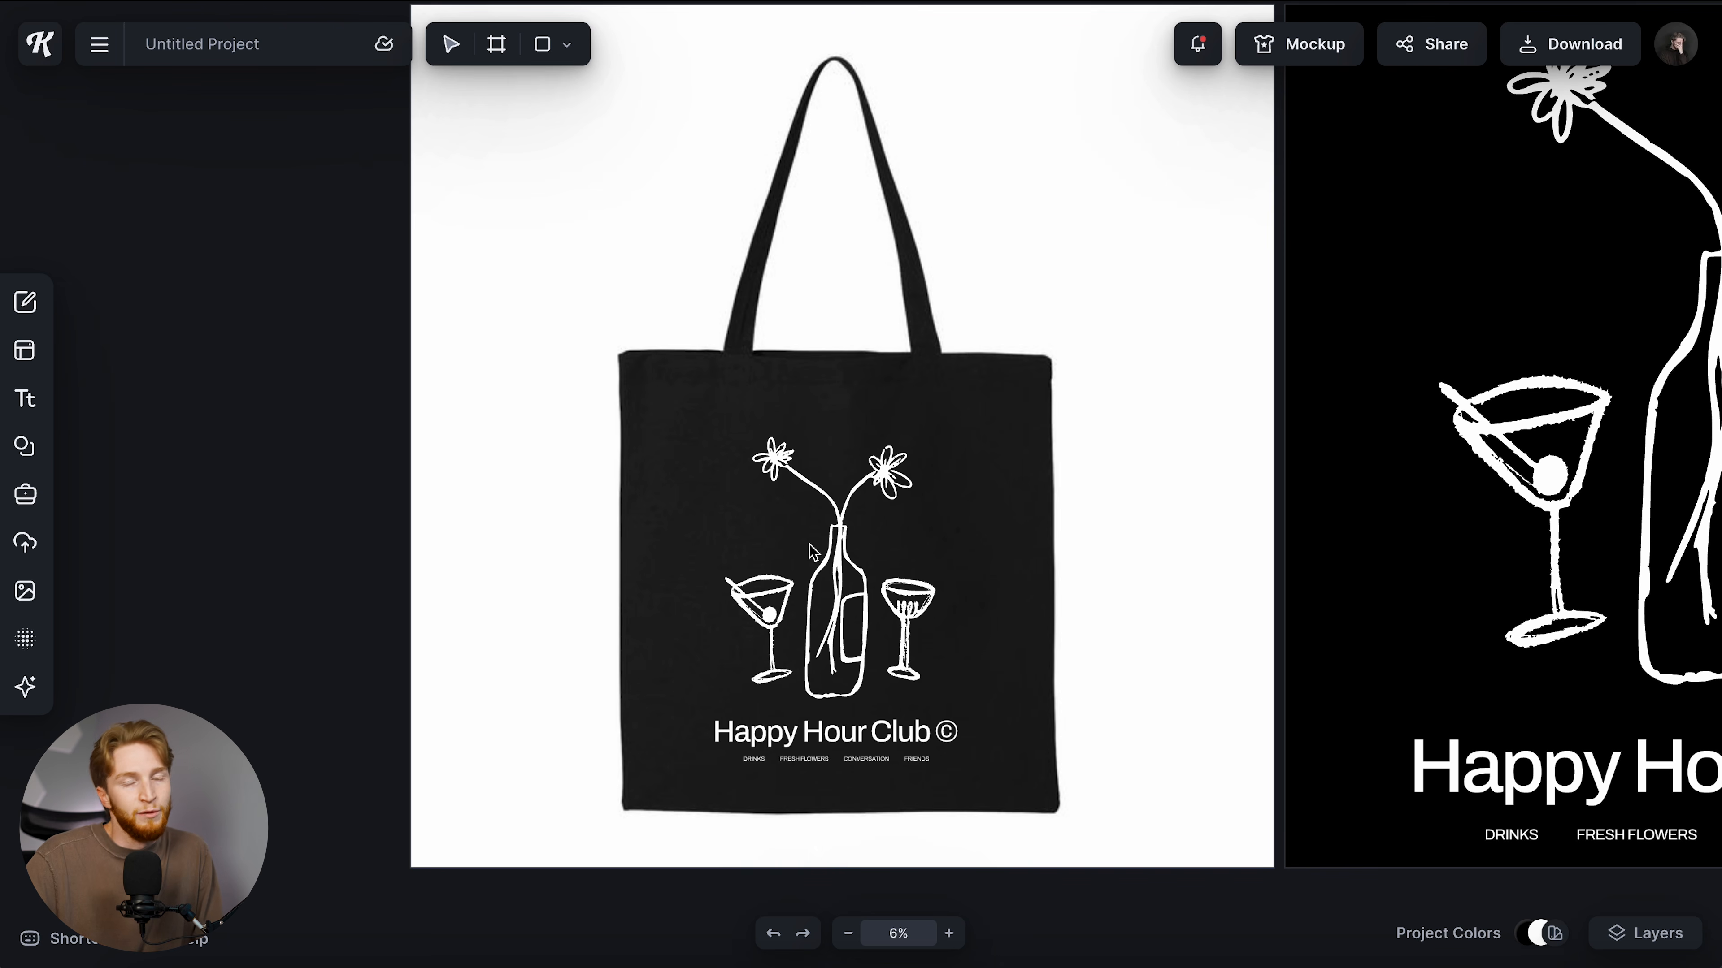
pyautogui.scroll(2, 810, 546)
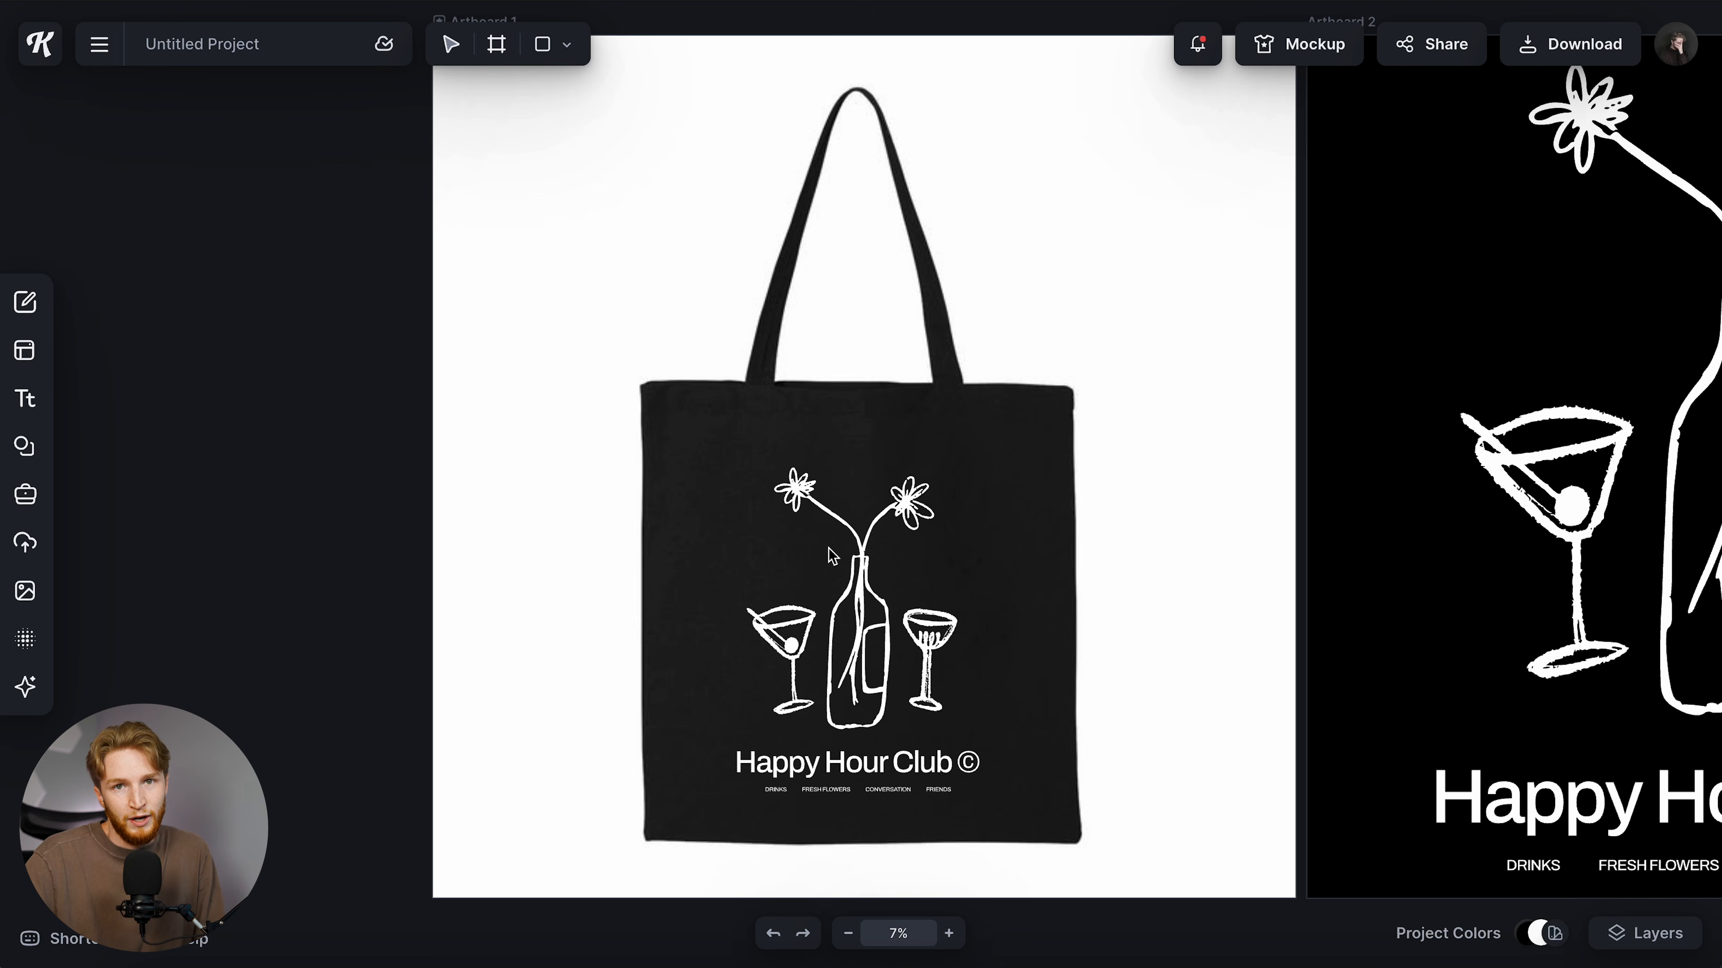
pyautogui.scroll(-2, 855, 638)
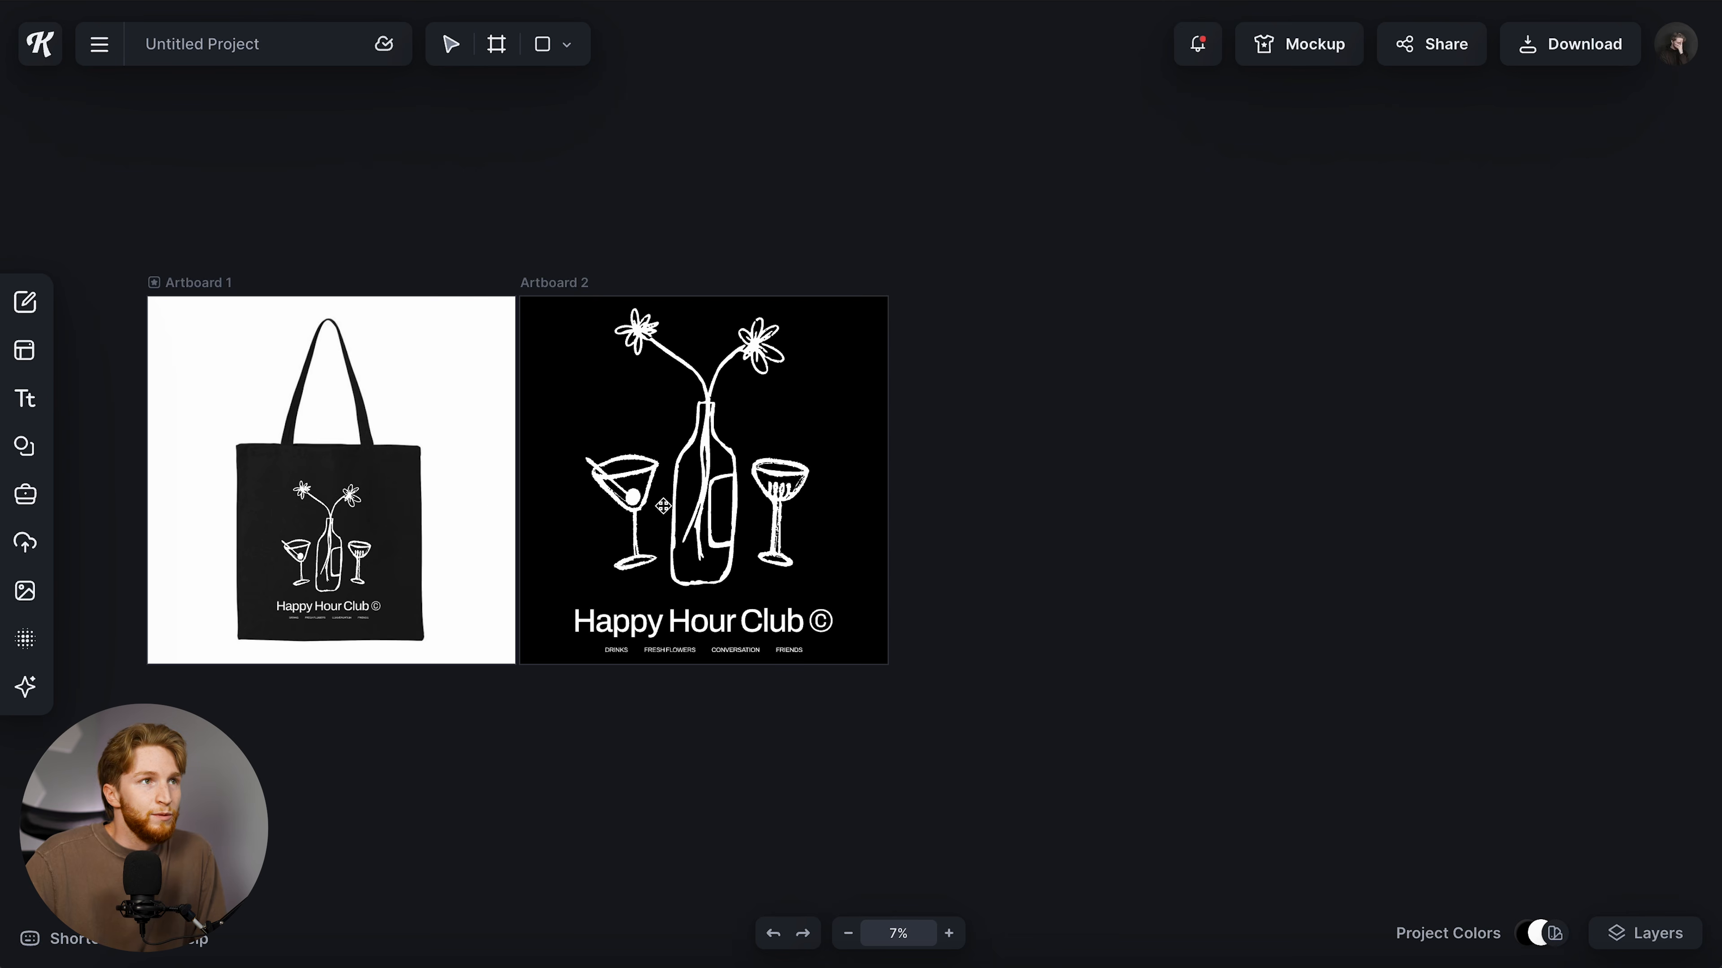
pyautogui.scroll(5, 617, 498)
pyautogui.scroll(-3, 618, 499)
pyautogui.scroll(1, 740, 474)
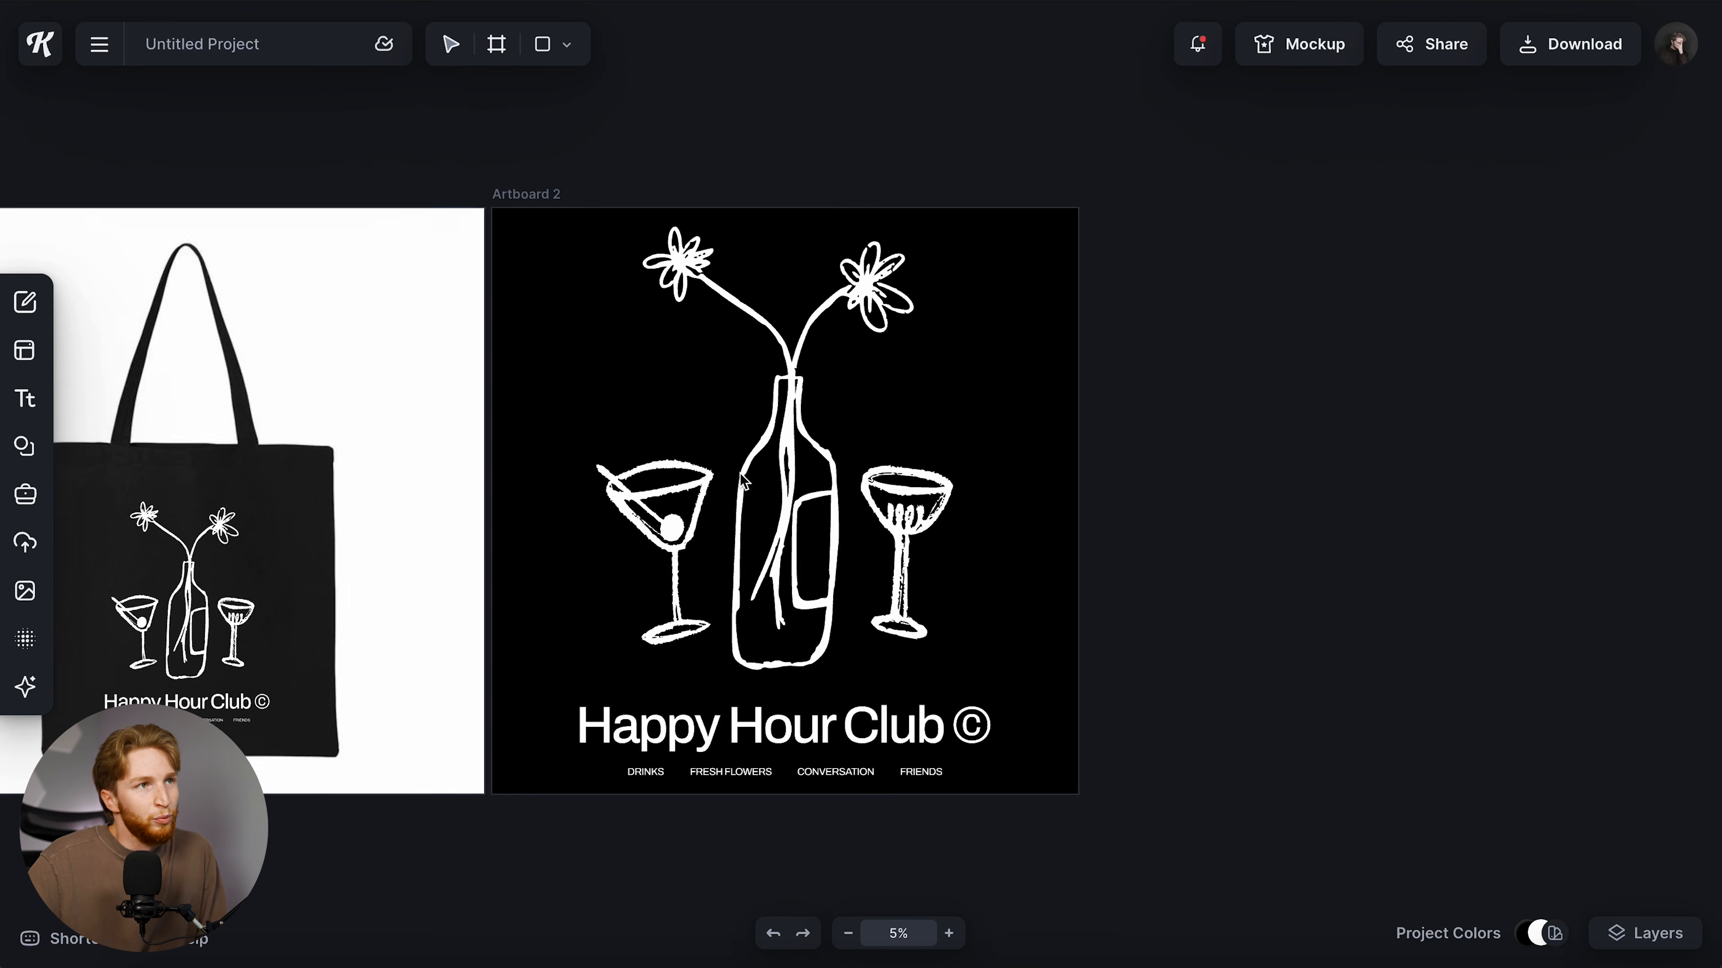
pyautogui.scroll(1, 740, 473)
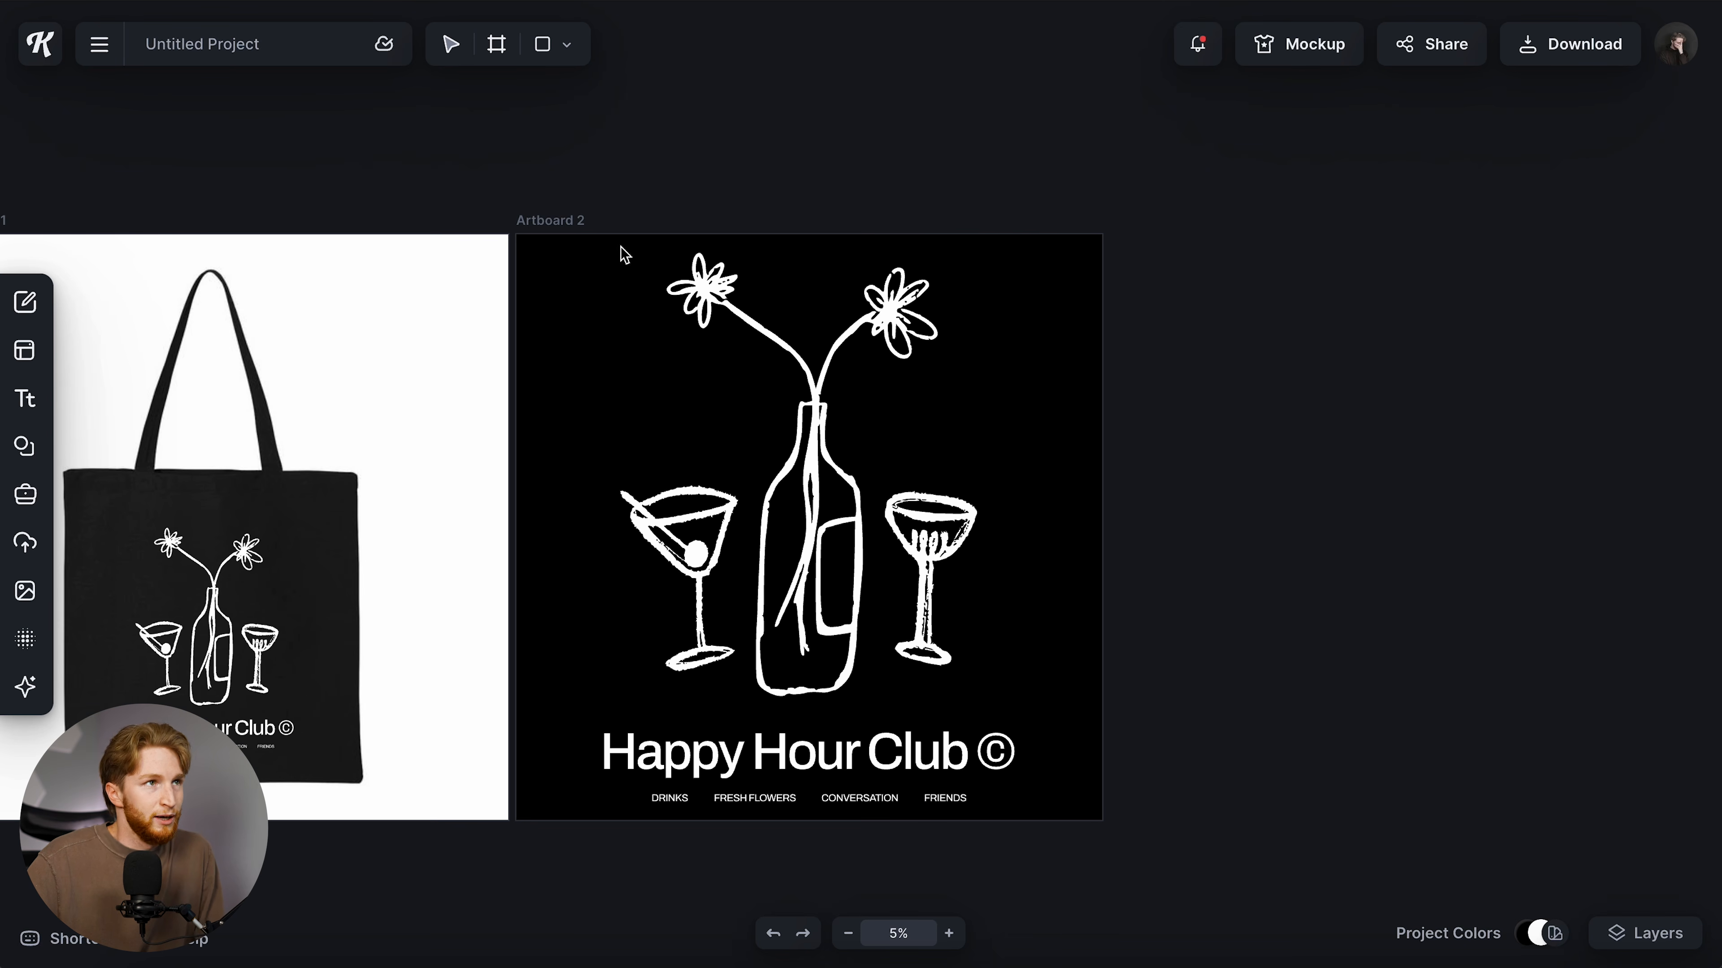
# - Remove the black background color from Artboard 2 and open the download options
pyautogui.click(578, 226)
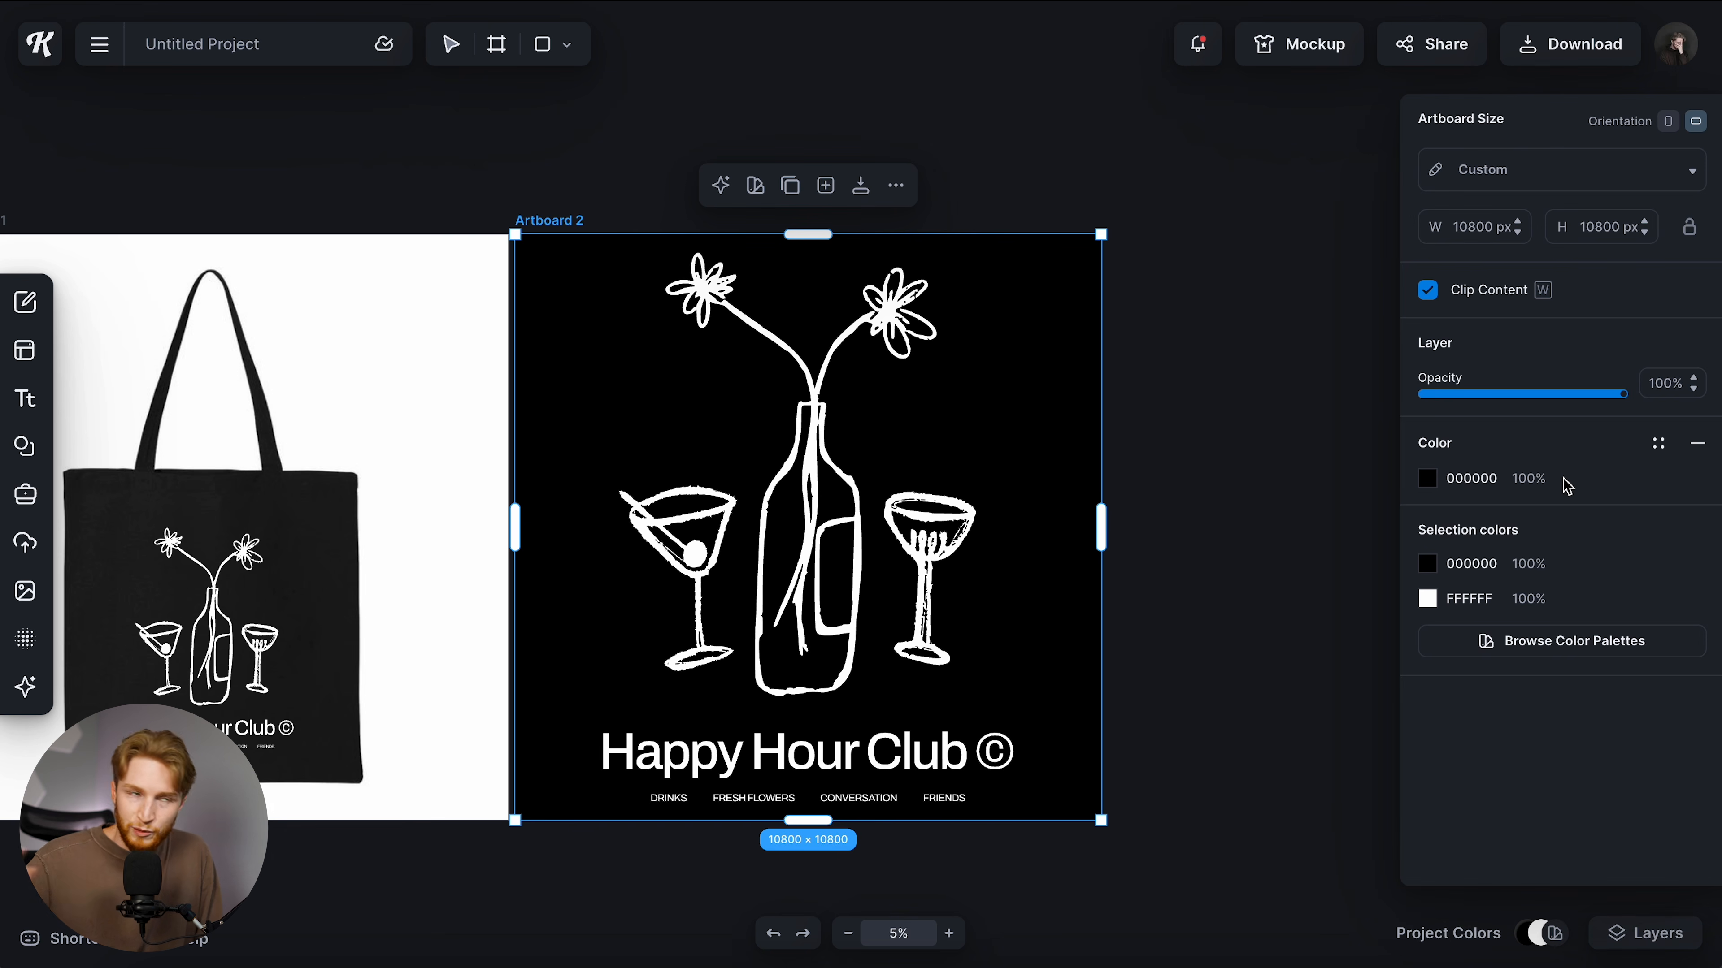
pyautogui.click(1690, 444)
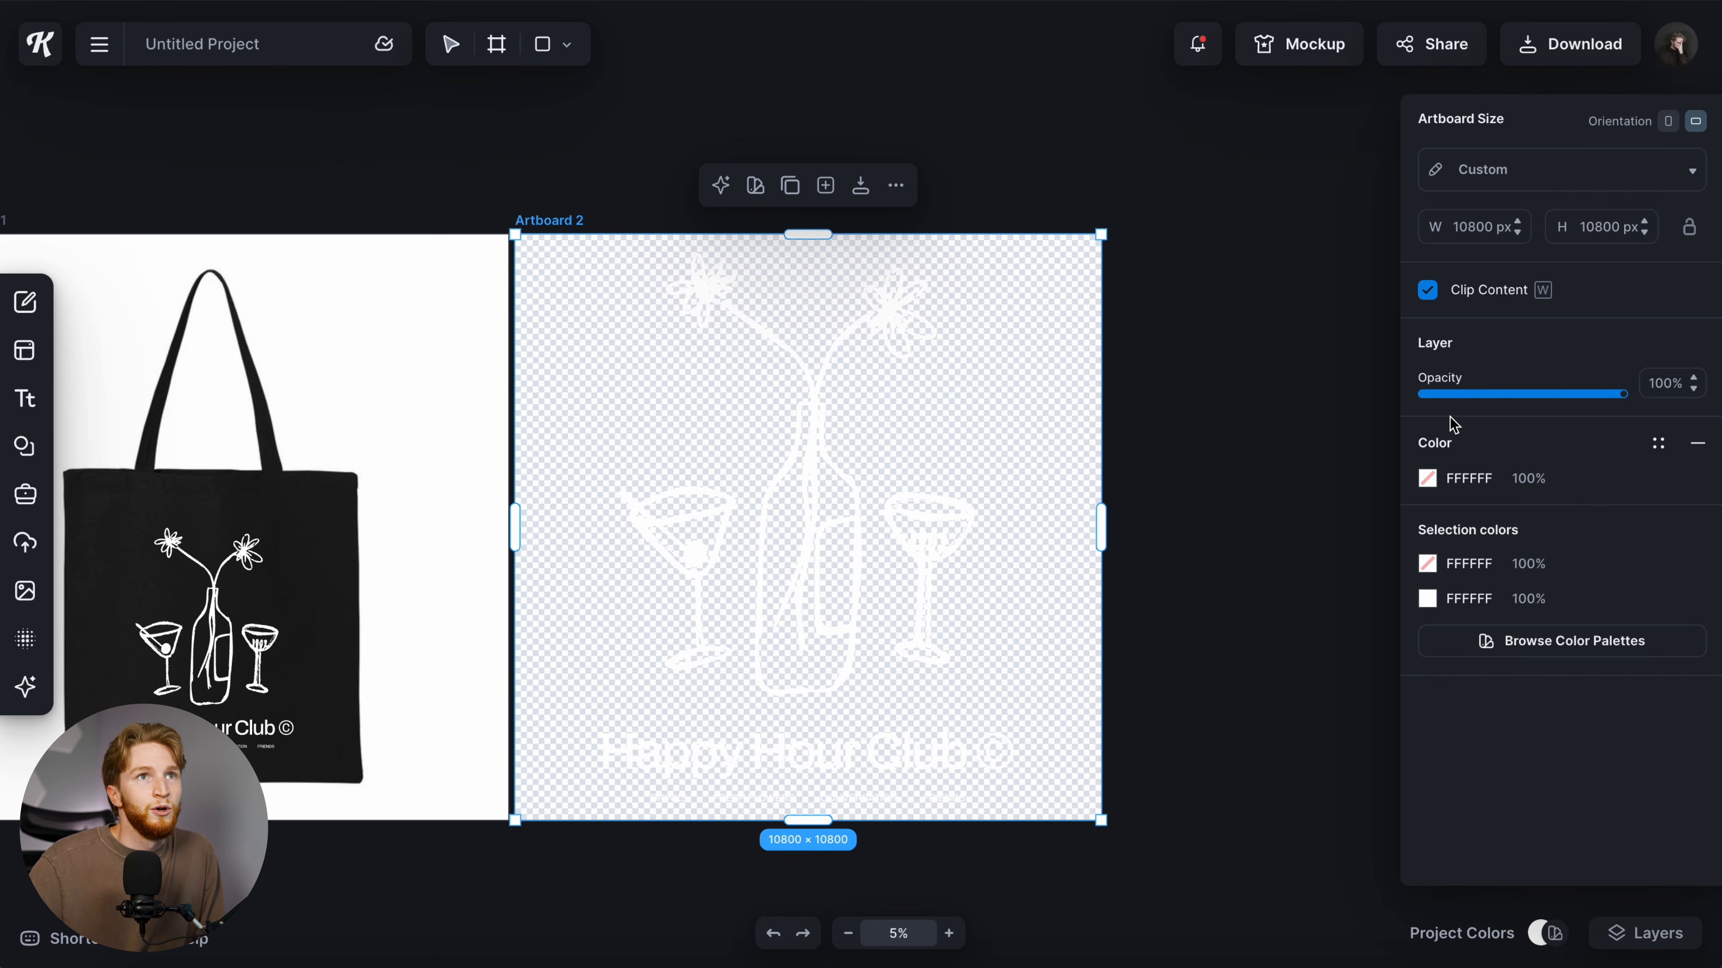
pyautogui.click(1571, 44)
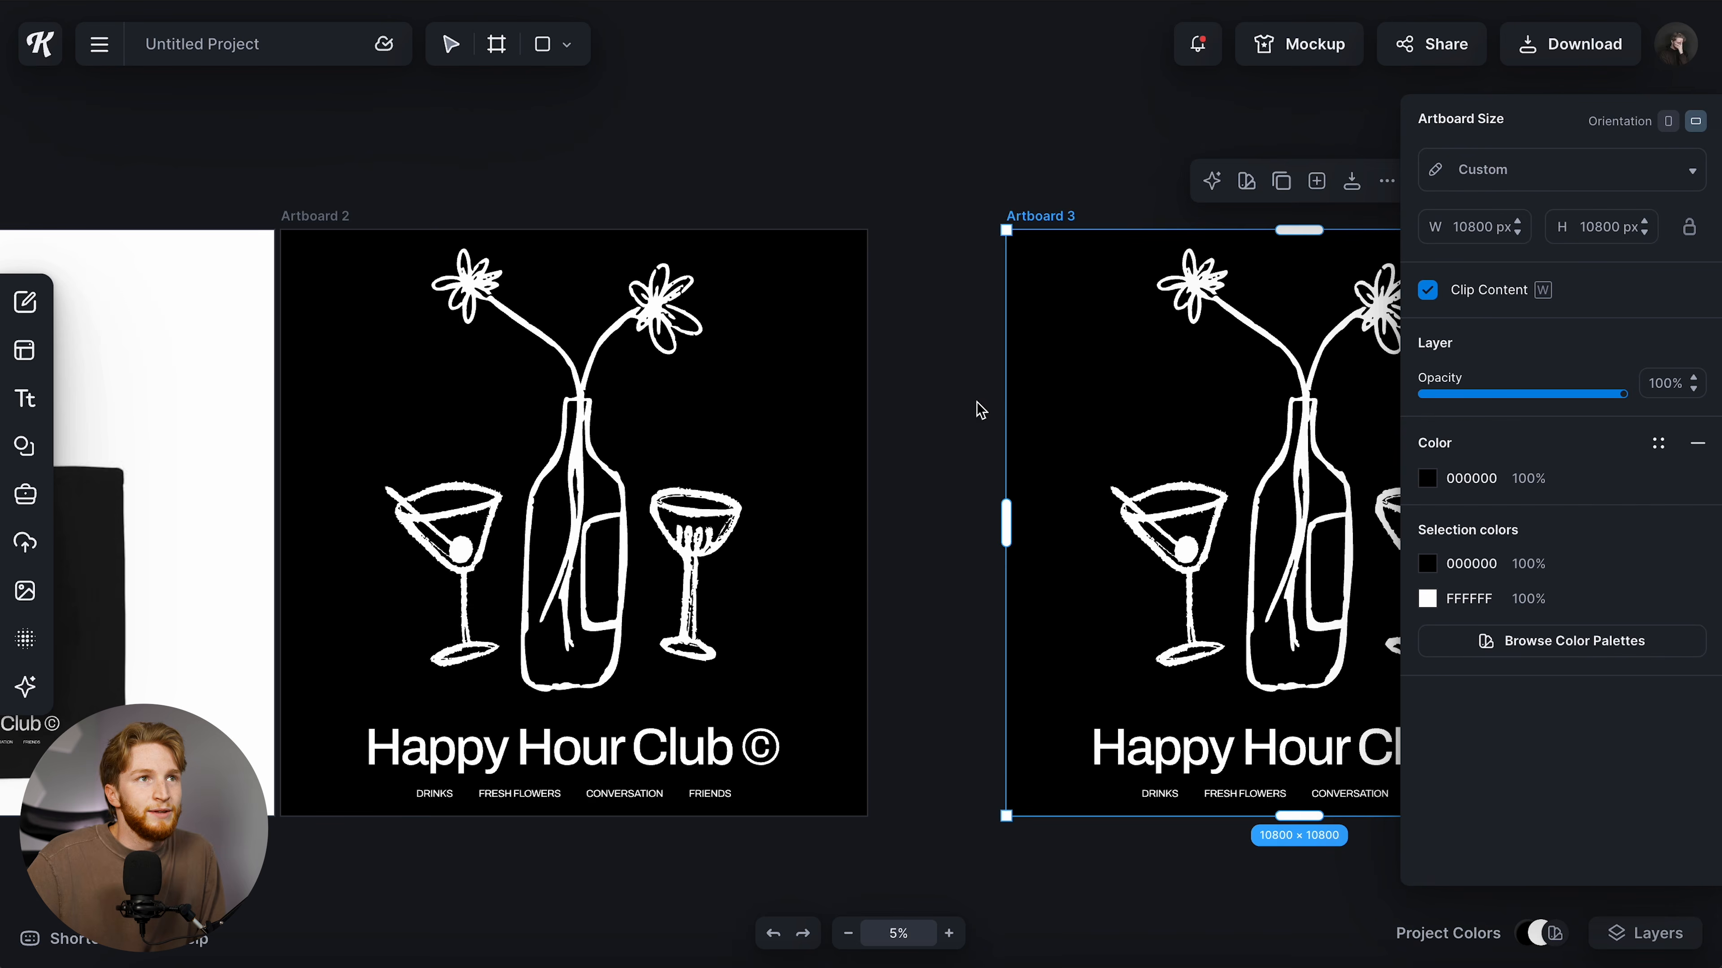
# - Examine the elements of the duplicated design on Artboard 3, including the martini glass and the coupe glass
pyautogui.hscroll(5, 979, 409)
pyautogui.hotkey('ctrl', 'a')
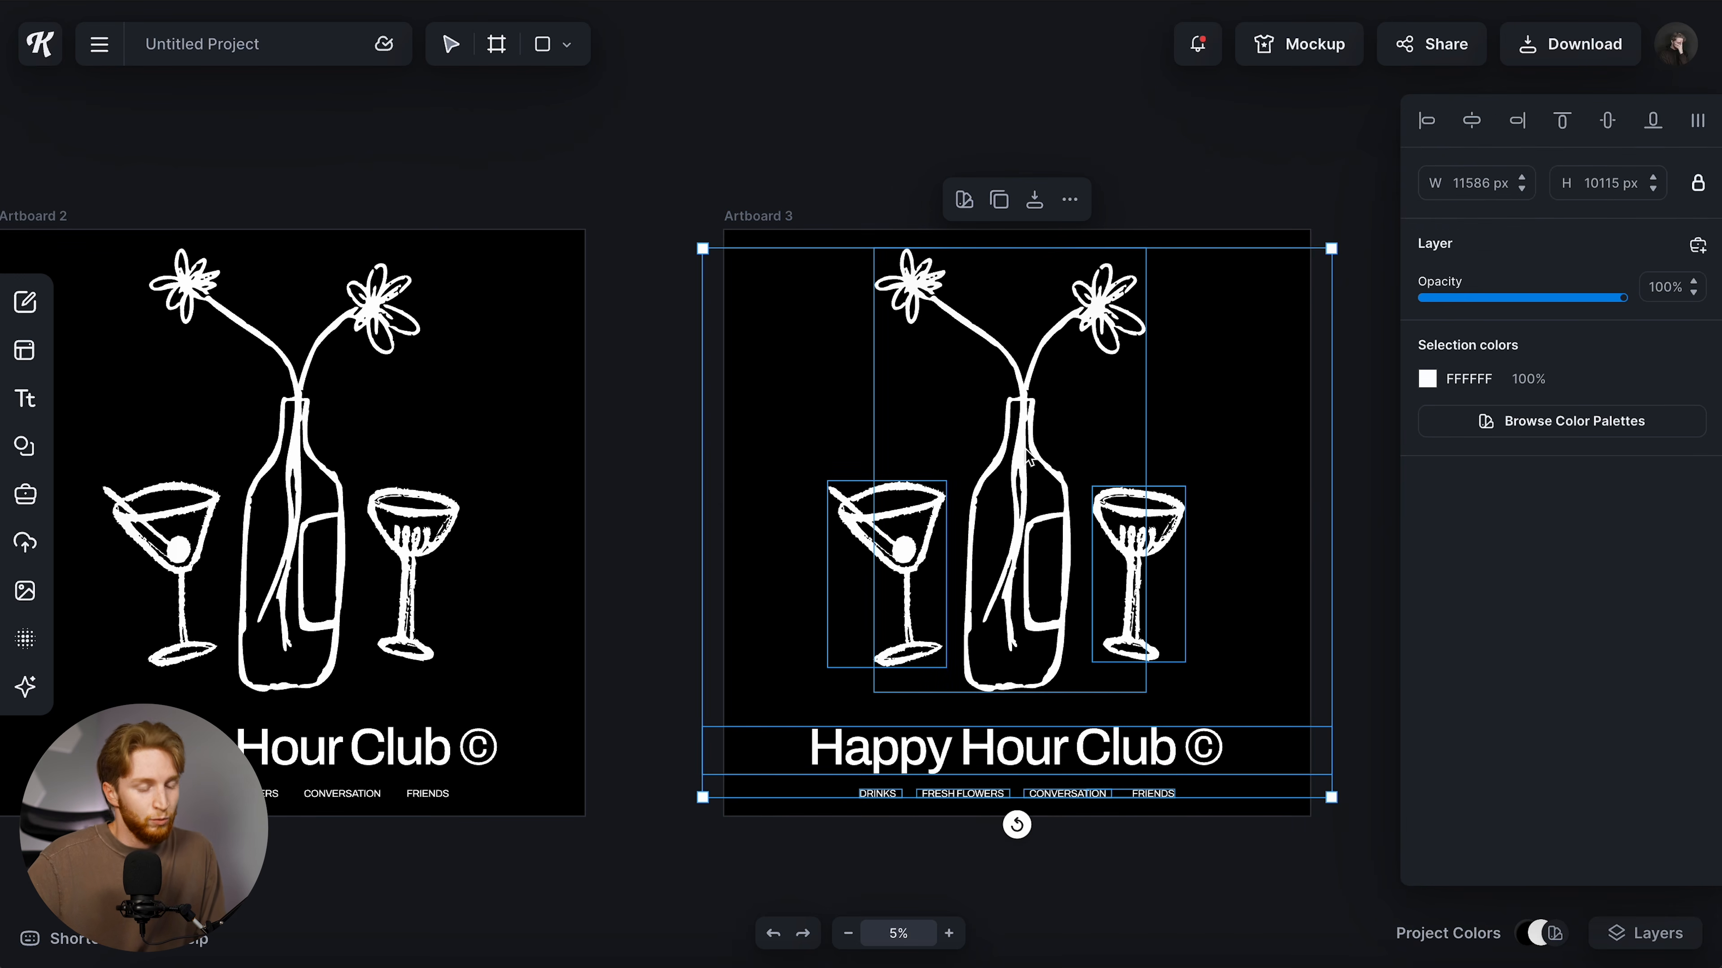
pyautogui.press('Escape')
pyautogui.click(1025, 450)
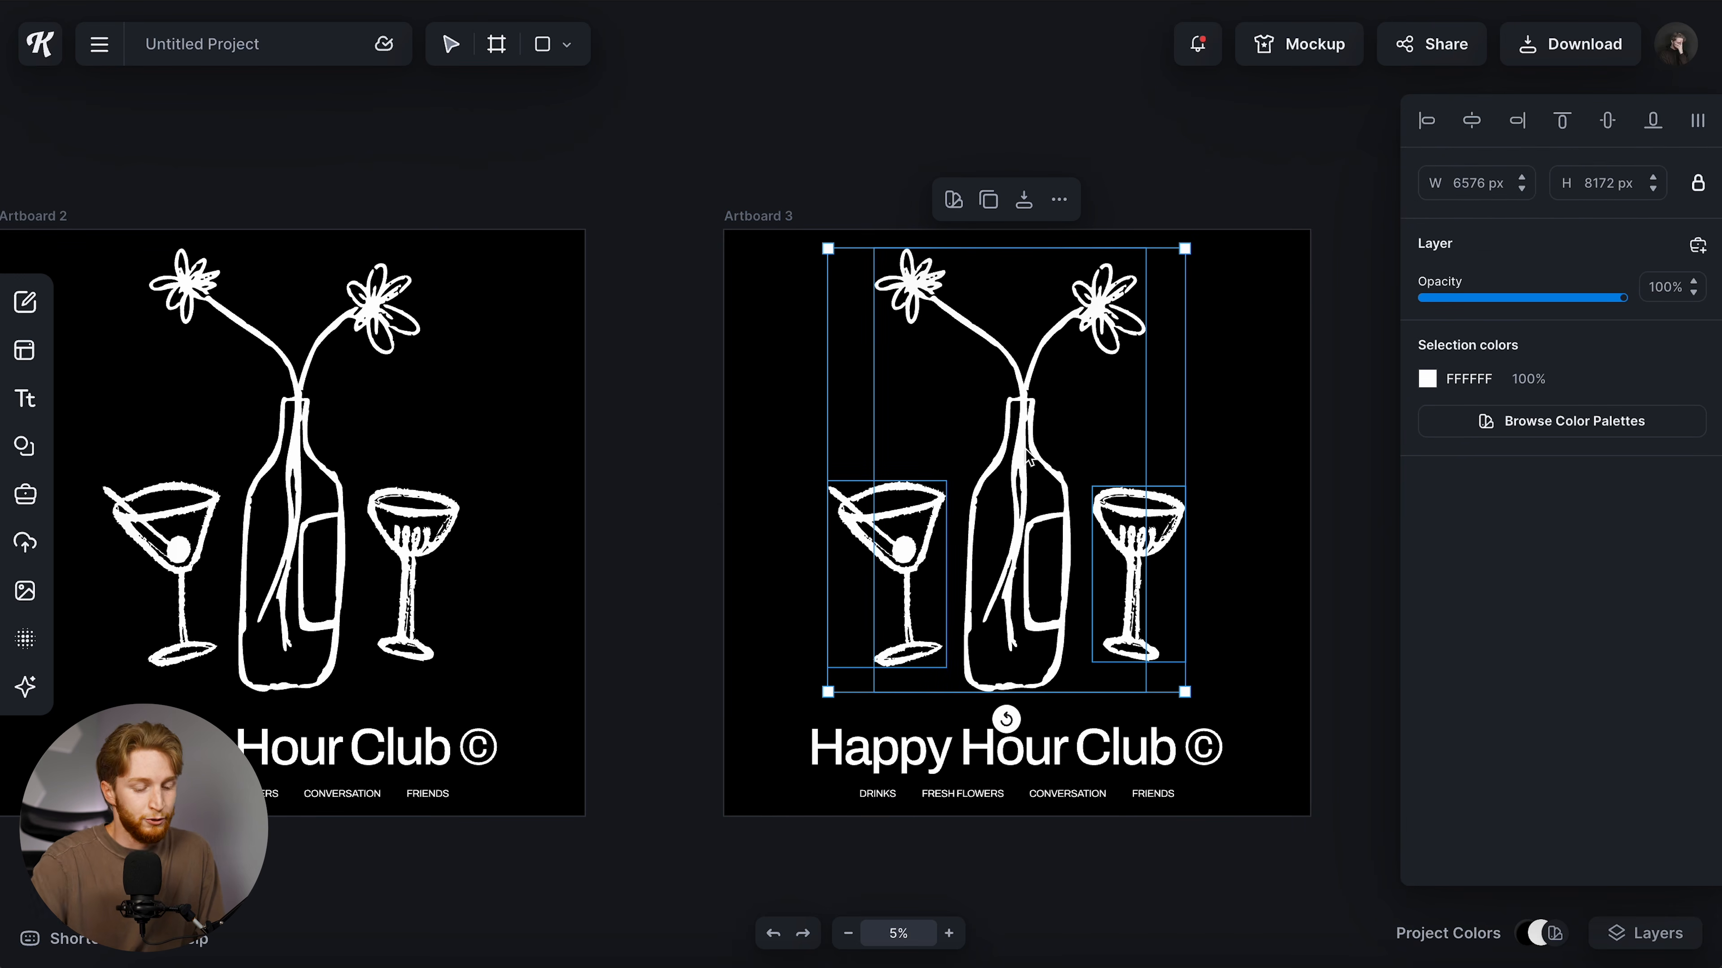
pyautogui.press('Escape')
pyautogui.scroll(2, 1029, 459)
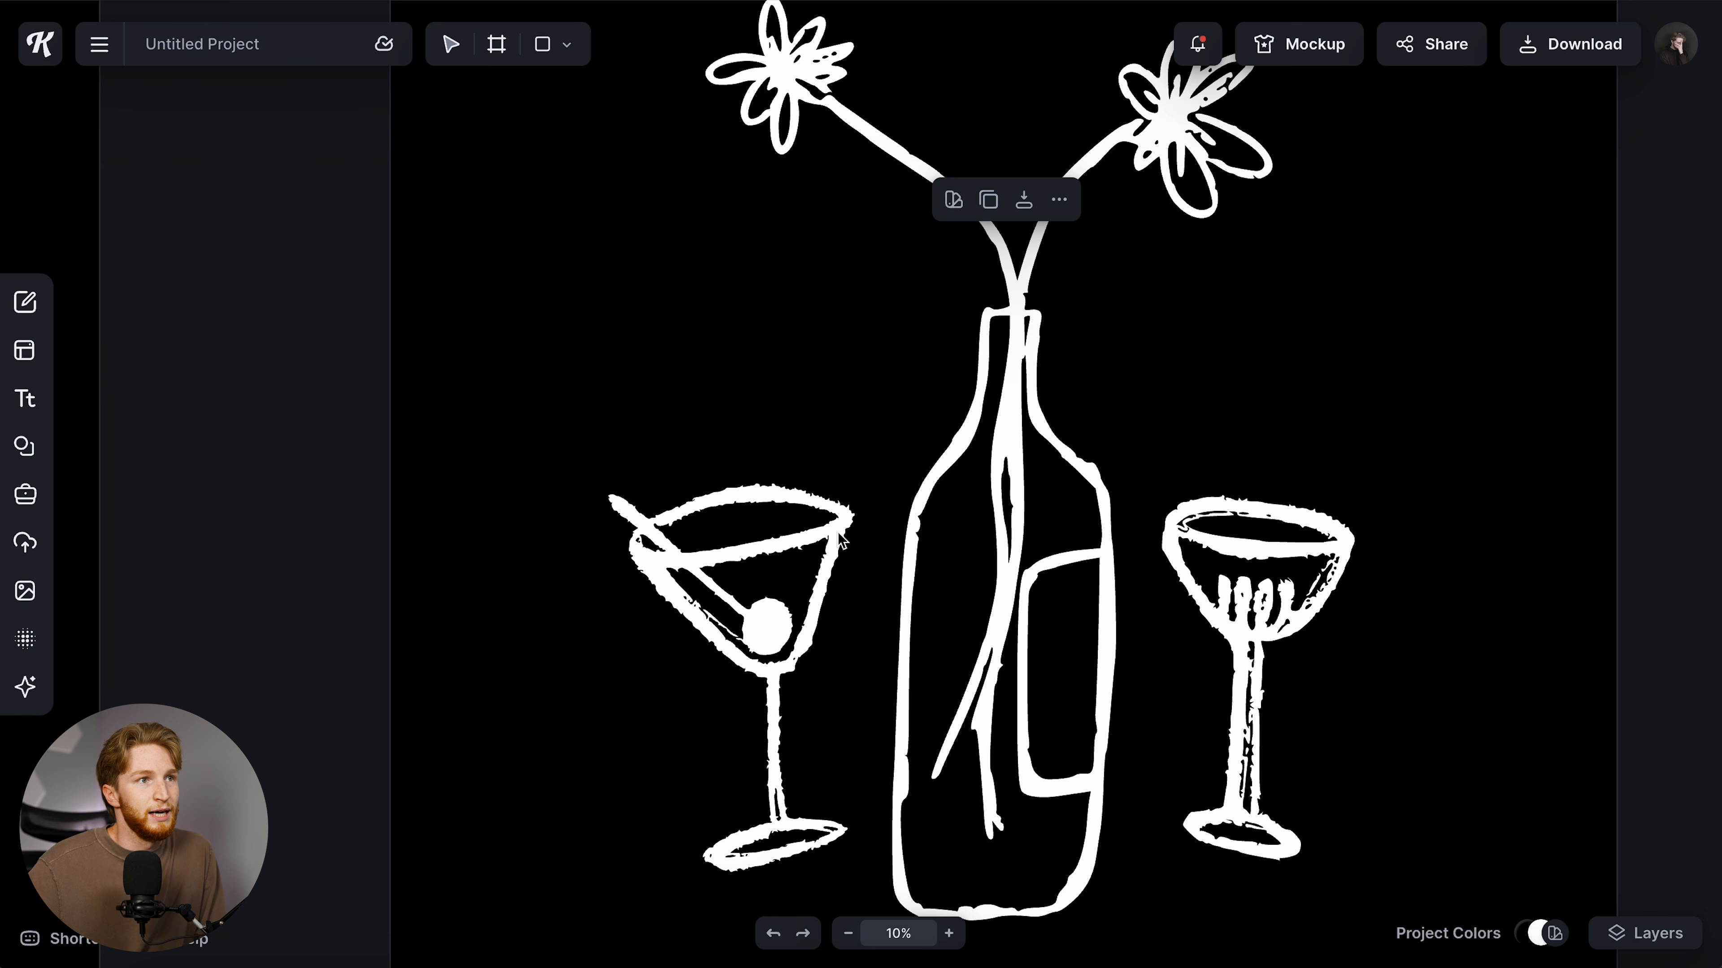
pyautogui.click(838, 532)
pyautogui.hscroll(3, 881, 546)
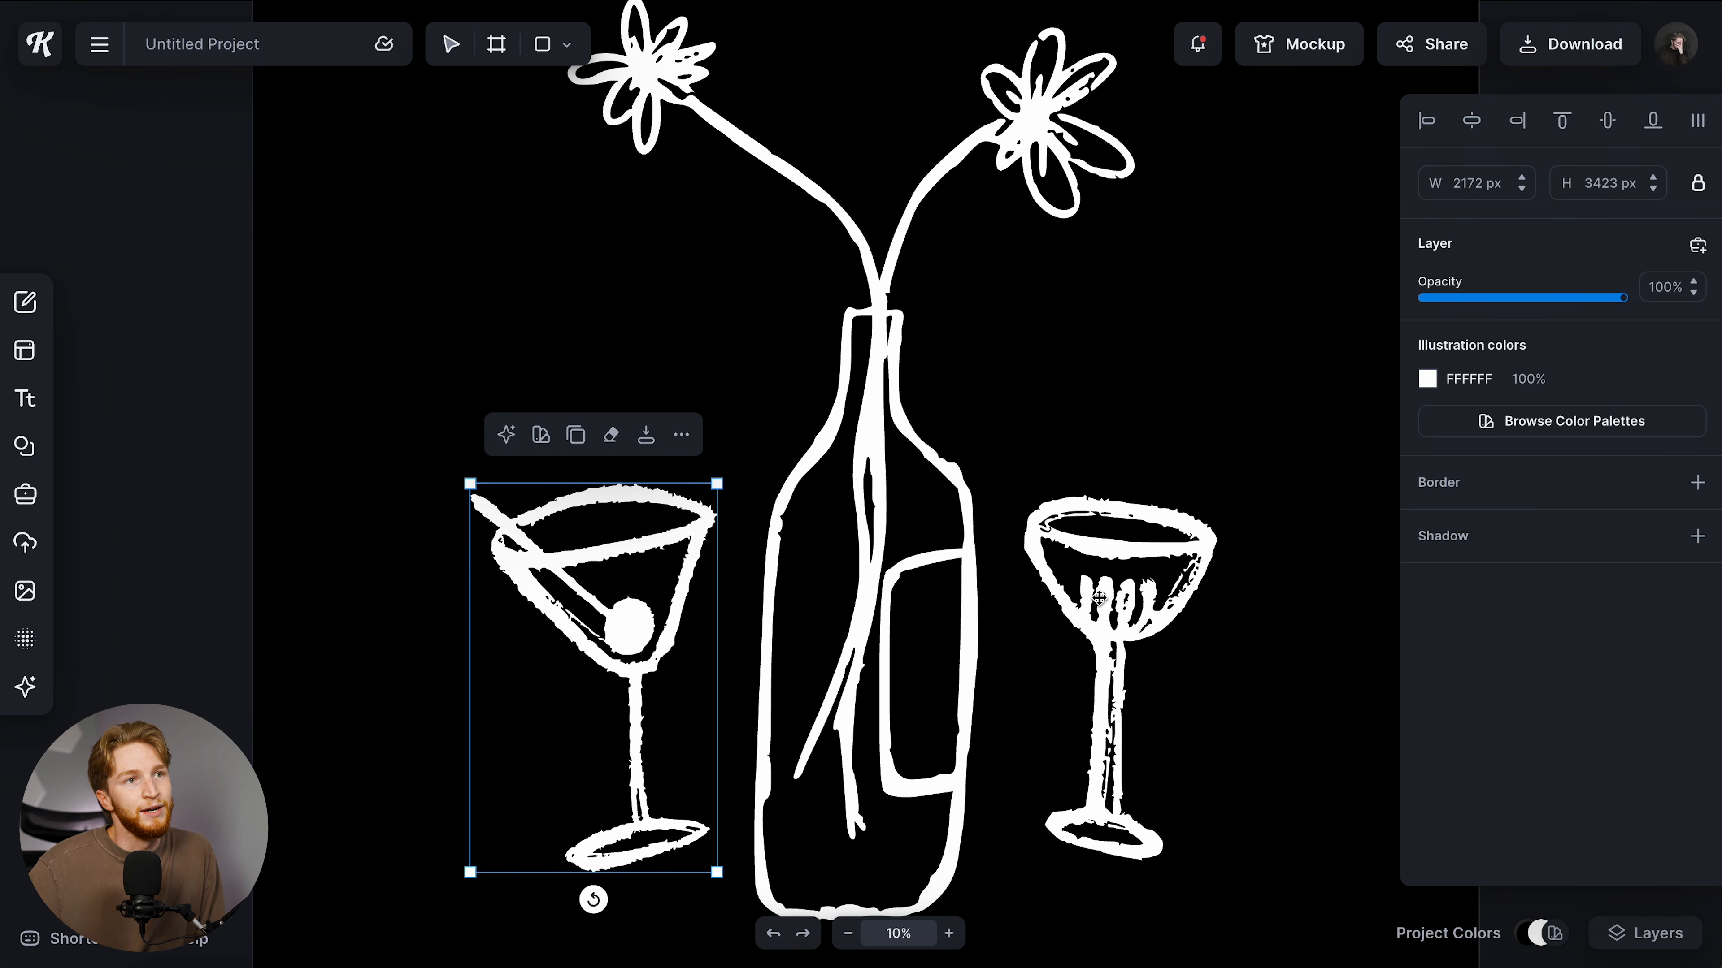
pyautogui.click(1101, 601)
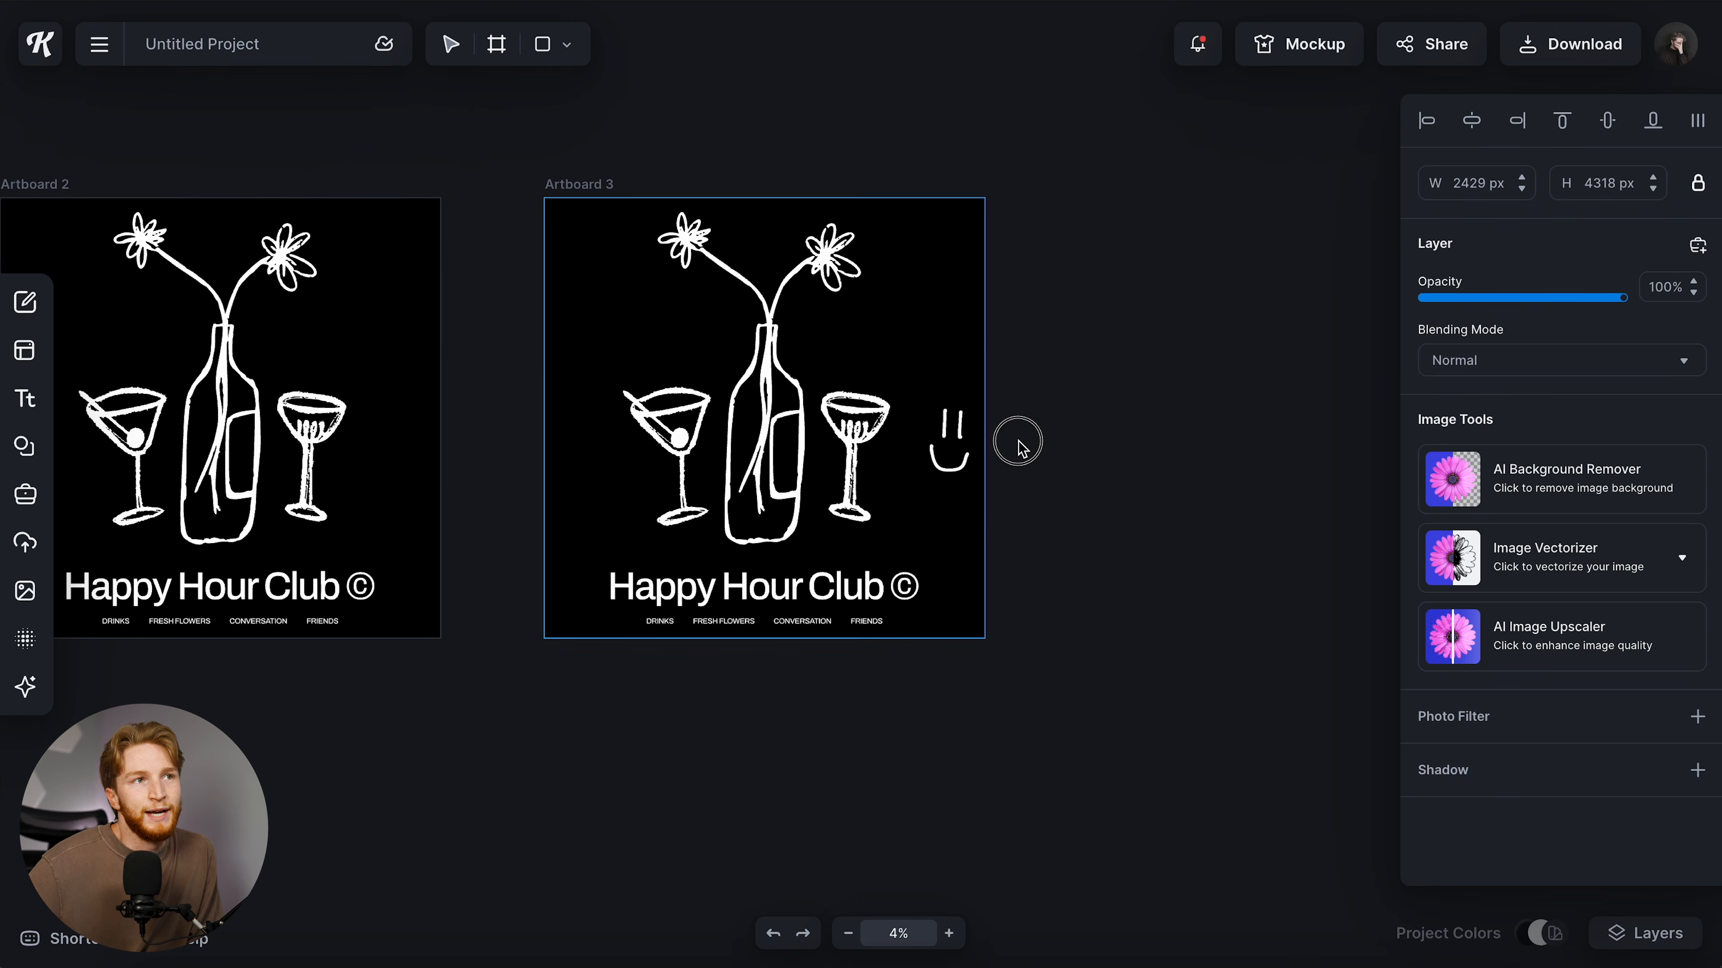
# - Place the hand-drawn smiley image beside Artboard 3 and vectorize it with 1 color
pyautogui.click(1099, 440)
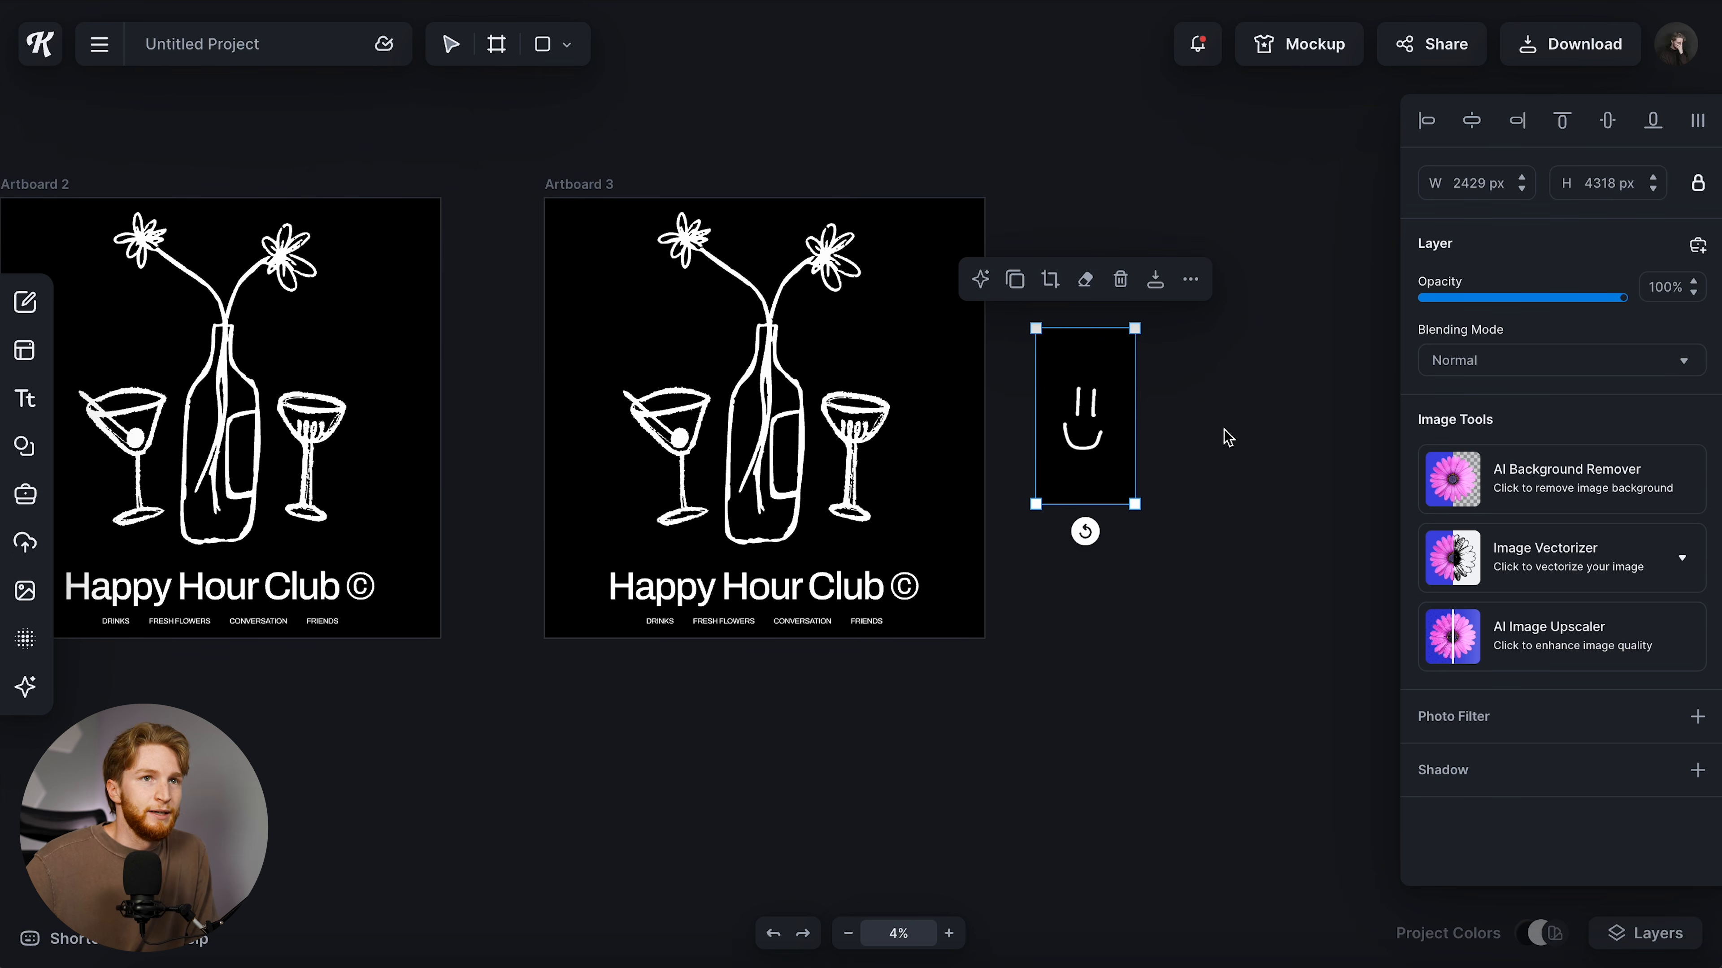
pyautogui.click(1573, 569)
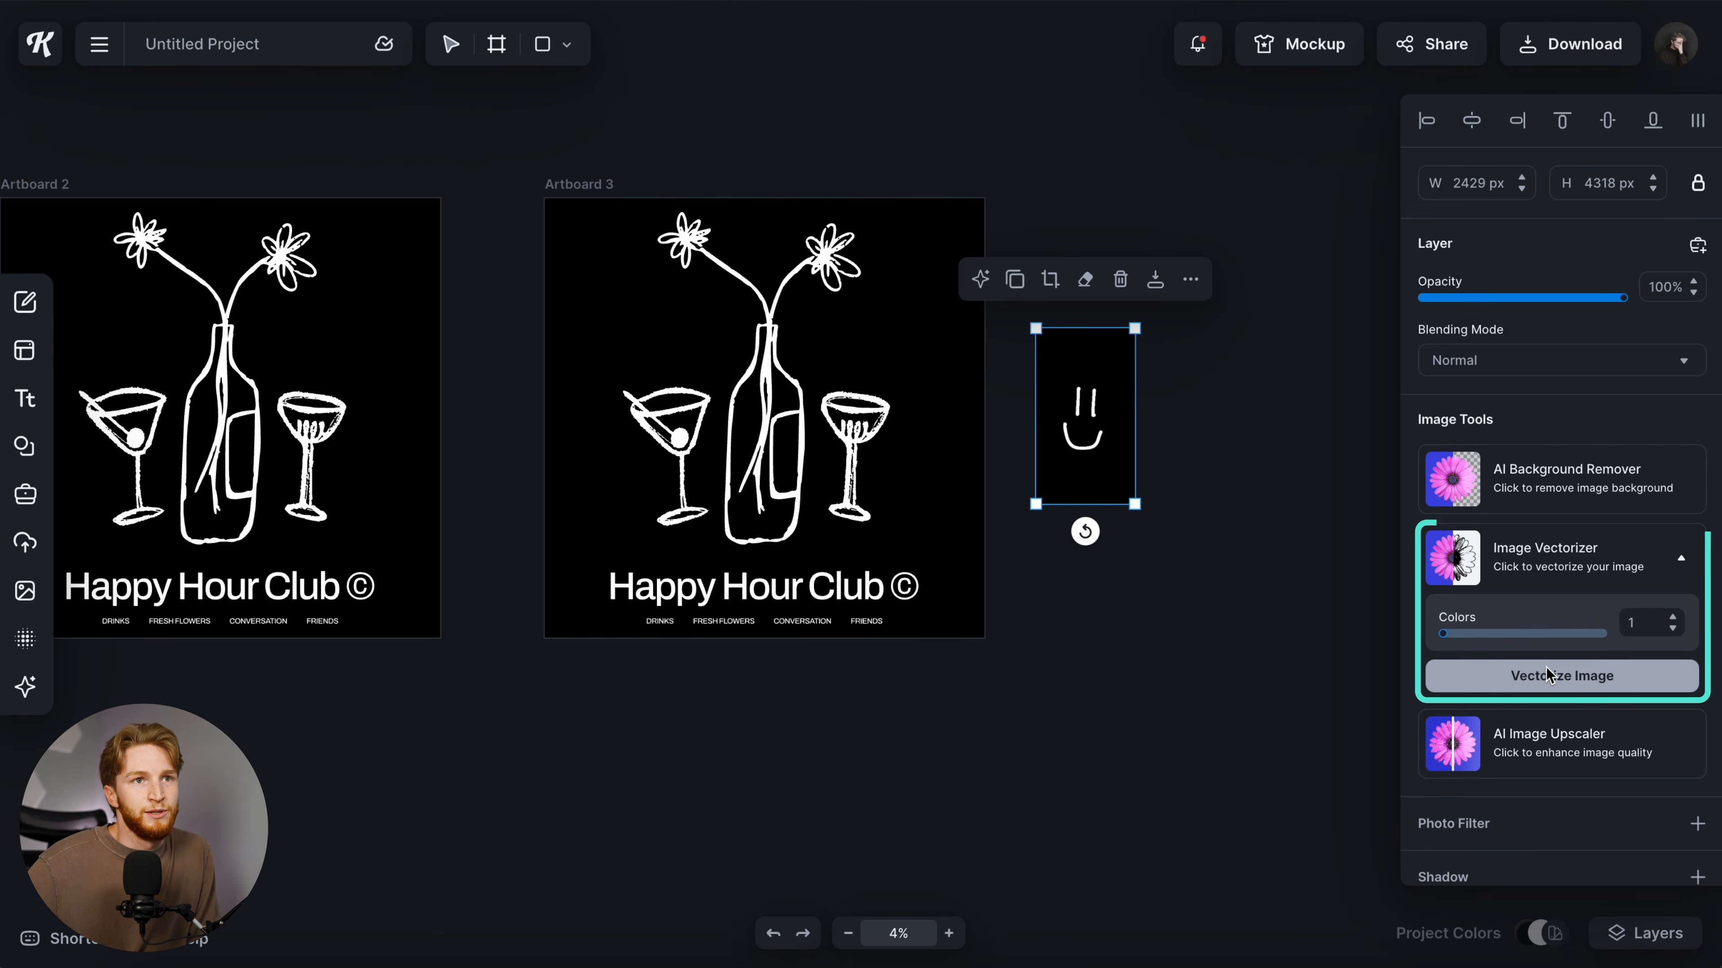
pyautogui.scroll(5, 1151, 428)
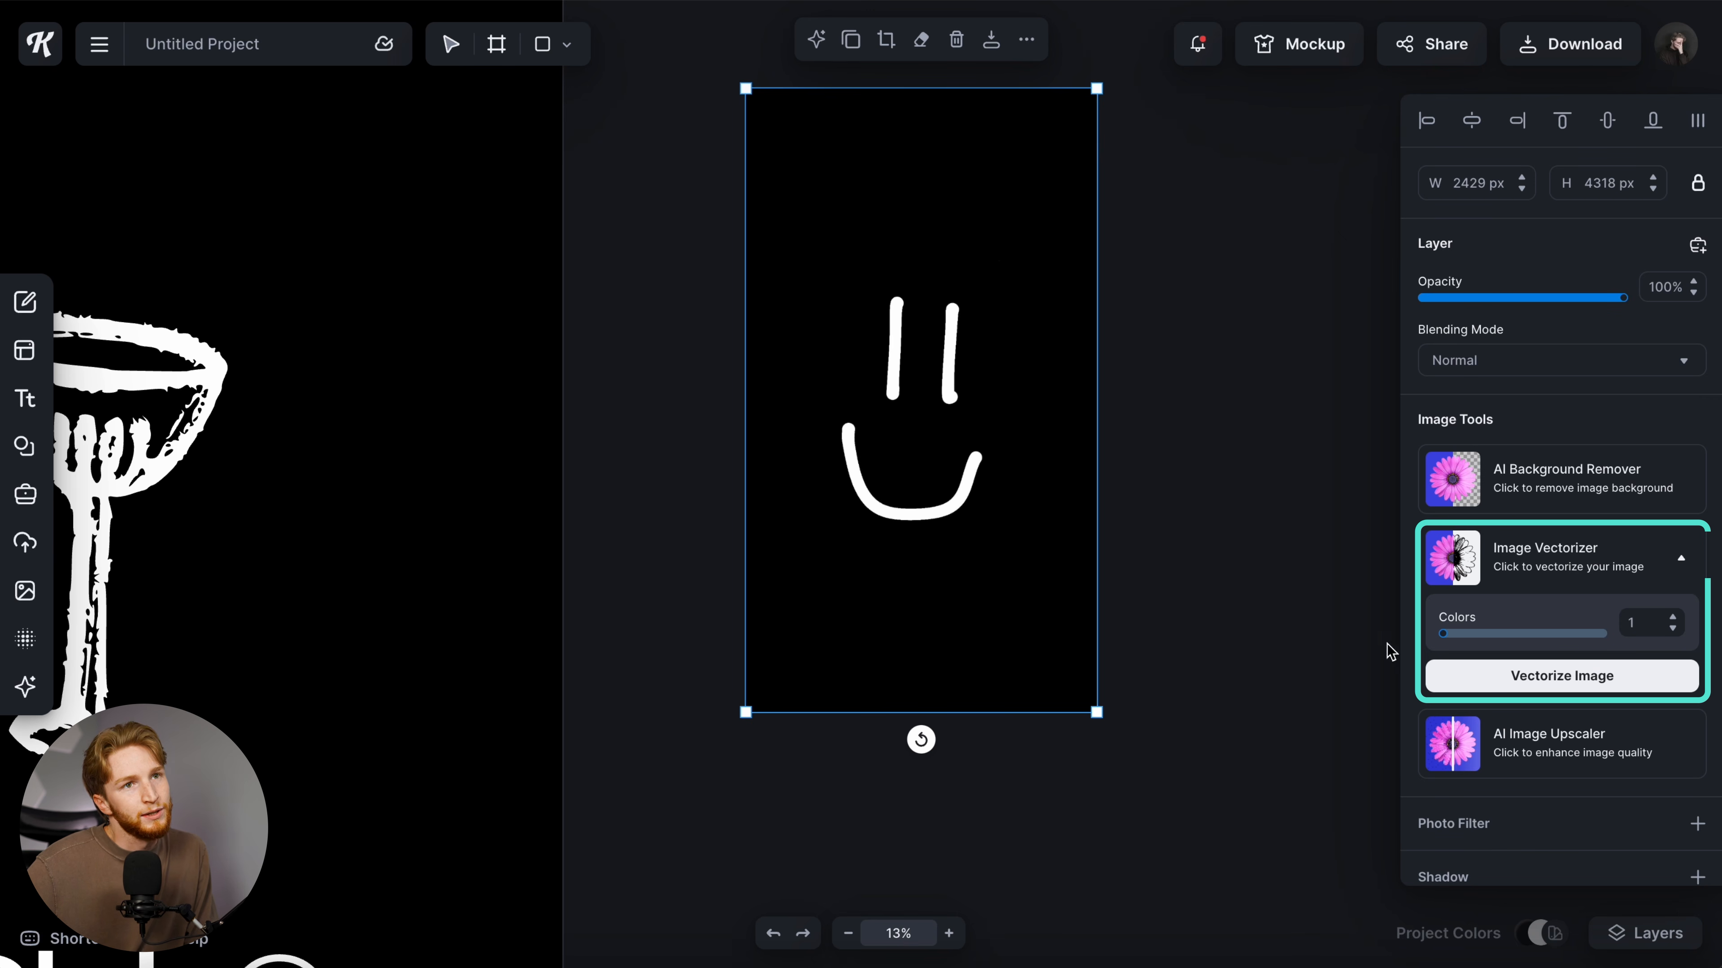
pyautogui.click(1564, 679)
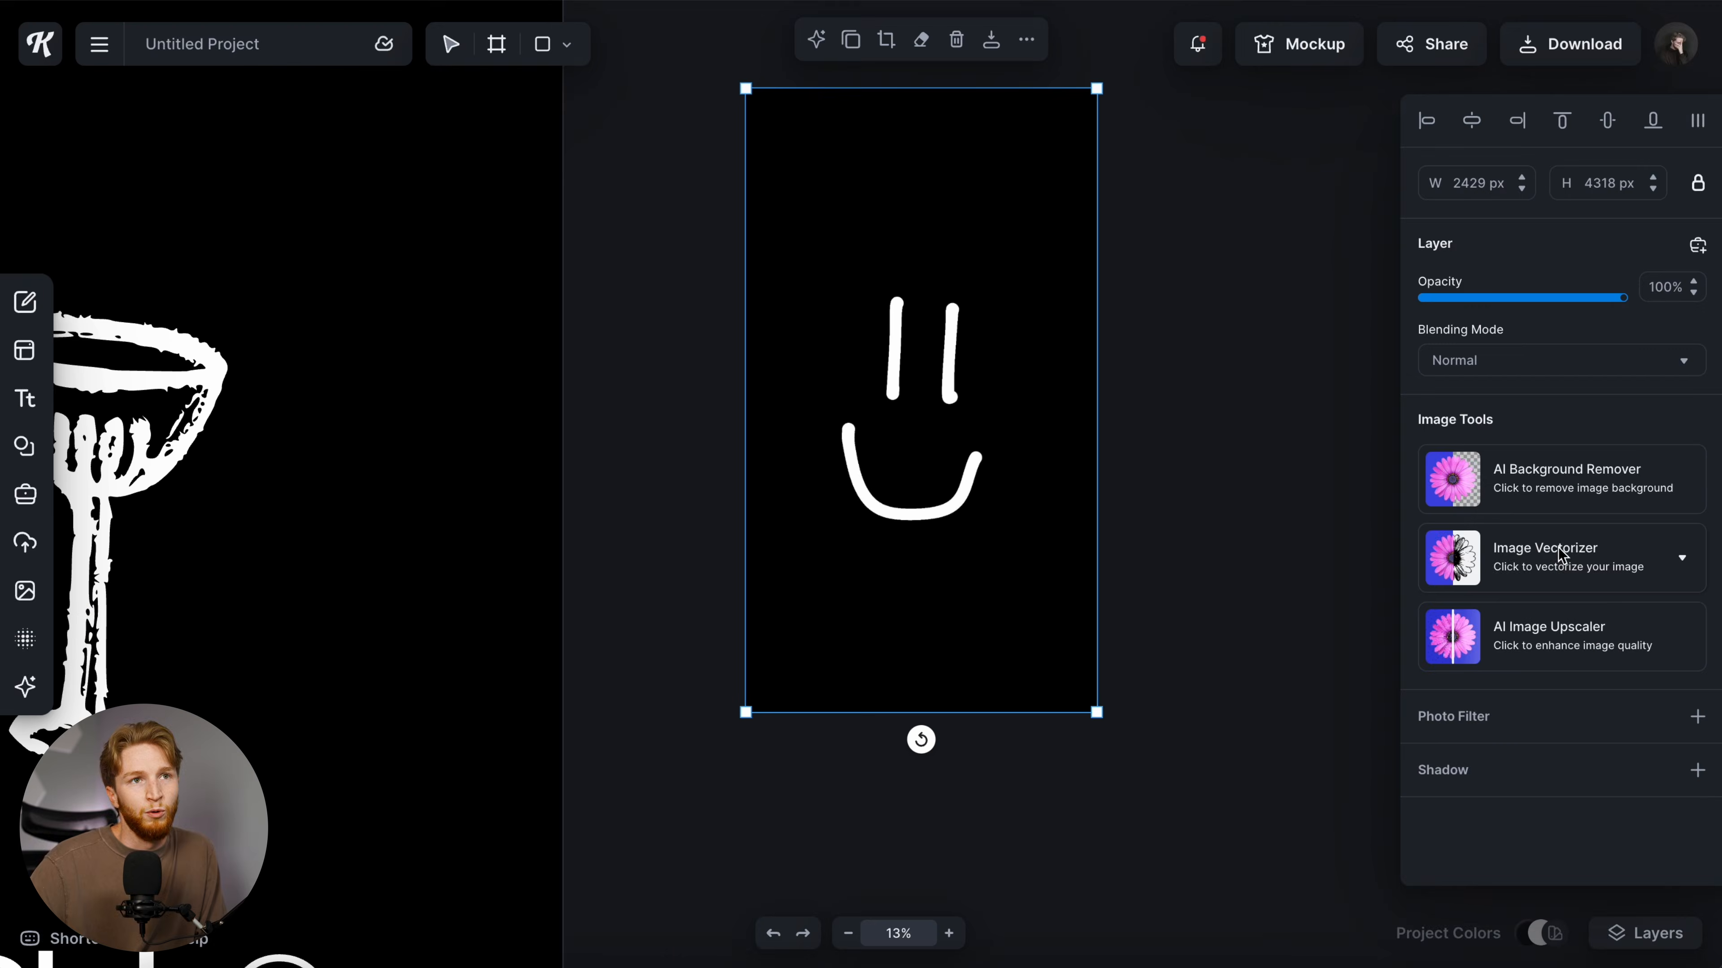
pyautogui.click(1561, 554)
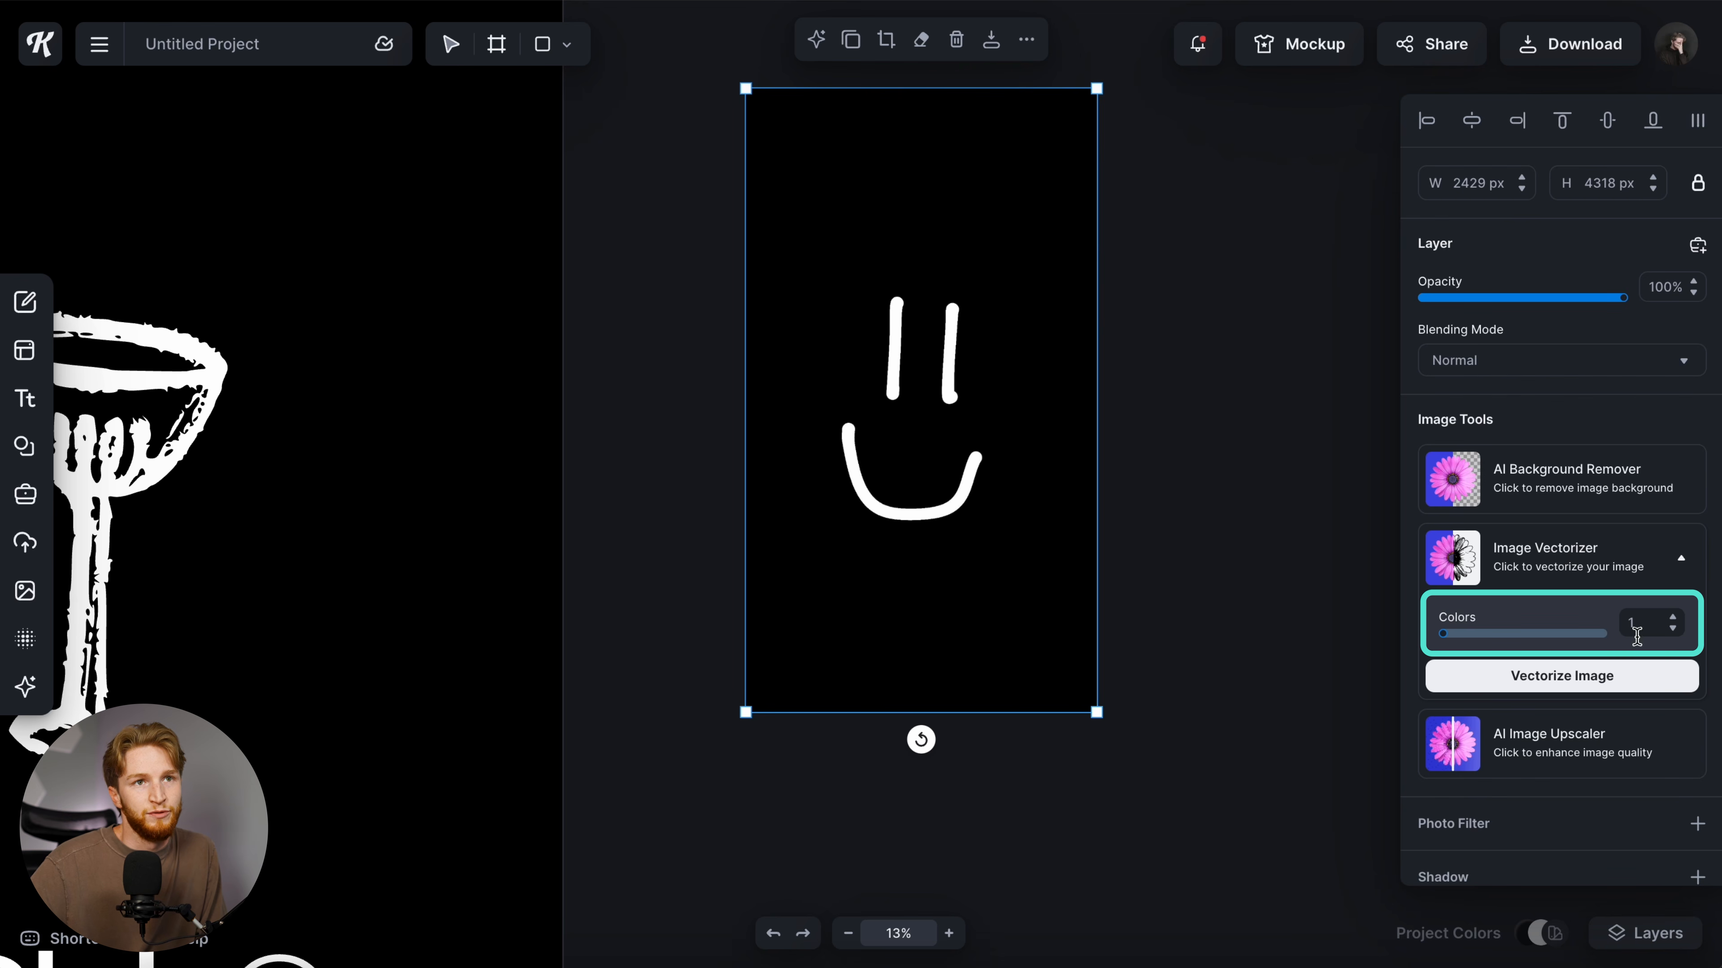
pyautogui.click(1639, 674)
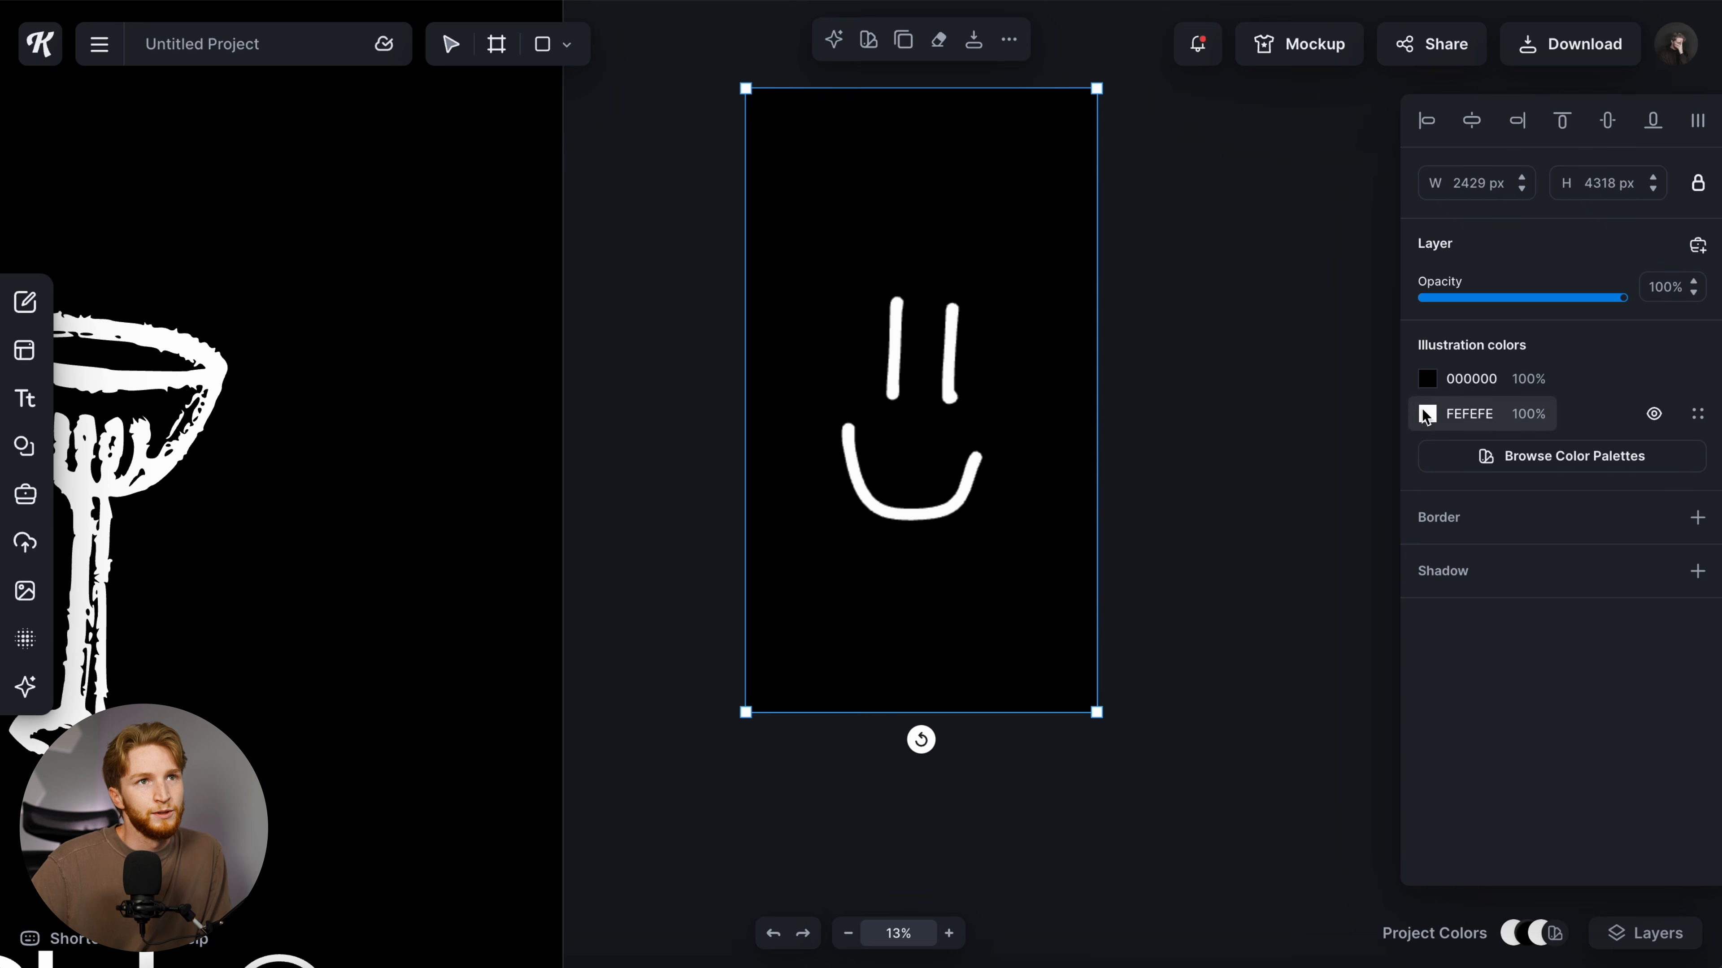
# - Hide the 000000 color of the vectorized smiley and reposition the smiley in the empty space beside Artboard 3
pyautogui.click(1656, 382)
pyautogui.click(1279, 389)
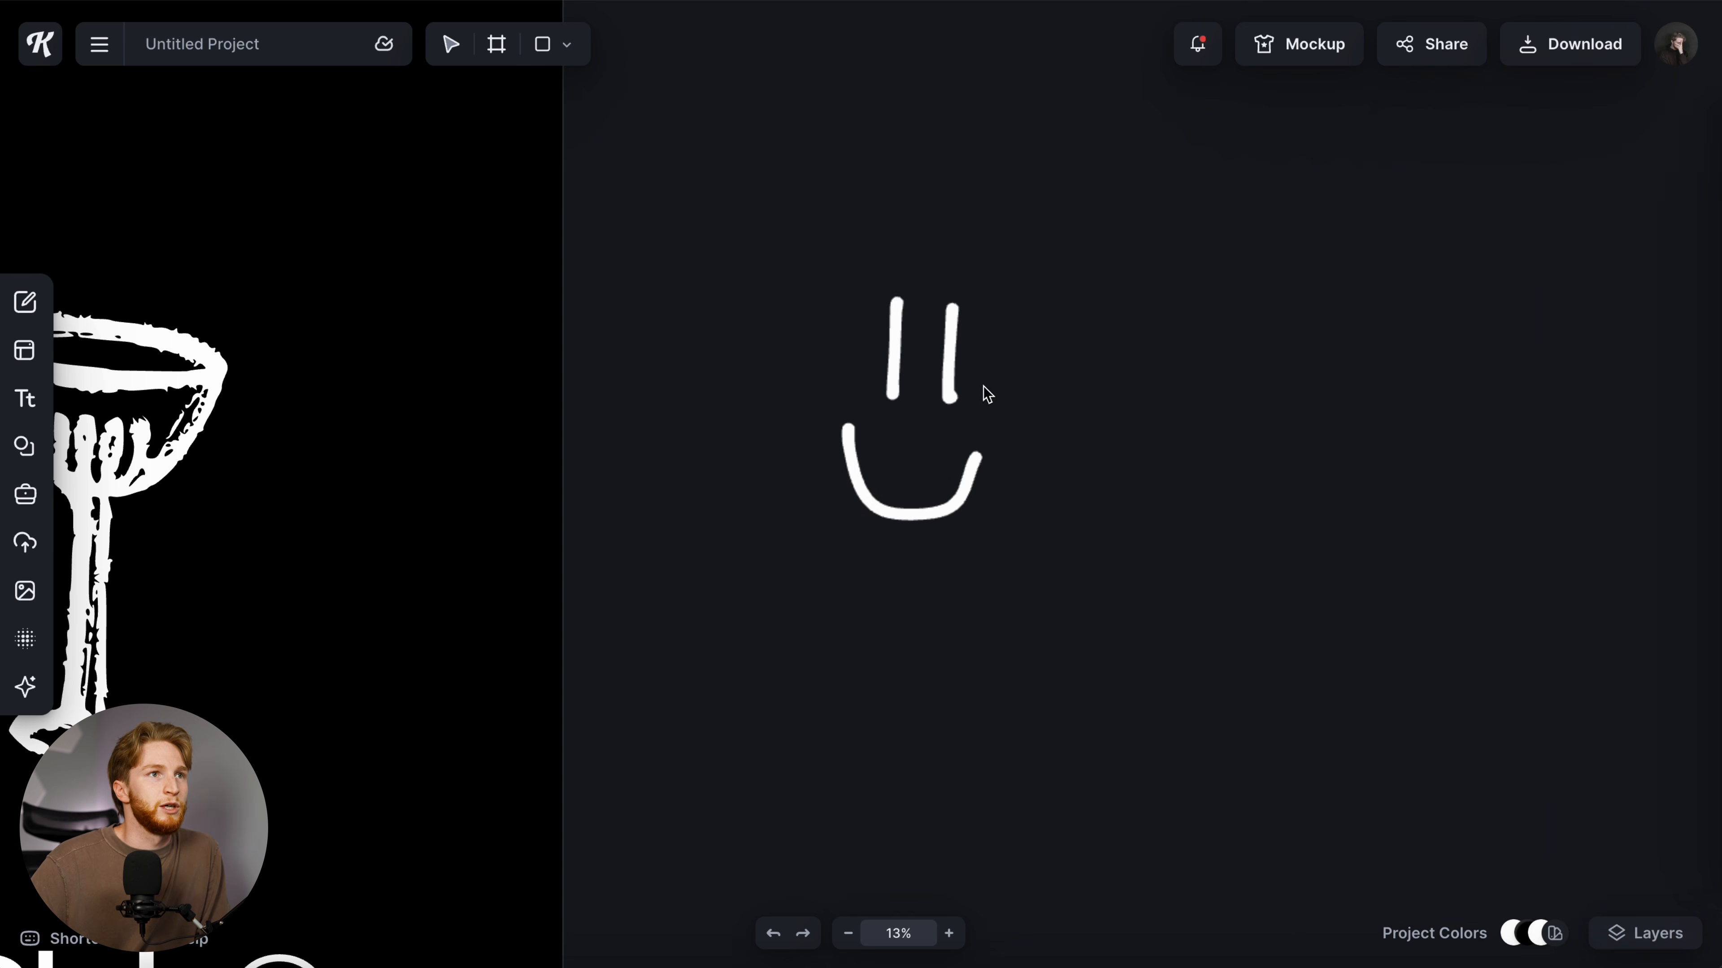
pyautogui.moveTo(945, 349); pyautogui.dragTo(414, 445)
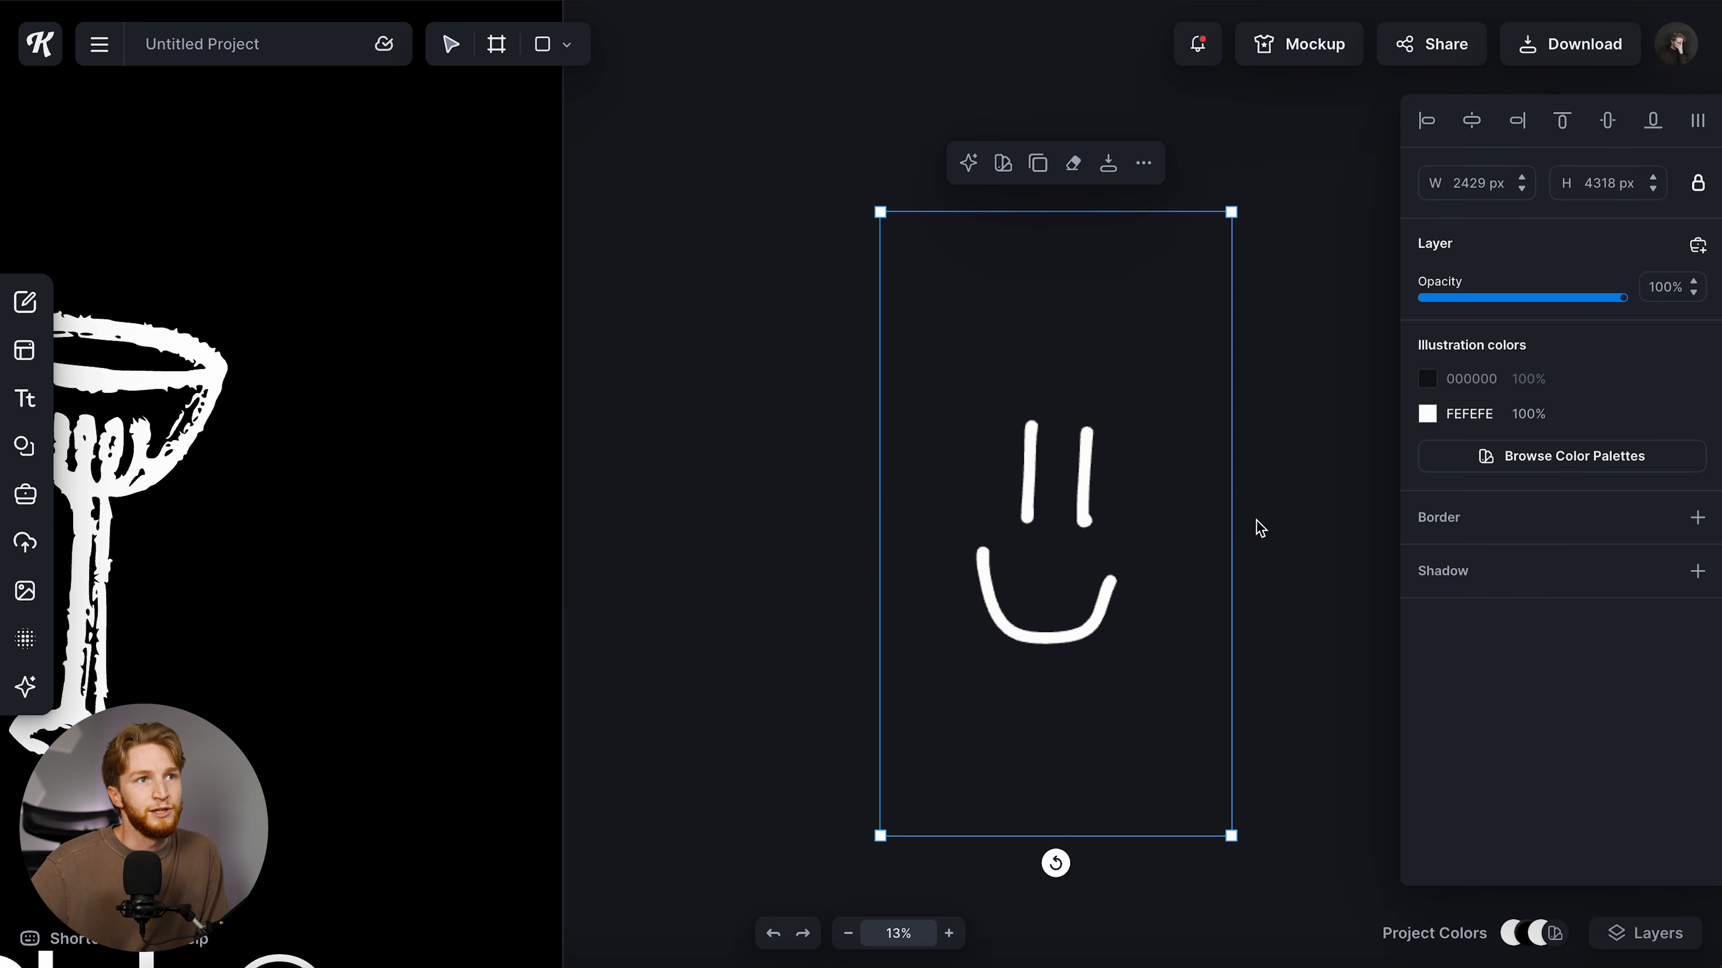
pyautogui.click(1258, 527)
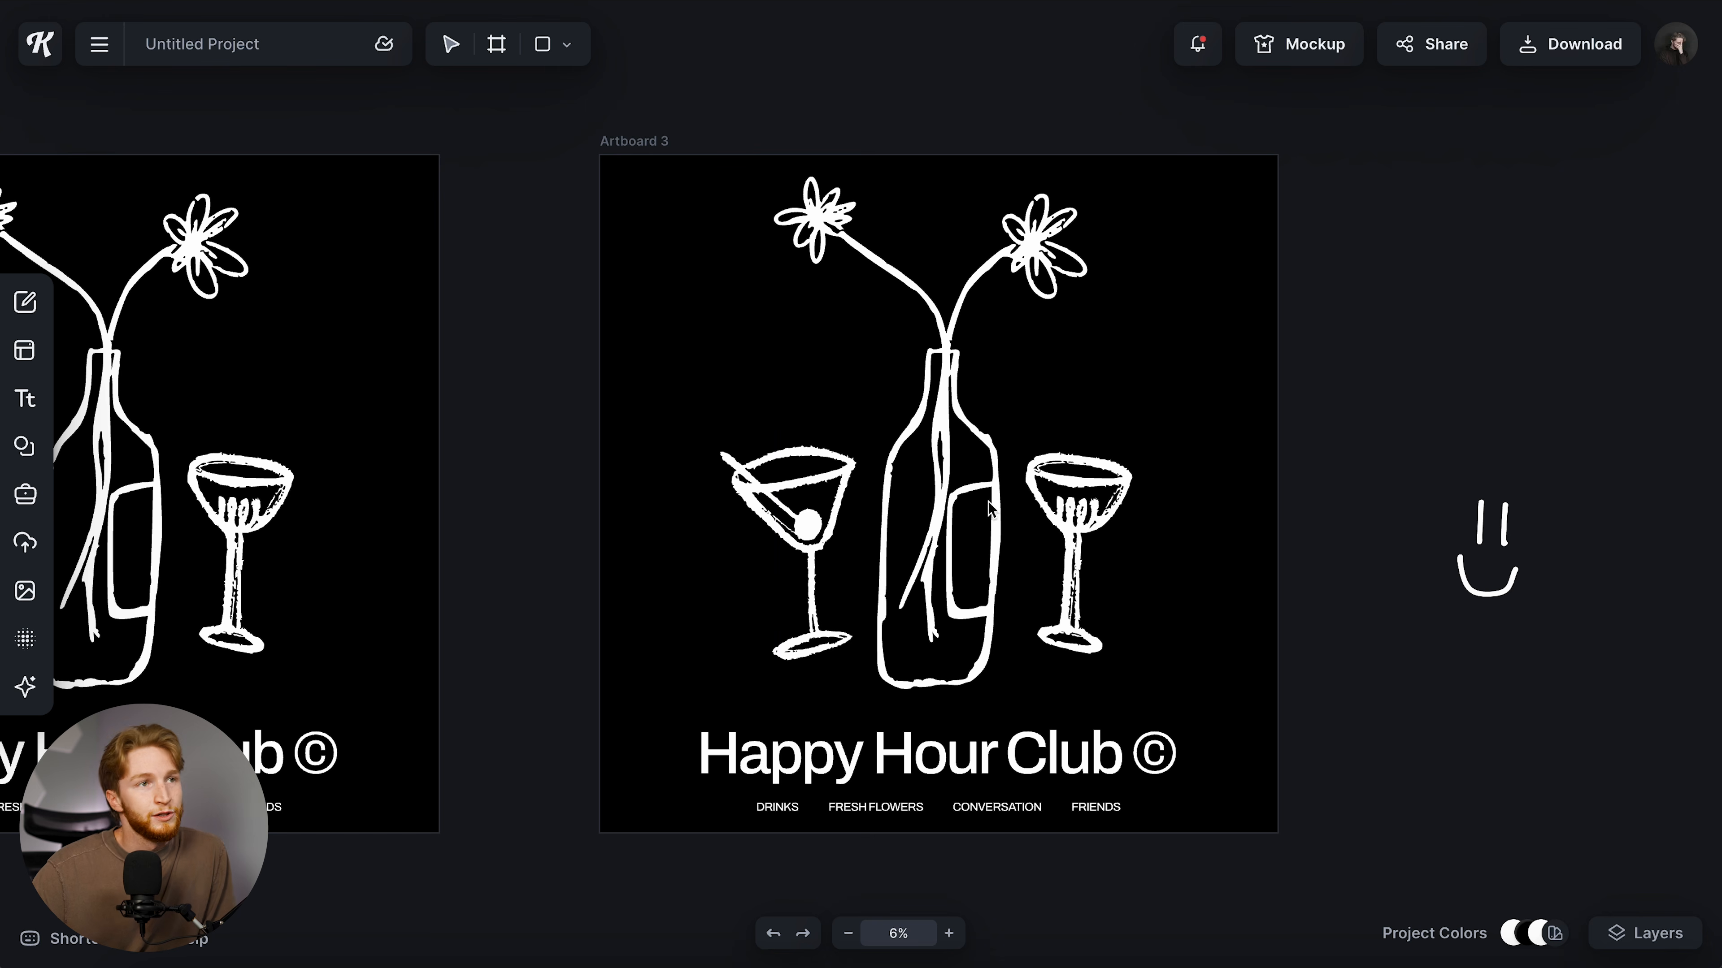
# - Examine the bottle and glass illustrations, the "Happy Hour Club ©" headline and the small tagline words on Artboard 3
pyautogui.click(995, 501)
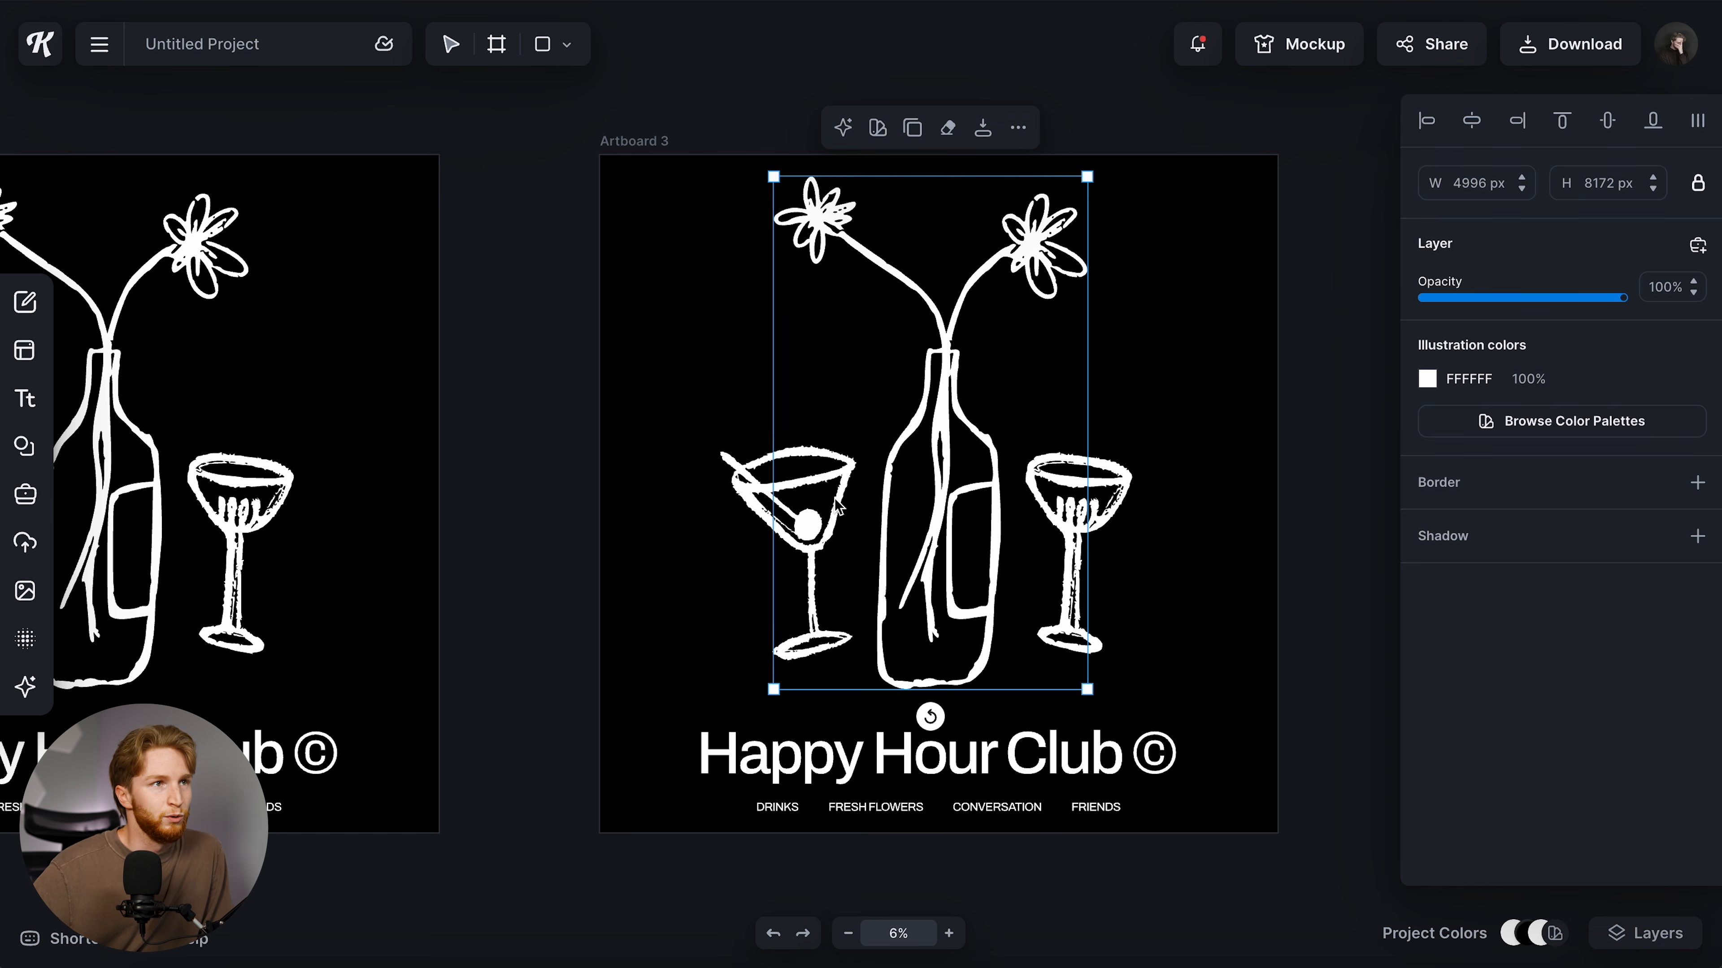
pyautogui.doubleClick(836, 483)
pyautogui.click(1081, 485)
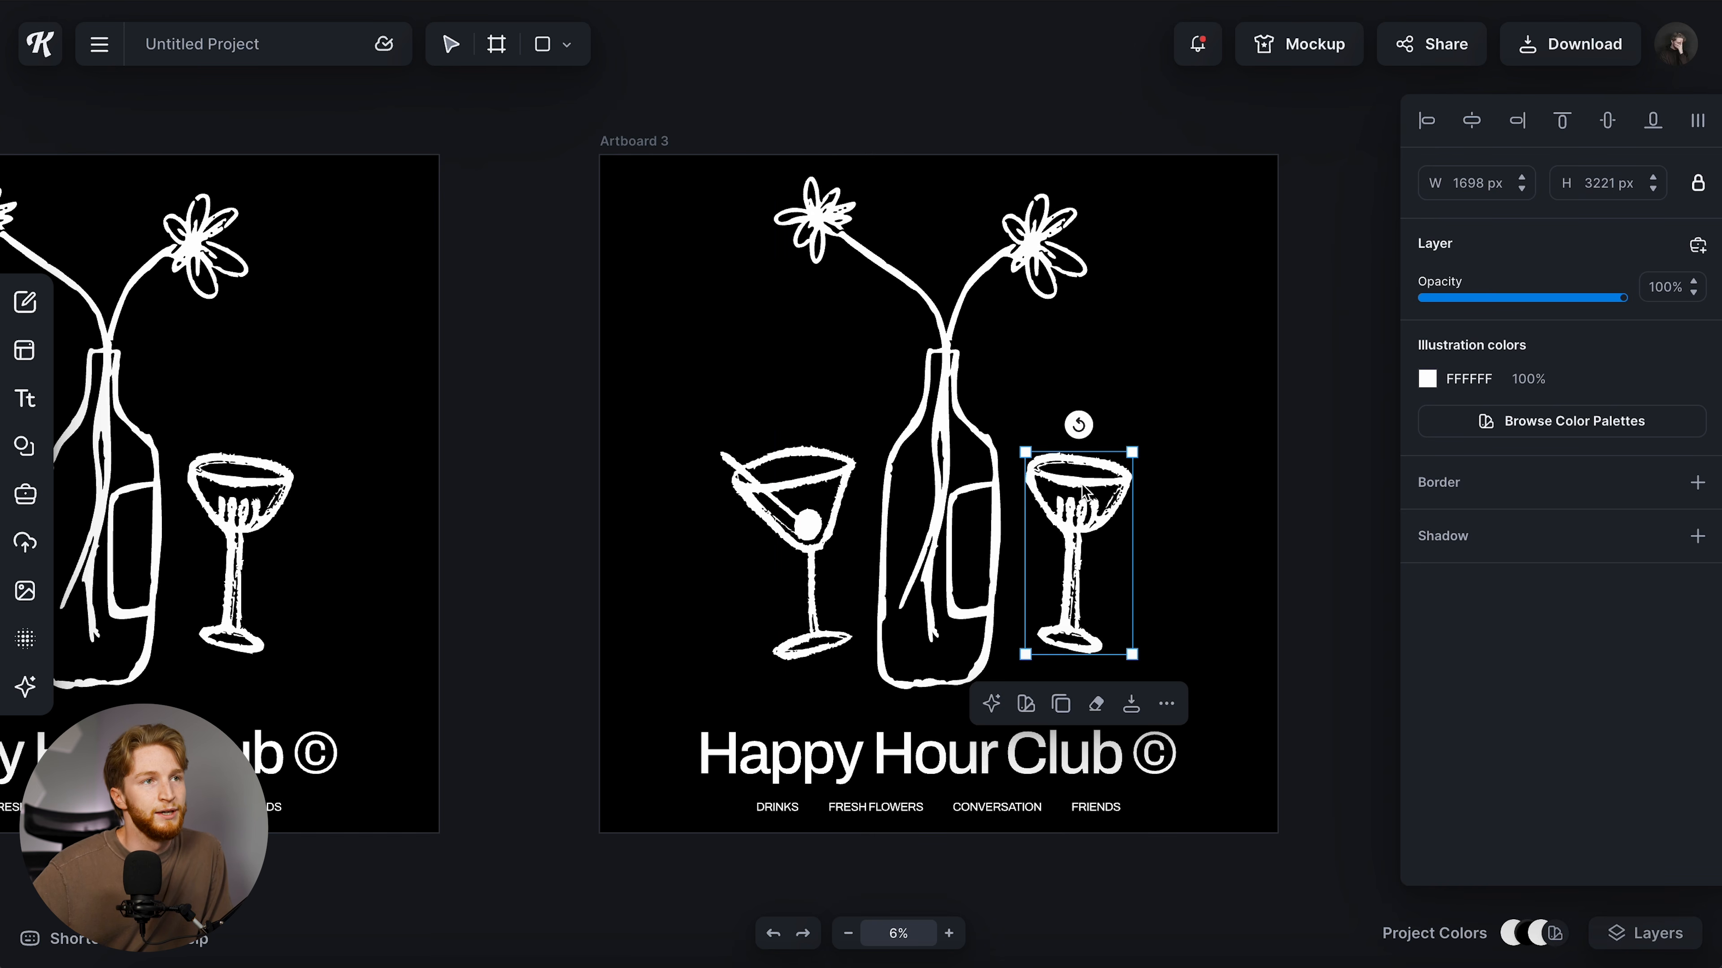
pyautogui.scroll(5, 945, 674)
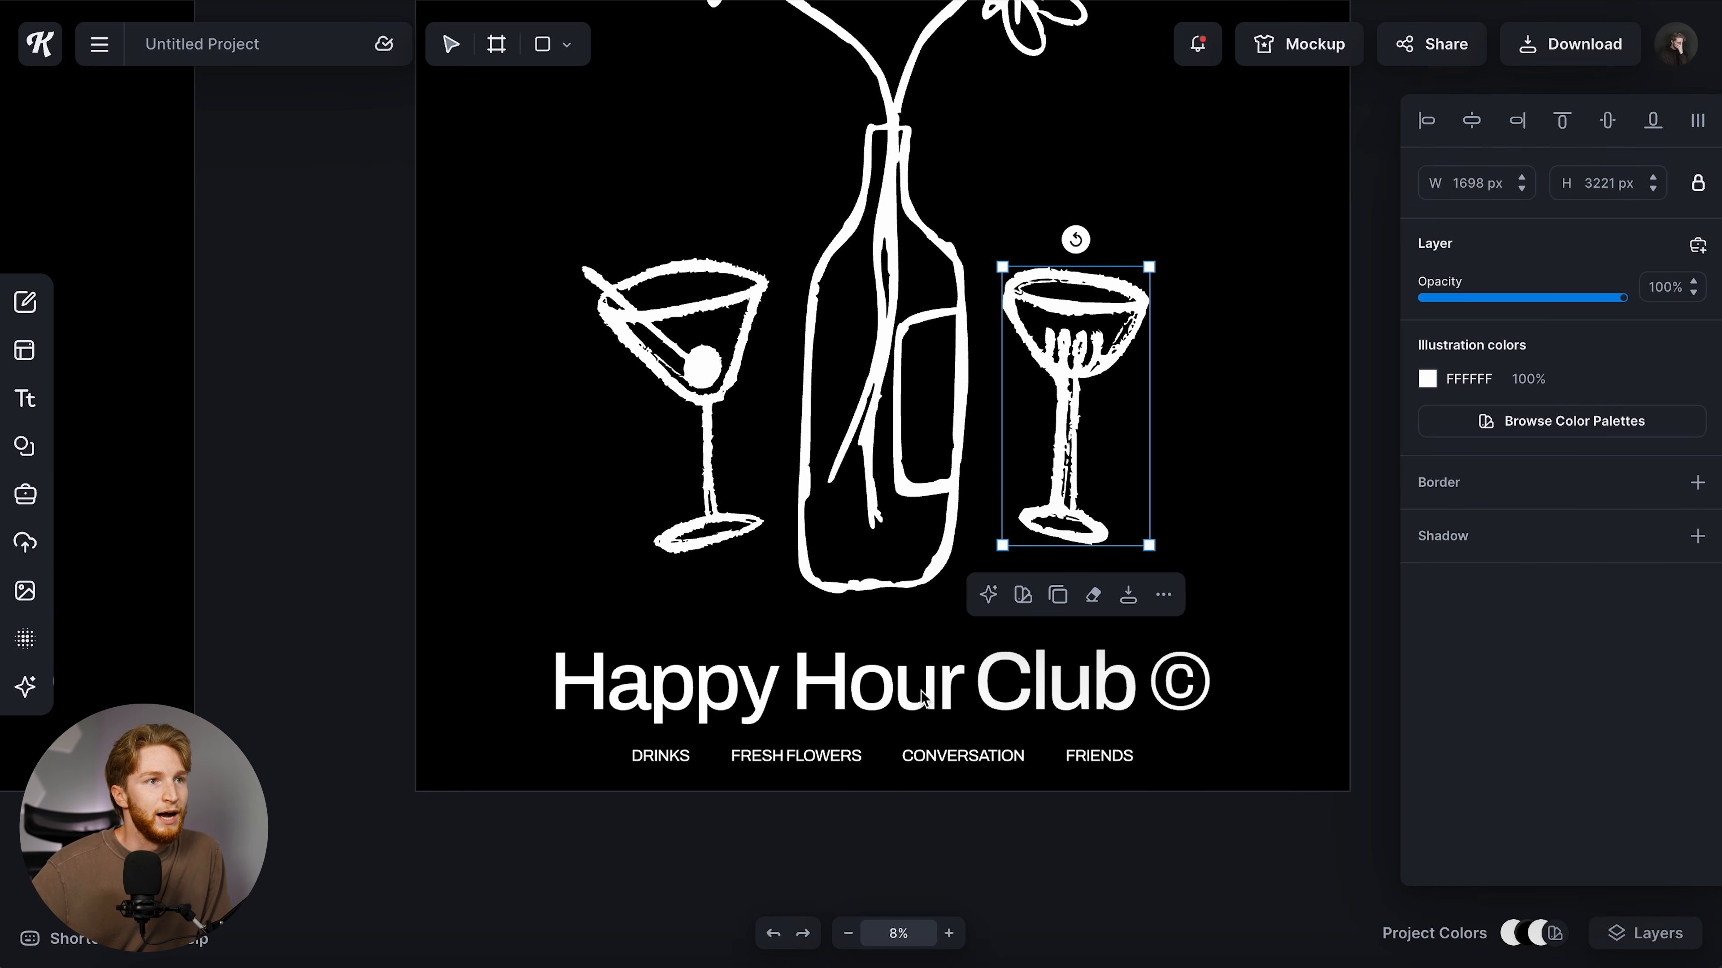
pyautogui.click(955, 695)
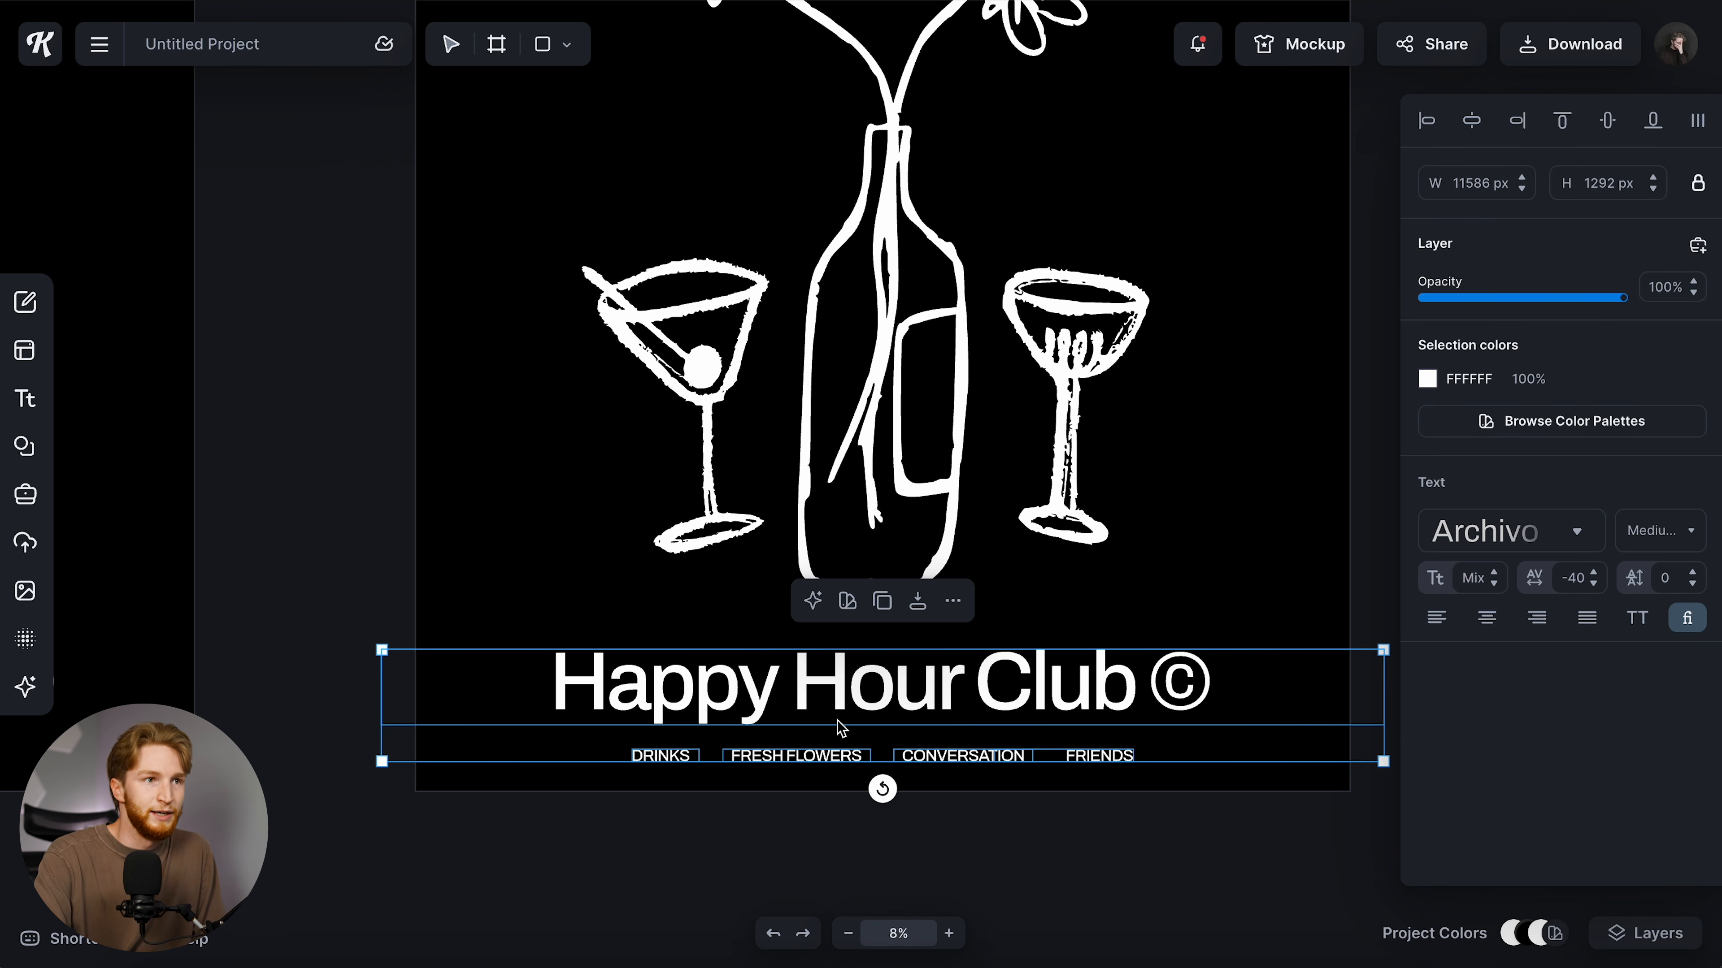
pyautogui.press('Escape')
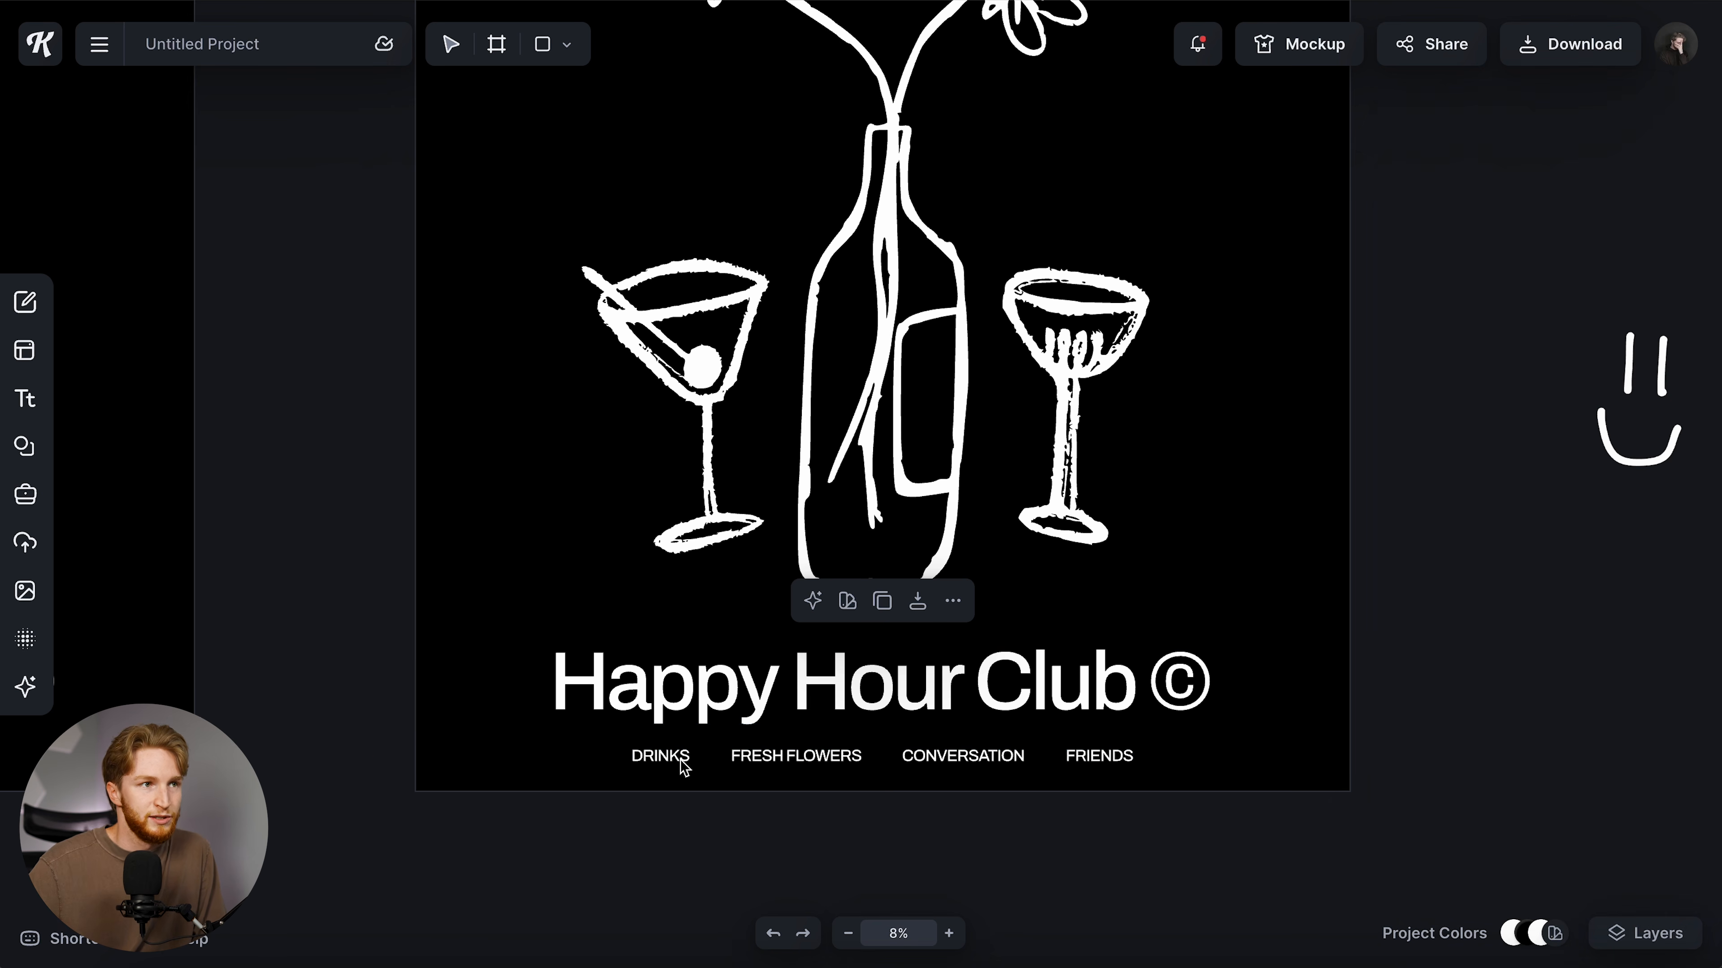
pyautogui.click(681, 758)
pyautogui.press('Escape')
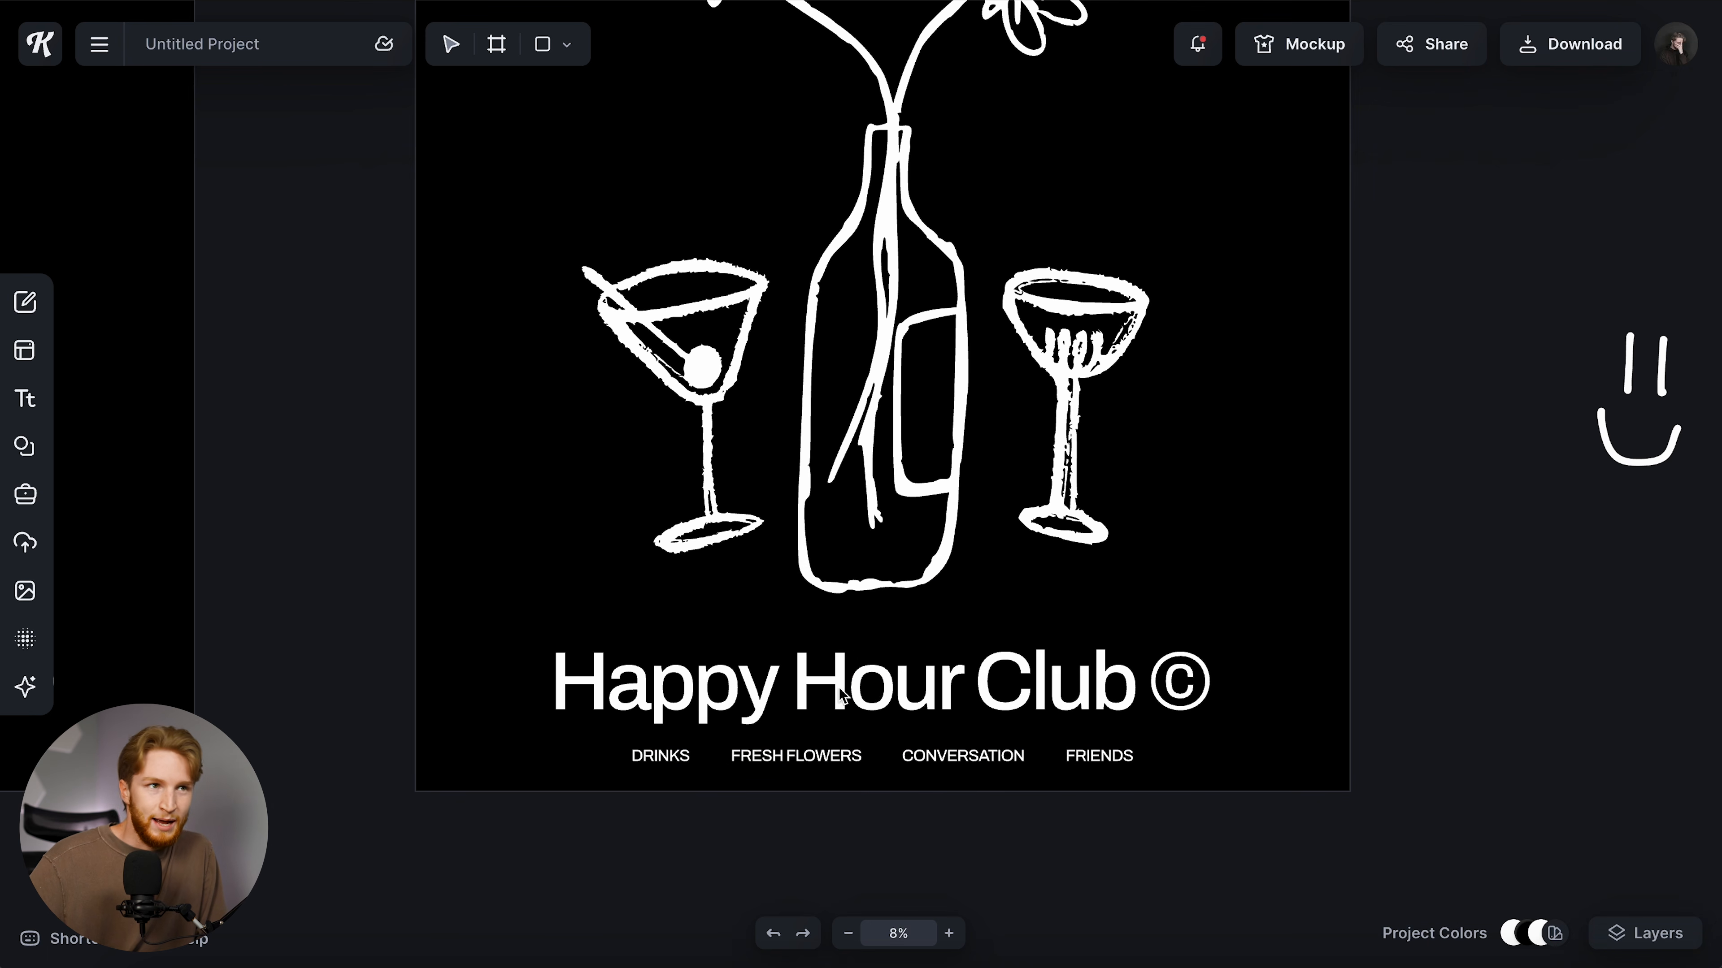
pyautogui.scroll(3, 810, 610)
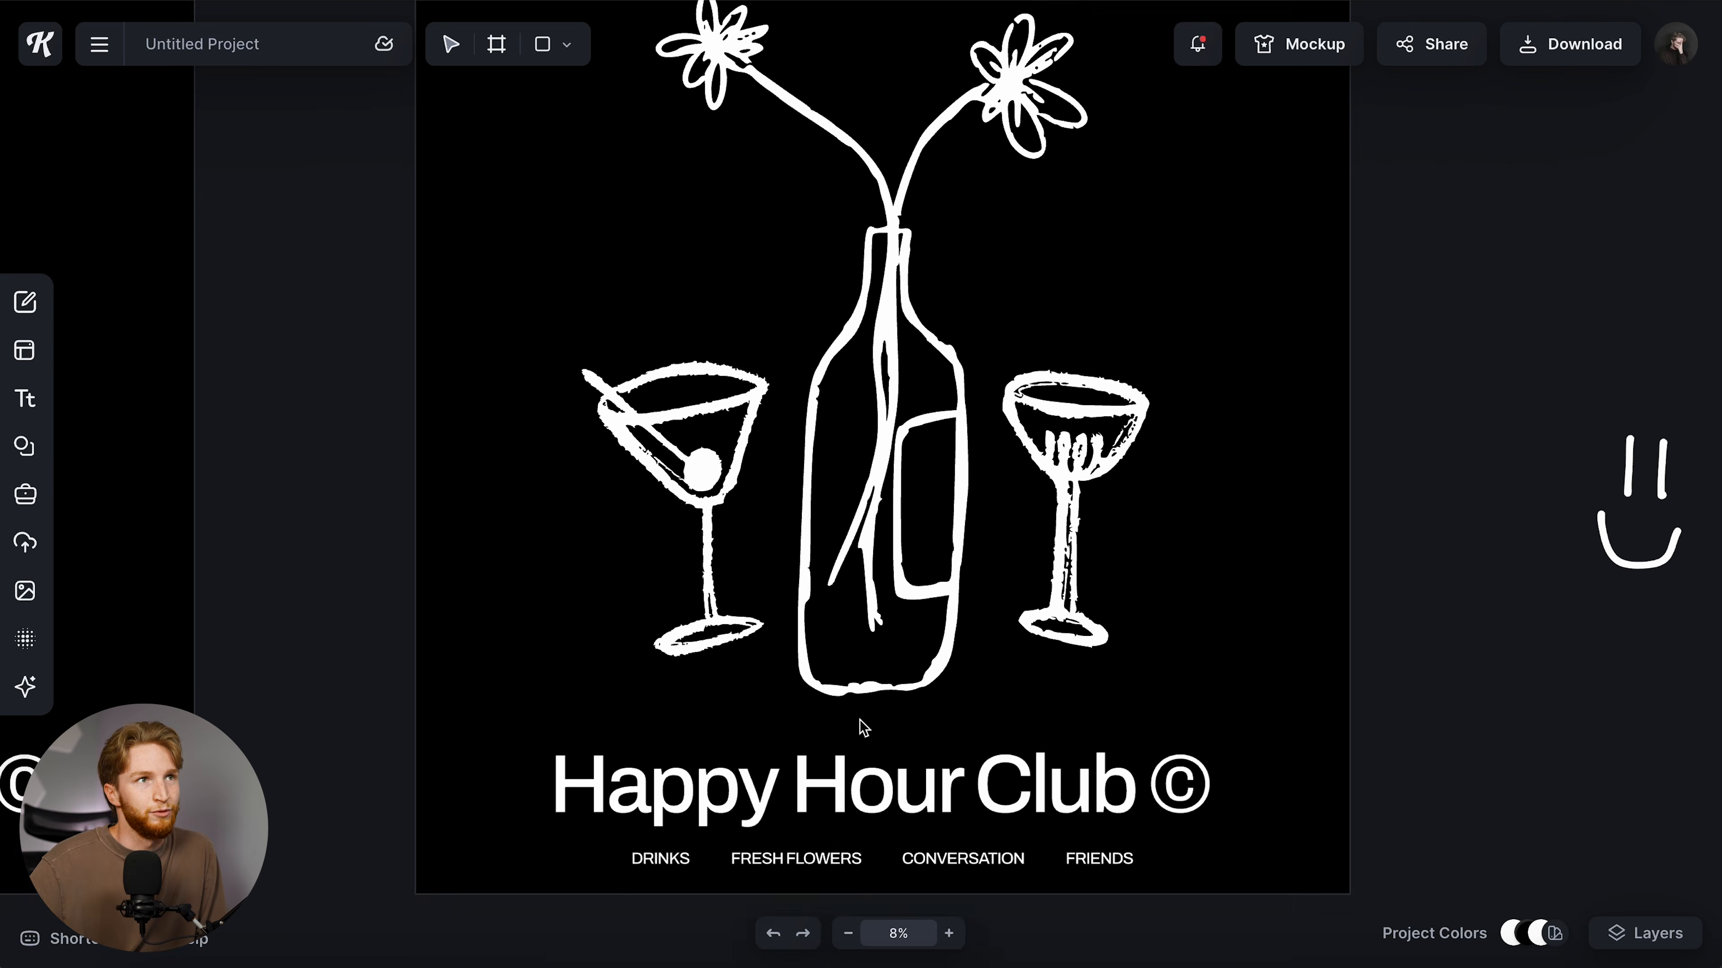
pyautogui.scroll(-3, 924, 540)
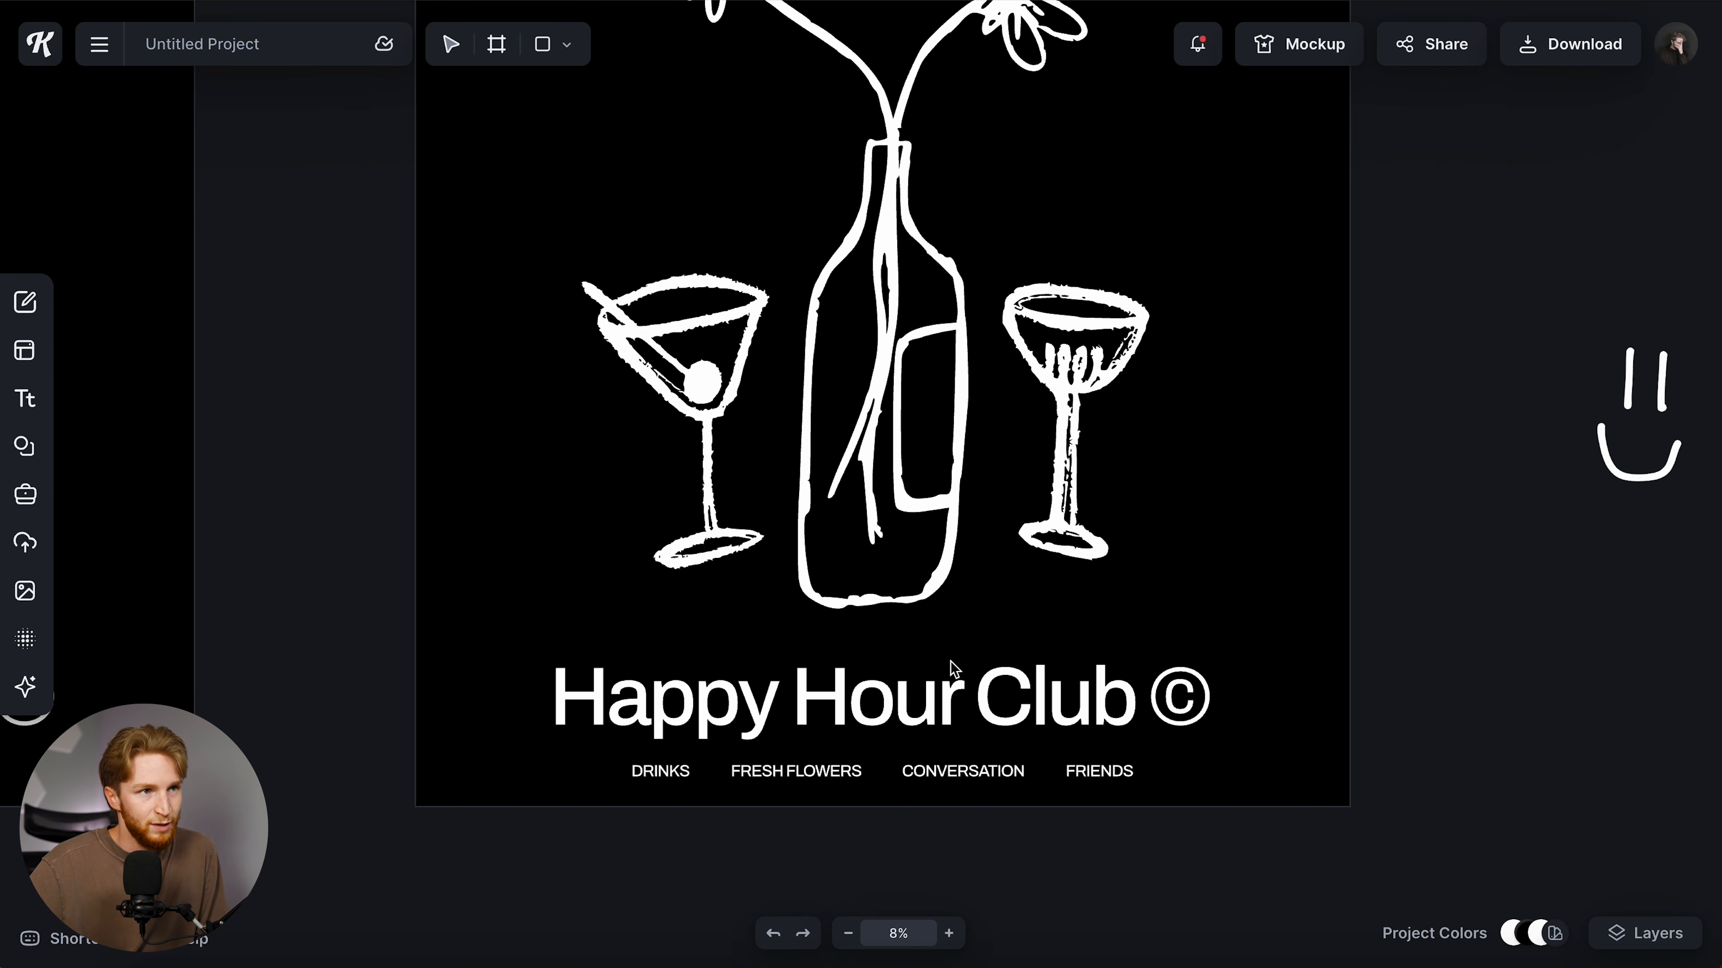
pyautogui.click(1104, 778)
pyautogui.click(946, 778)
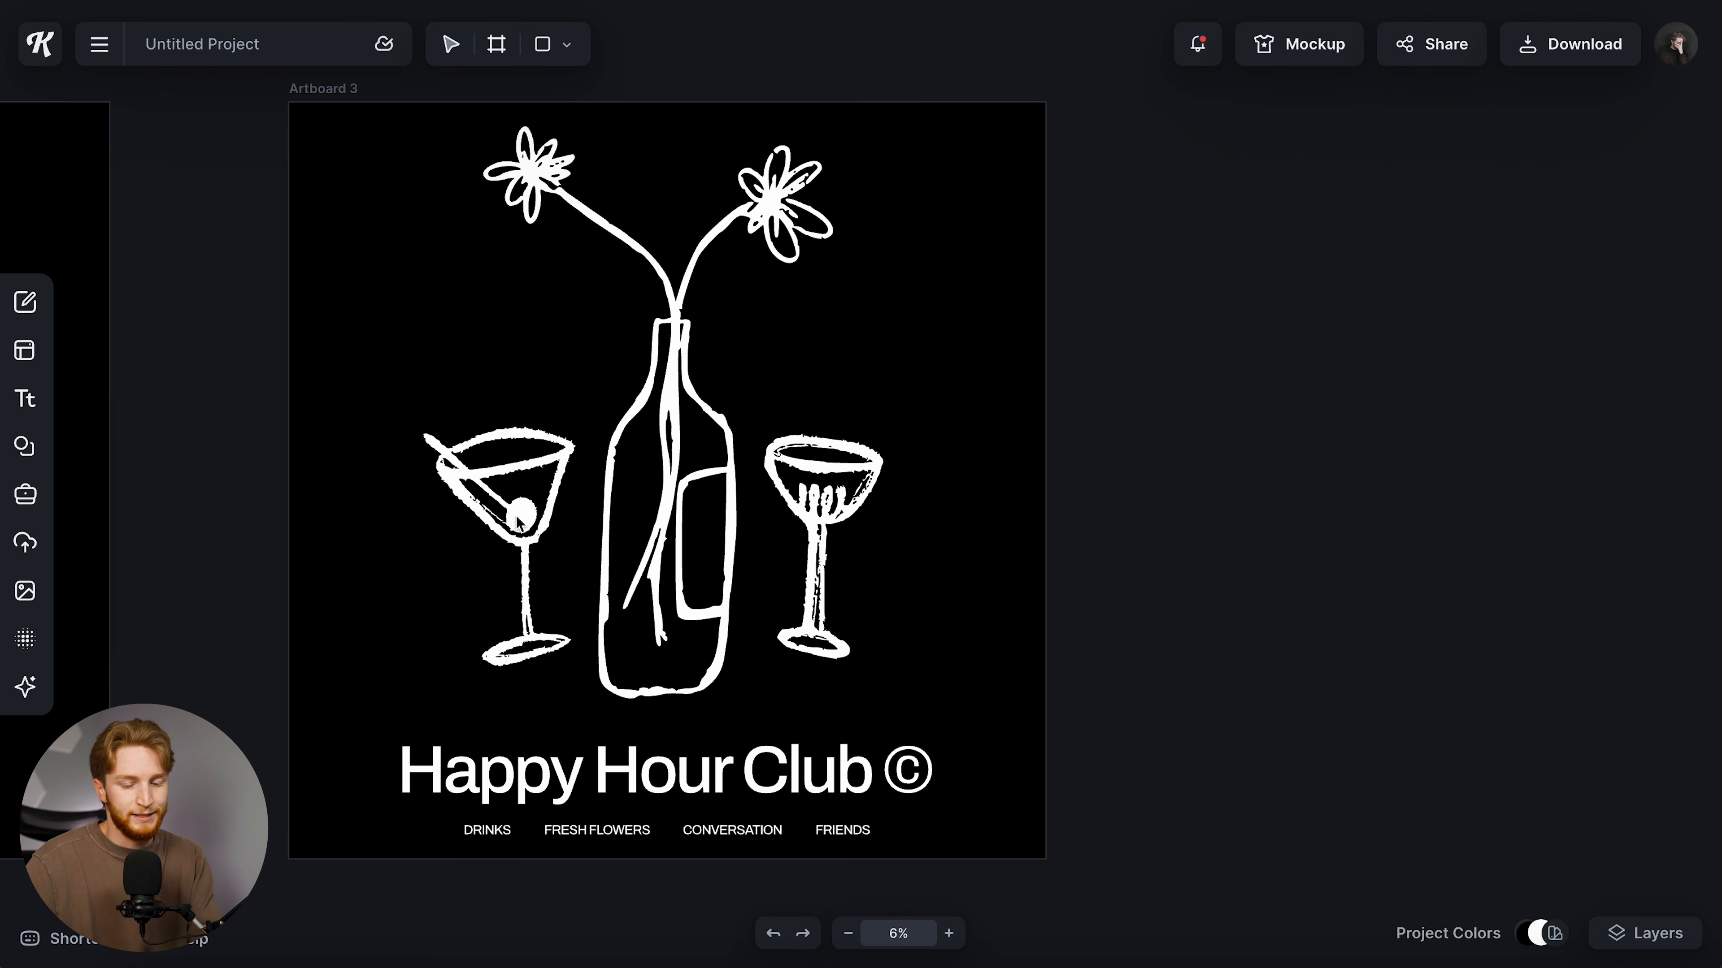
# - Delete the martini glass and the coupe glass from Artboard 3
pyautogui.click(518, 522)
pyautogui.press('Delete')
pyautogui.click(838, 475)
pyautogui.press('Delete')
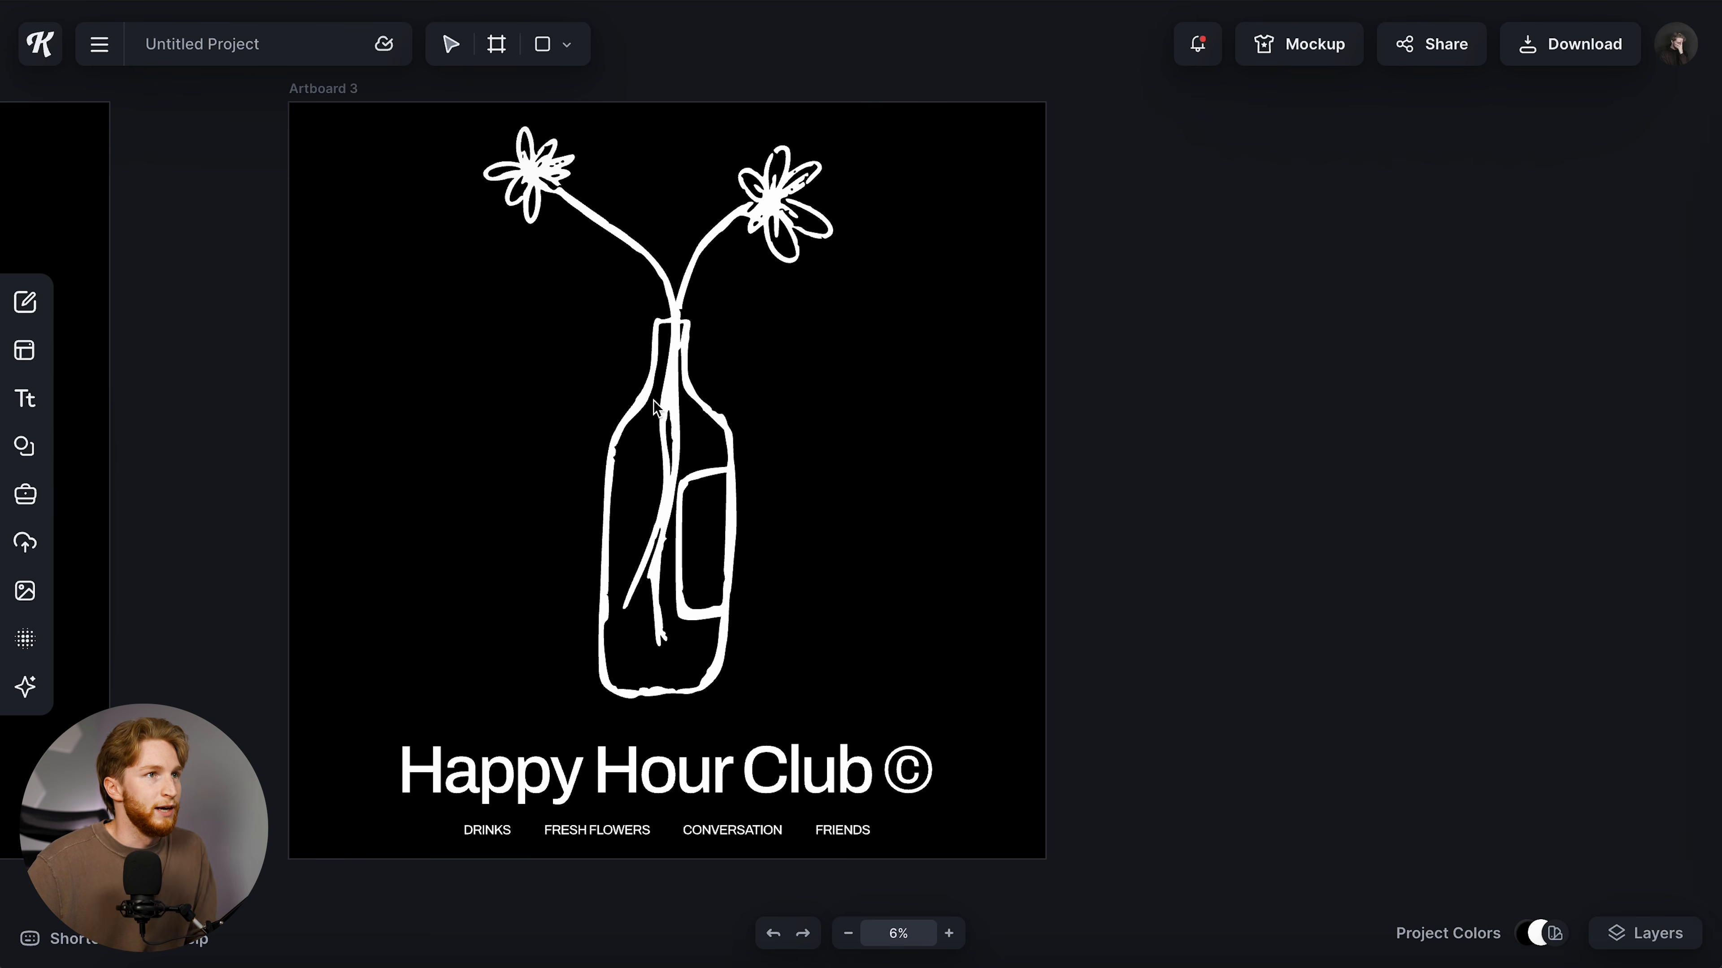
# - Scale the flower bottle illustration down to about 2838 × 4641 px and center it horizontally and vertically on Artboard 3
pyautogui.click(694, 381)
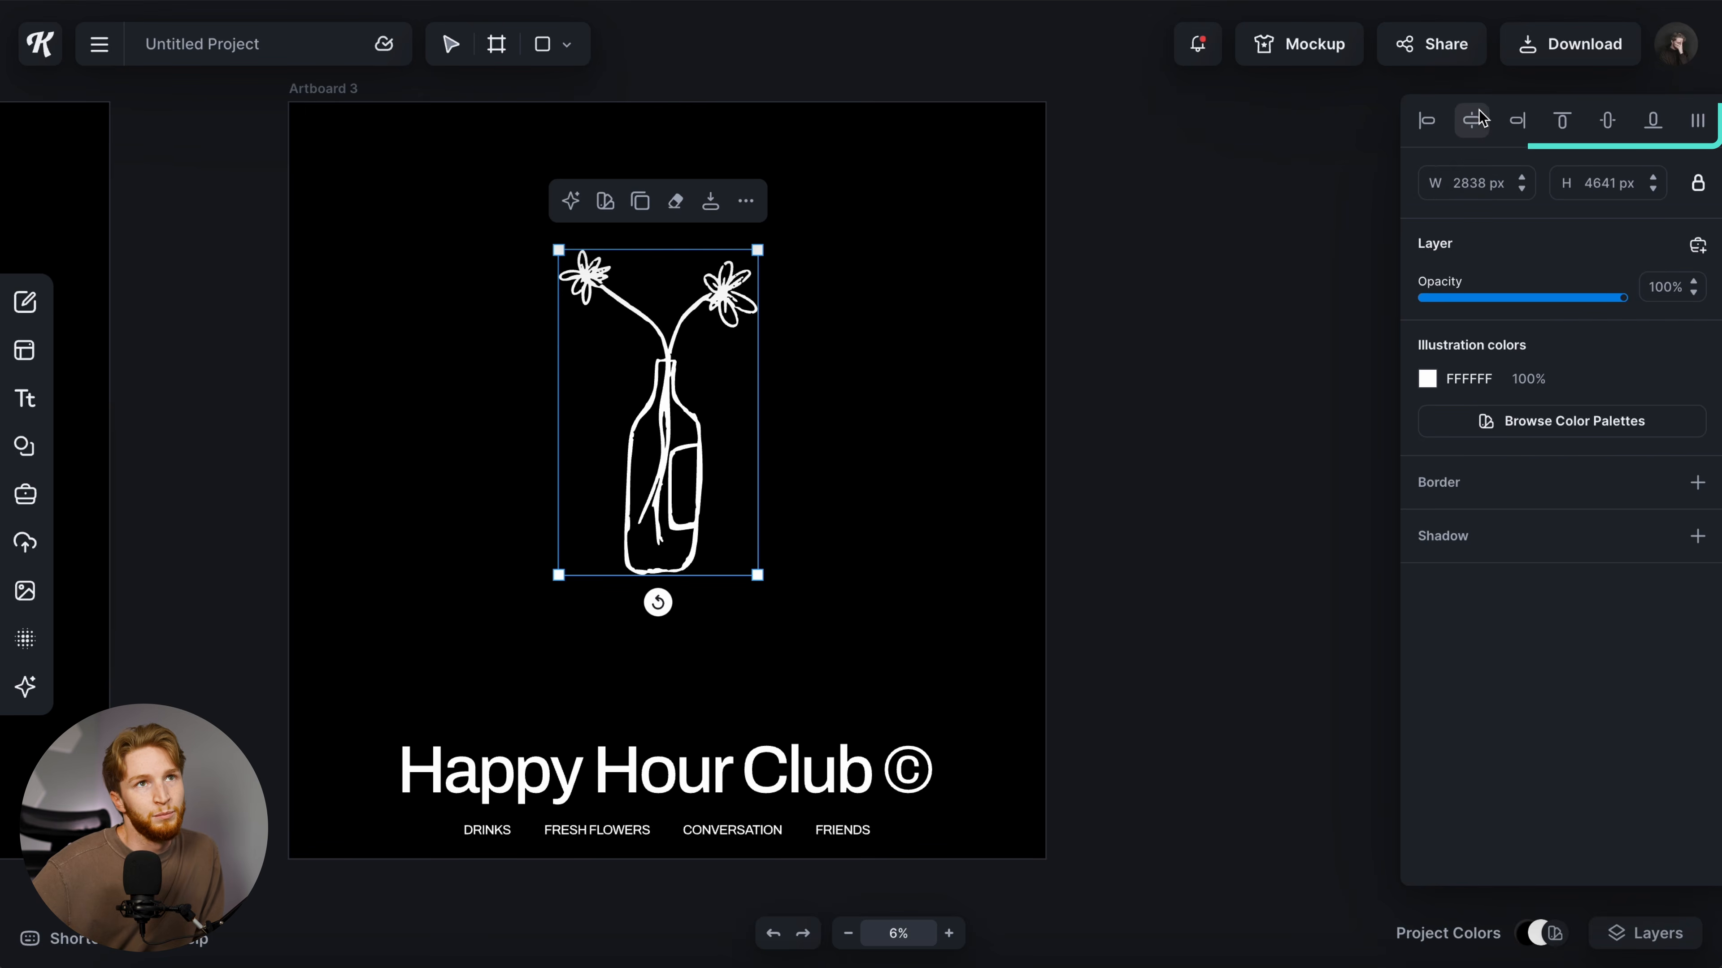
pyautogui.click(1607, 120)
# - Delete the small tagline words from Artboard 3 and move the "Happy Hour Club ©" headline above the bottle
pyautogui.click(845, 826)
pyautogui.press('Delete')
pyautogui.click(757, 835)
pyautogui.press('Delete')
pyautogui.click(502, 836)
pyautogui.press('Delete')
pyautogui.moveTo(649, 789); pyautogui.dragTo(669, 263)
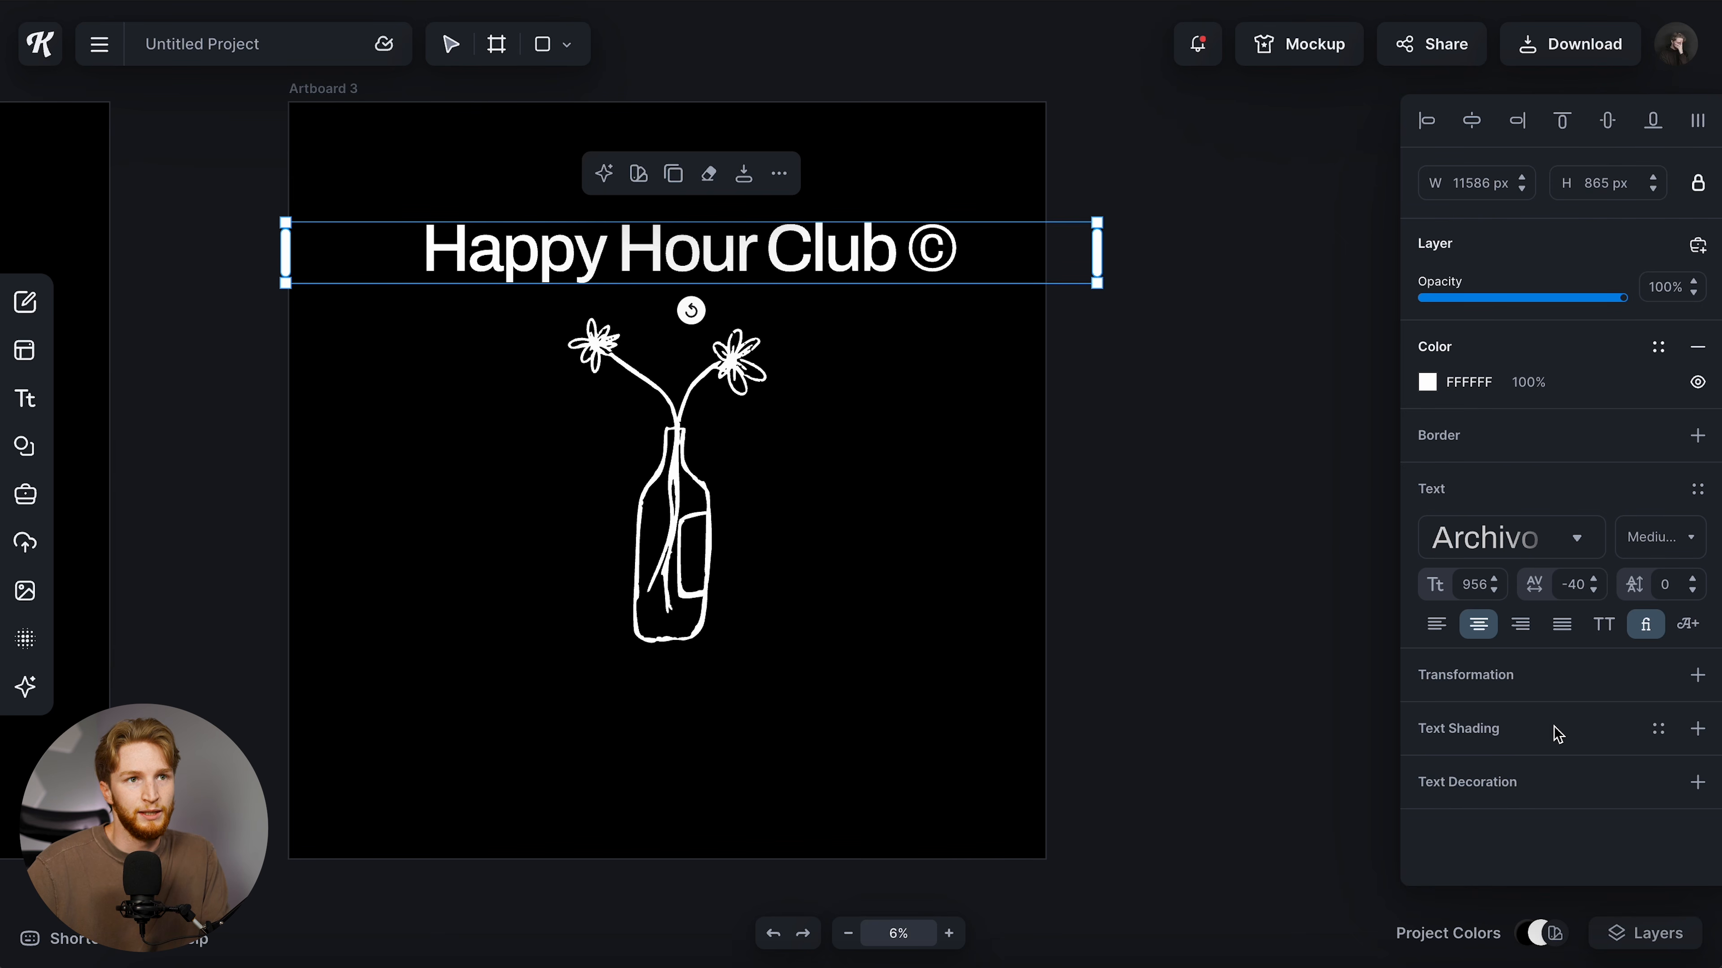
# - Apply the Circle text transformation to the "Happy Hour Club ©" headline and change its wording to "FRESH FLOWER MARKET"
pyautogui.click(1574, 688)
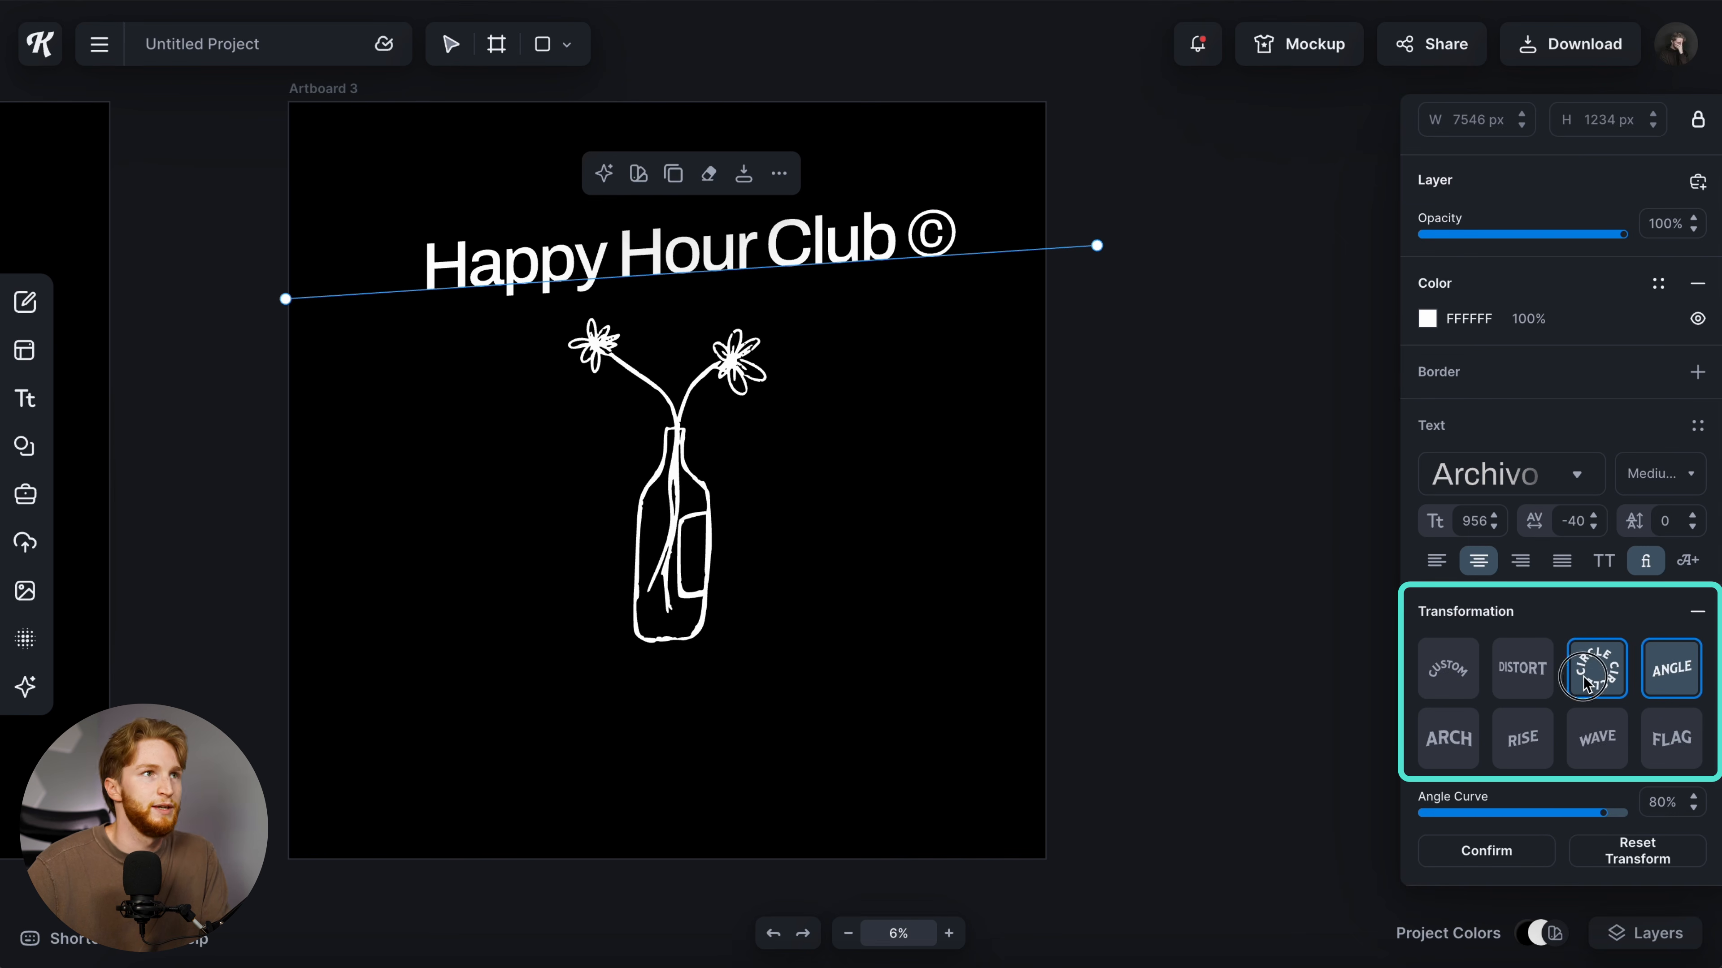
pyautogui.click(1584, 682)
pyautogui.doubleClick(822, 244)
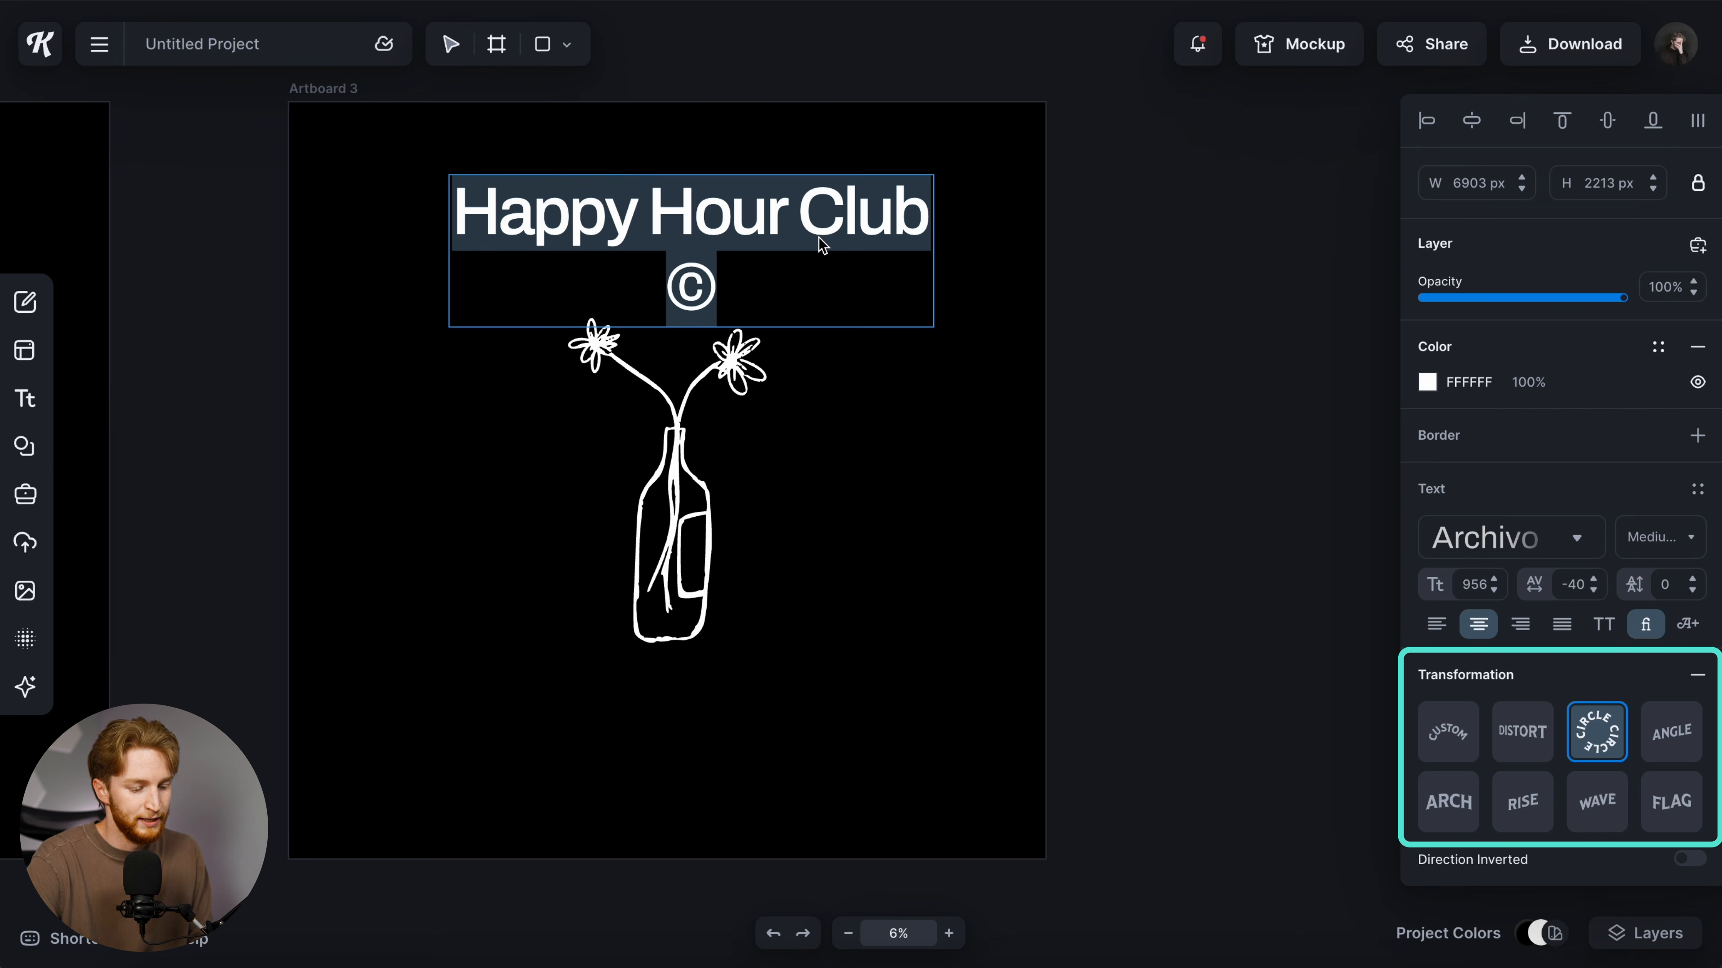
pyautogui.write('FRESH FLOWER MARKET')
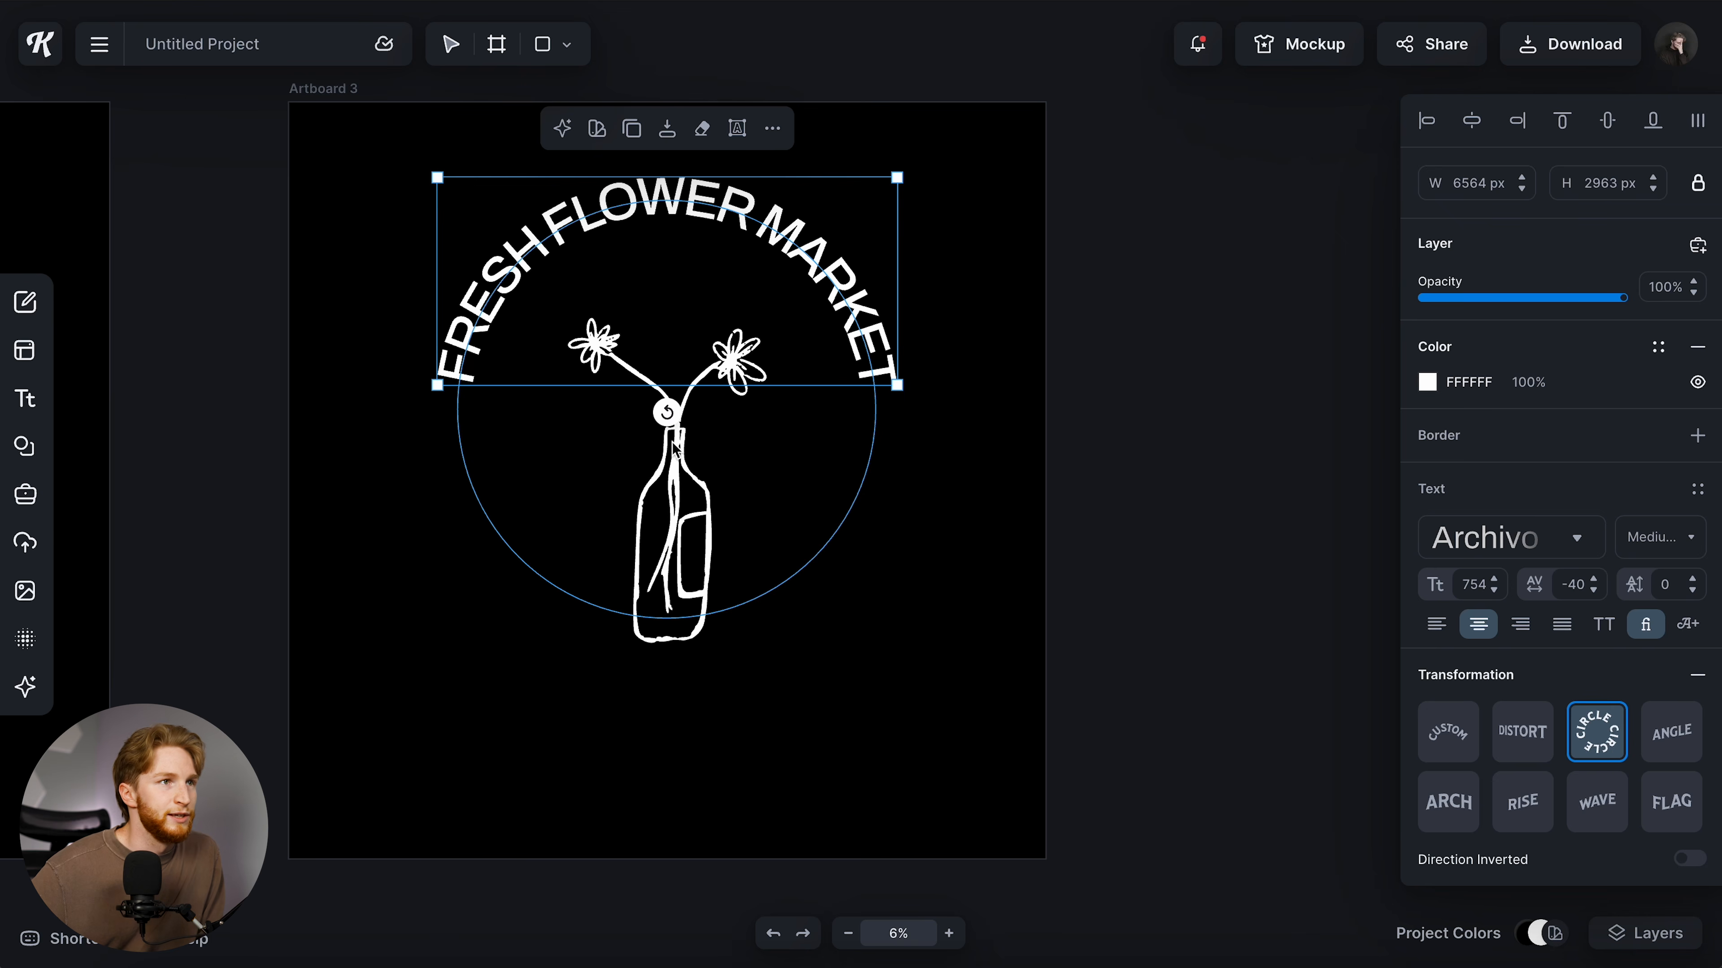
# - Move the flower bottle up under the arched headline and scale the headline down to about 5512 × 2488 px
pyautogui.keyDown('shift'); pyautogui.click(675, 444); pyautogui.keyUp('shift')
pyautogui.click(1194, 415)
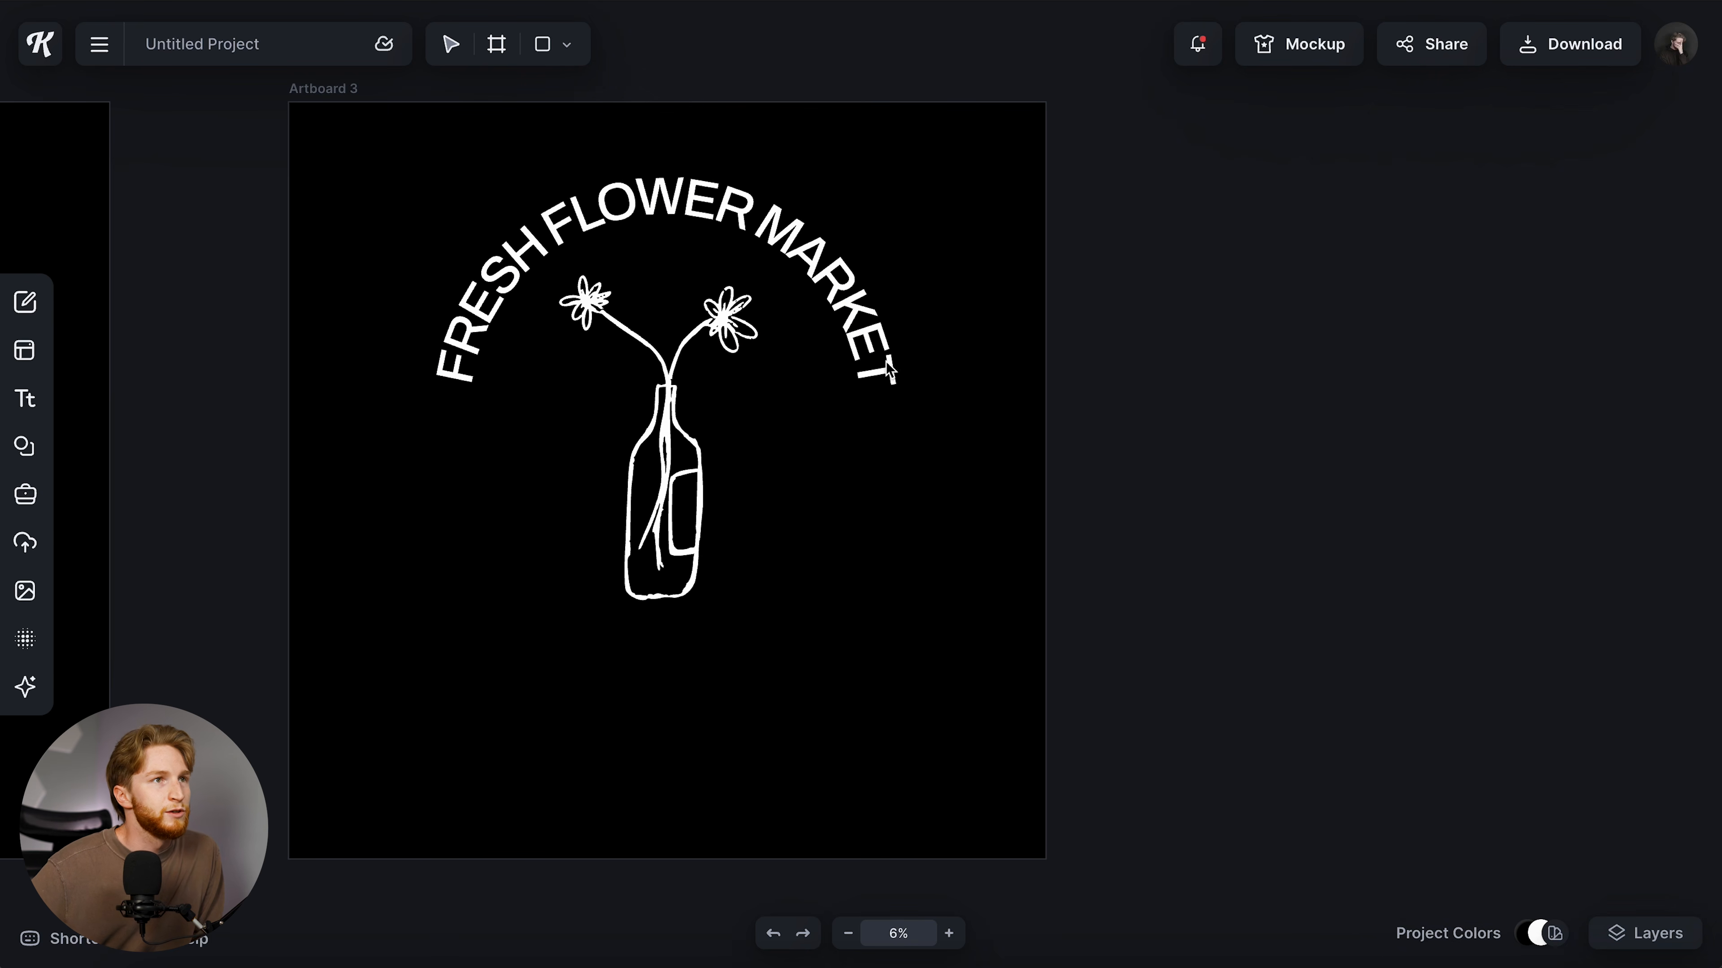
pyautogui.click(852, 319)
pyautogui.moveTo(899, 391); pyautogui.dragTo(841, 338)
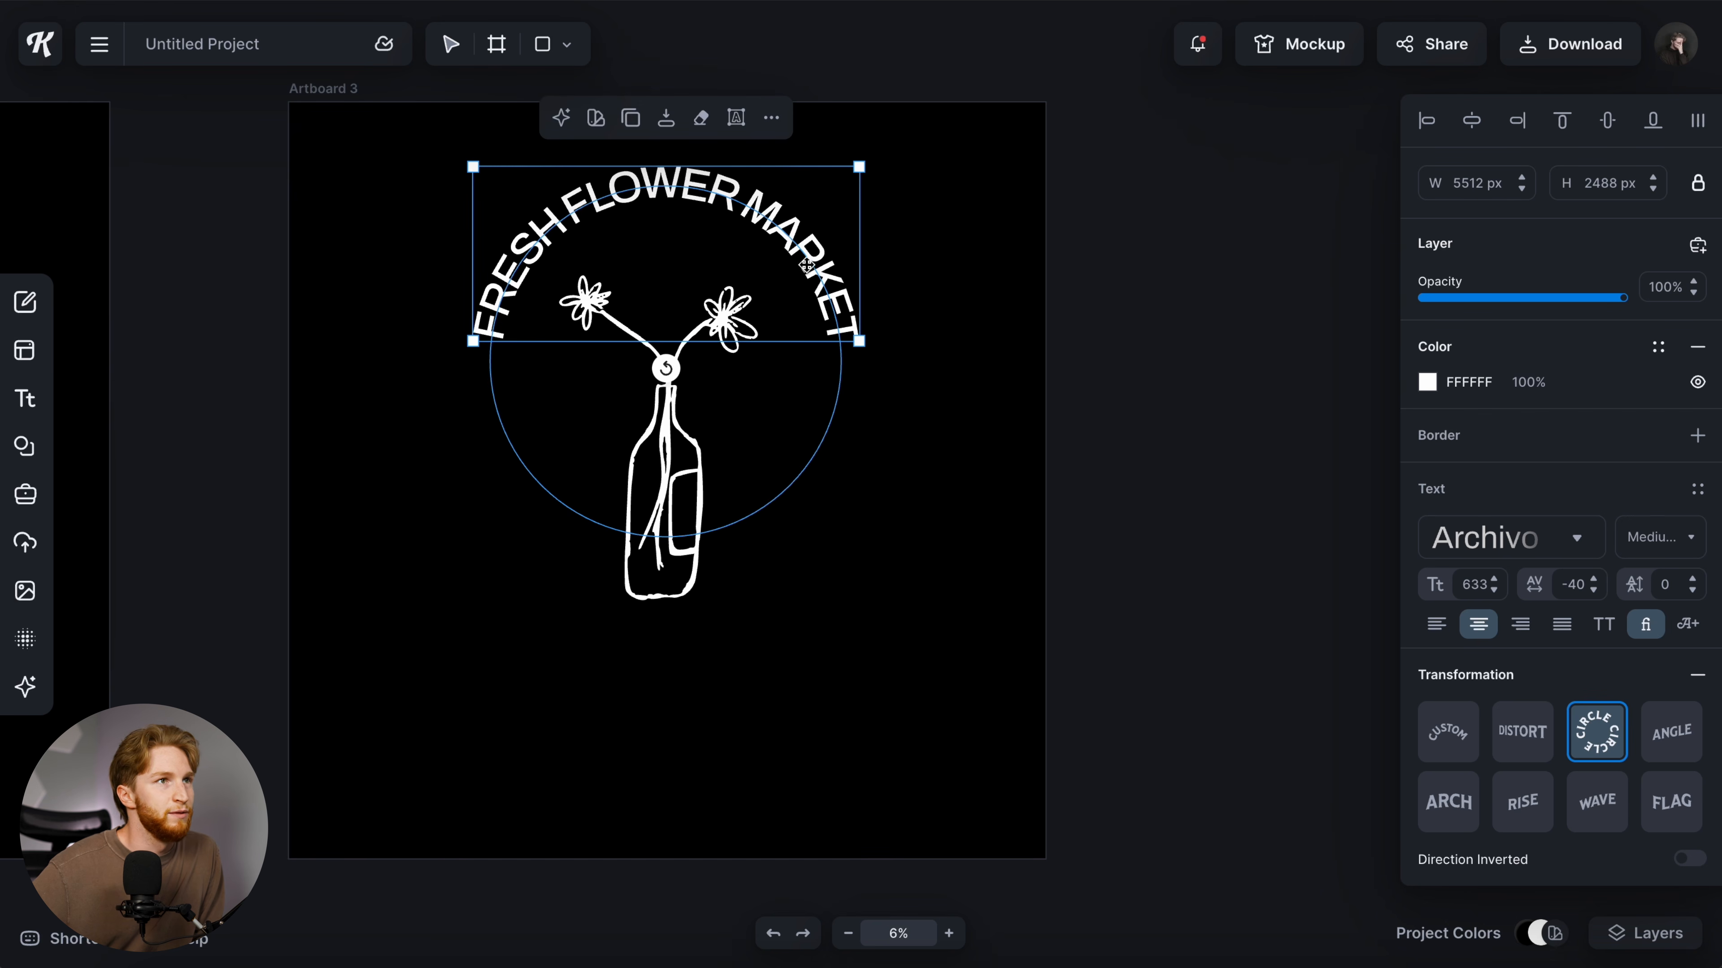
# - Copy the arched headline below the bottle, remove the copy's circle transformation and shrink it to about 8092 px wide
pyautogui.keyDown('alt'); pyautogui.moveTo(764, 212); pyautogui.dragTo(768, 597); pyautogui.keyUp('alt')
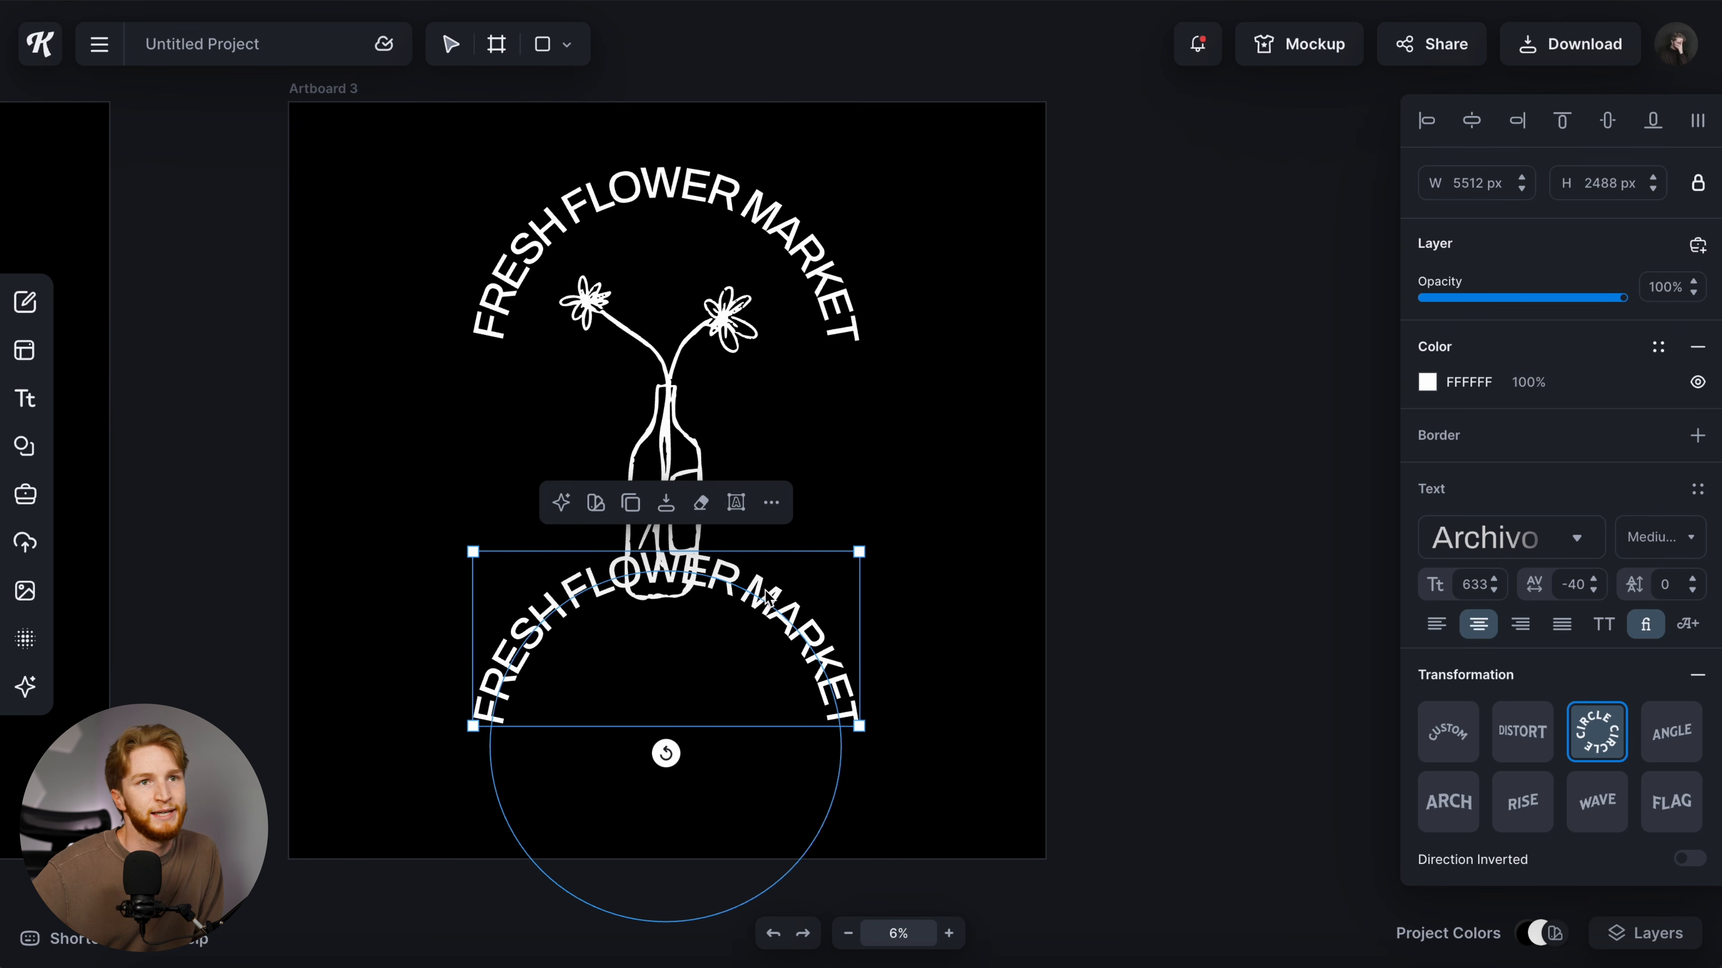
pyautogui.click(1698, 678)
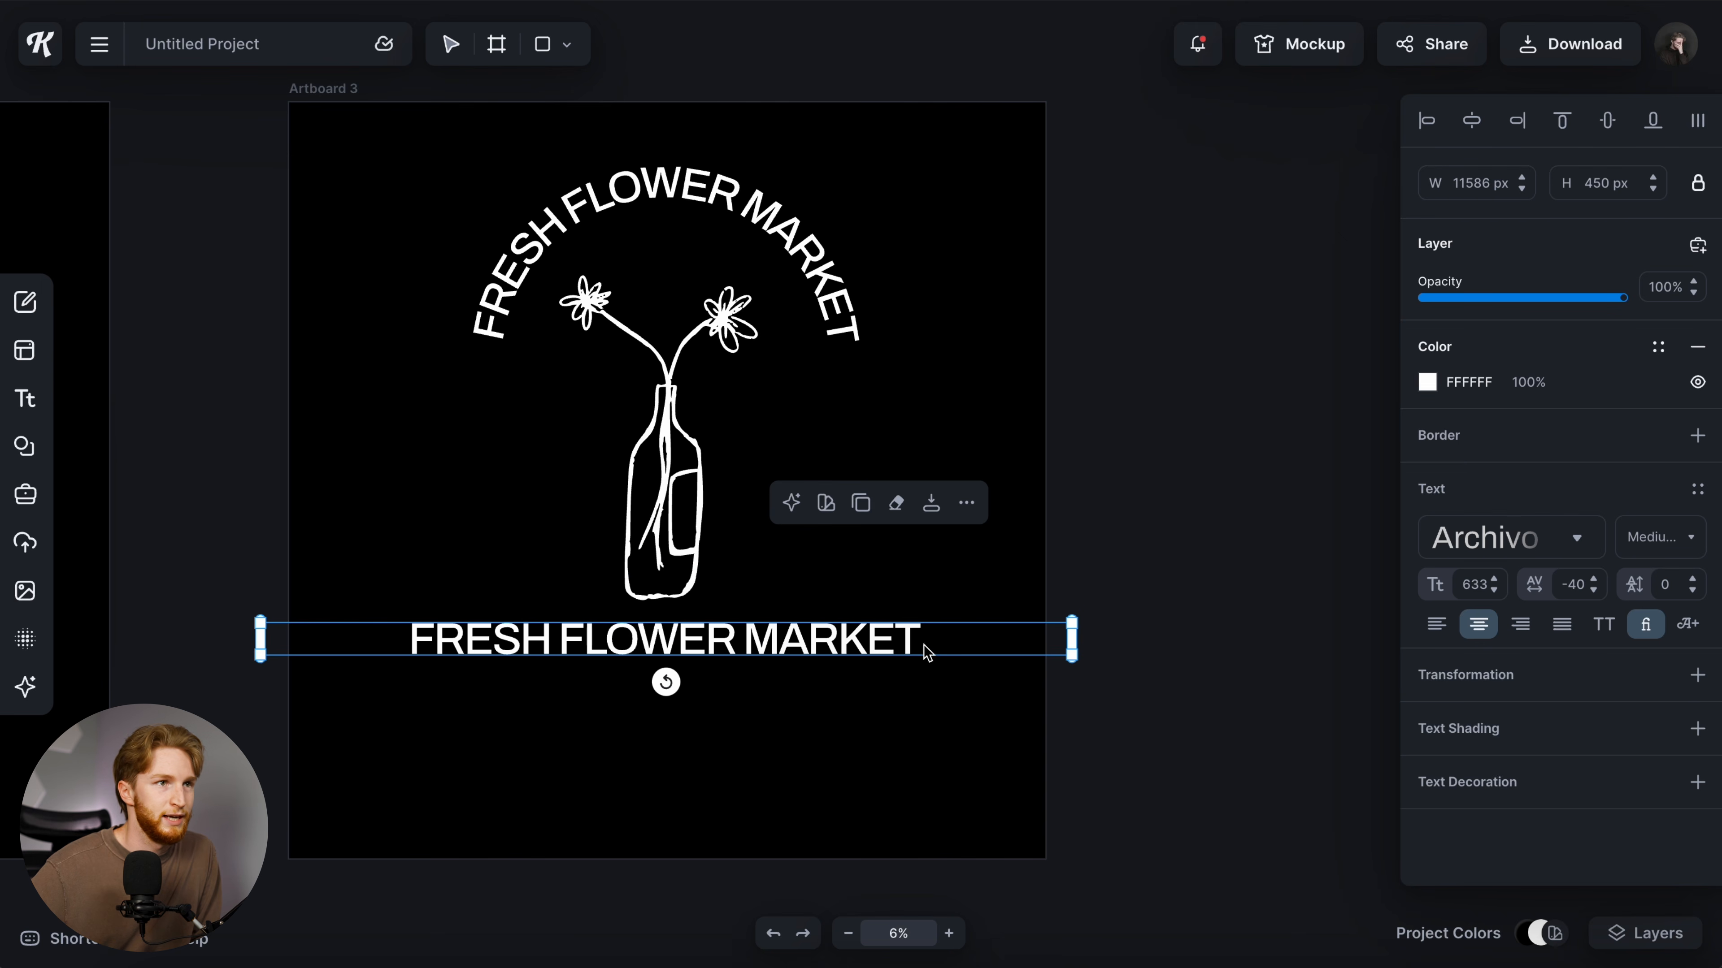
pyautogui.keyDown('alt'); pyautogui.moveTo(1074, 656); pyautogui.dragTo(950, 648); pyautogui.keyUp('alt')
# - Change the straight line below the bottle to "OPEN EVERYDAY 10-6" and set its font size to 663
pyautogui.doubleClick(806, 644)
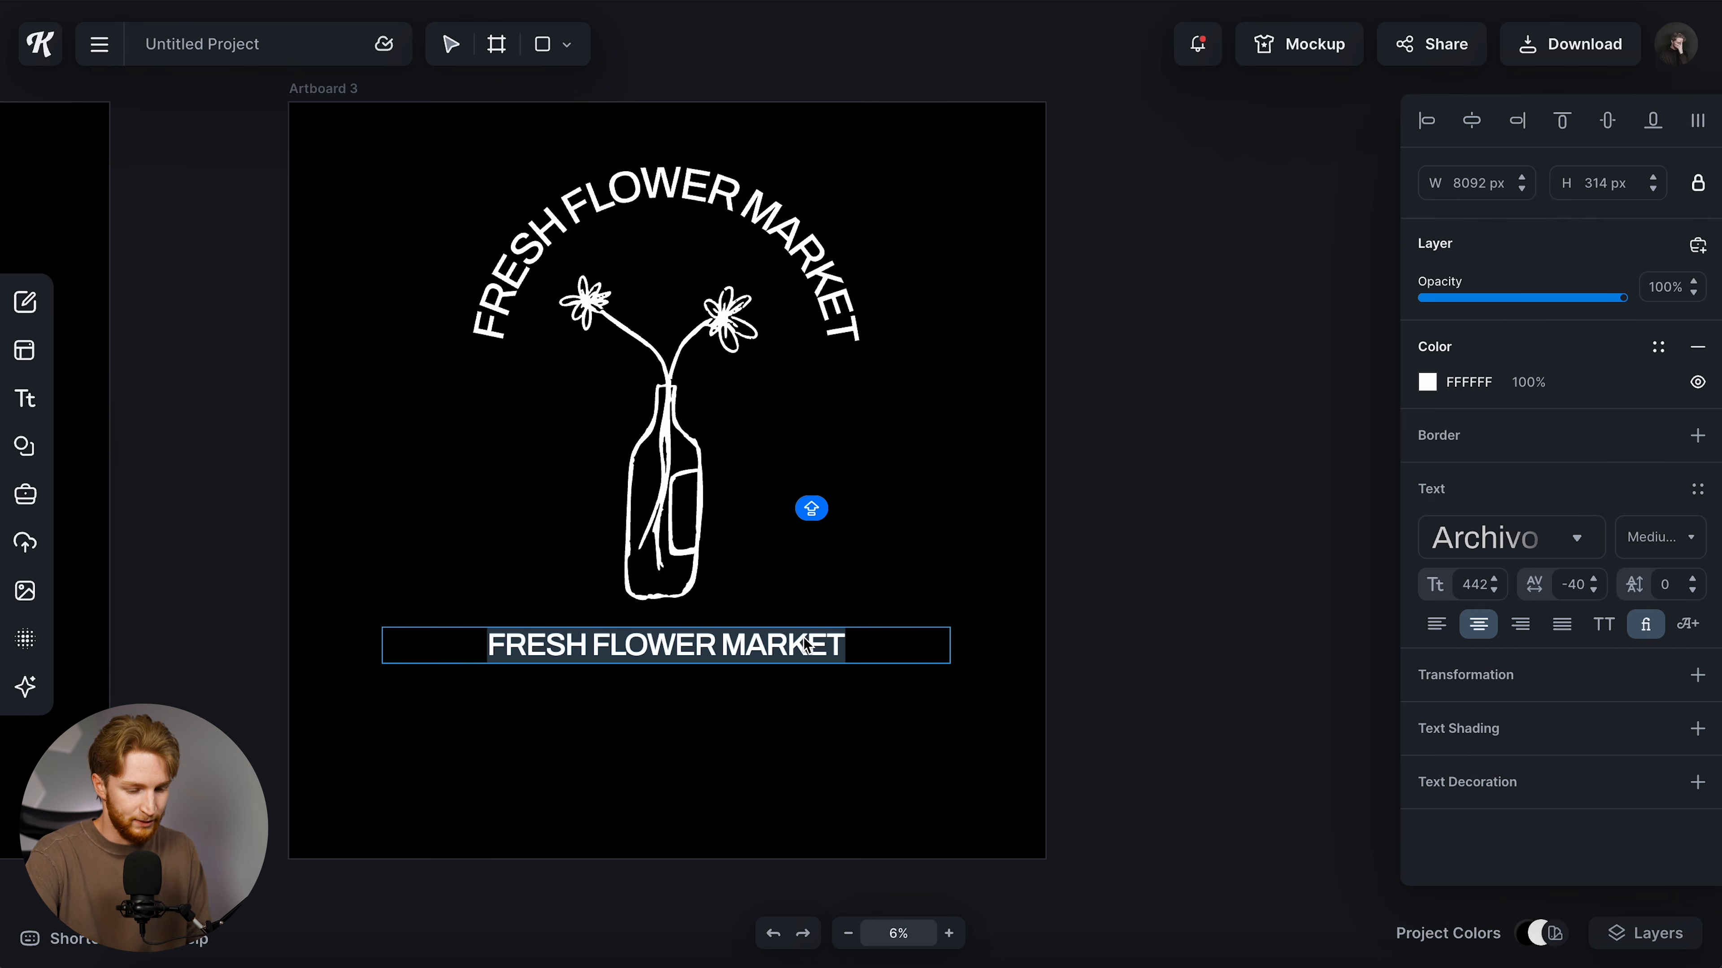
pyautogui.write('OPEN EVERYDAY 10-6')
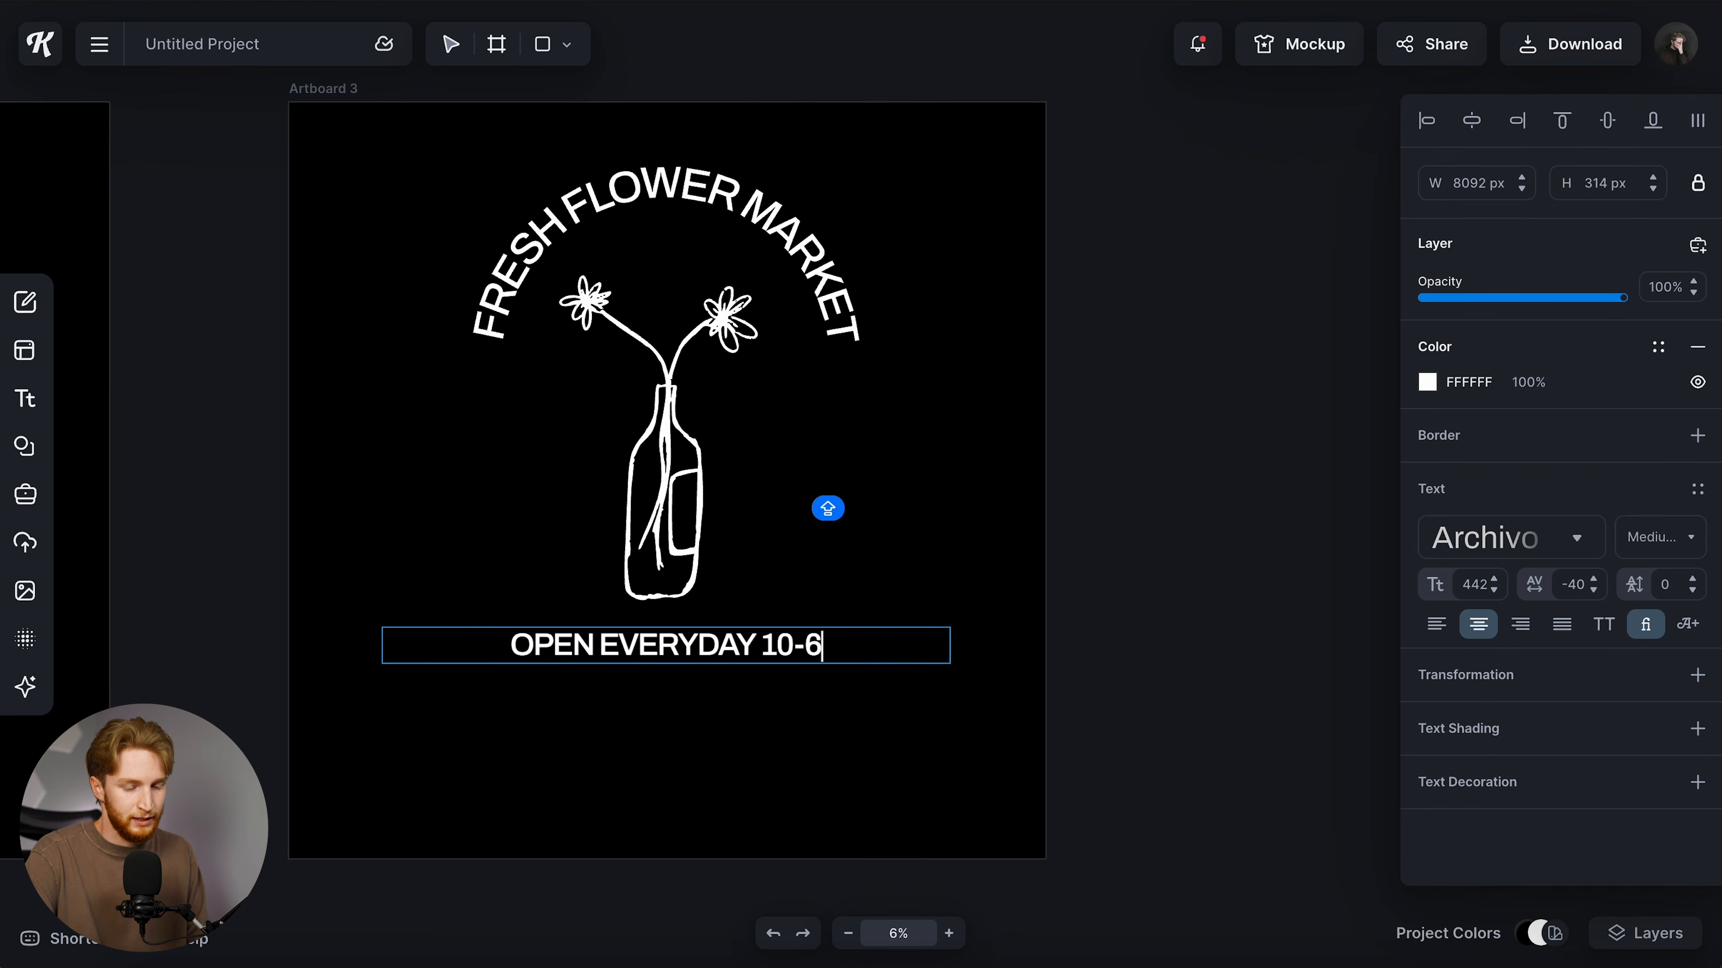
pyautogui.click(817, 265)
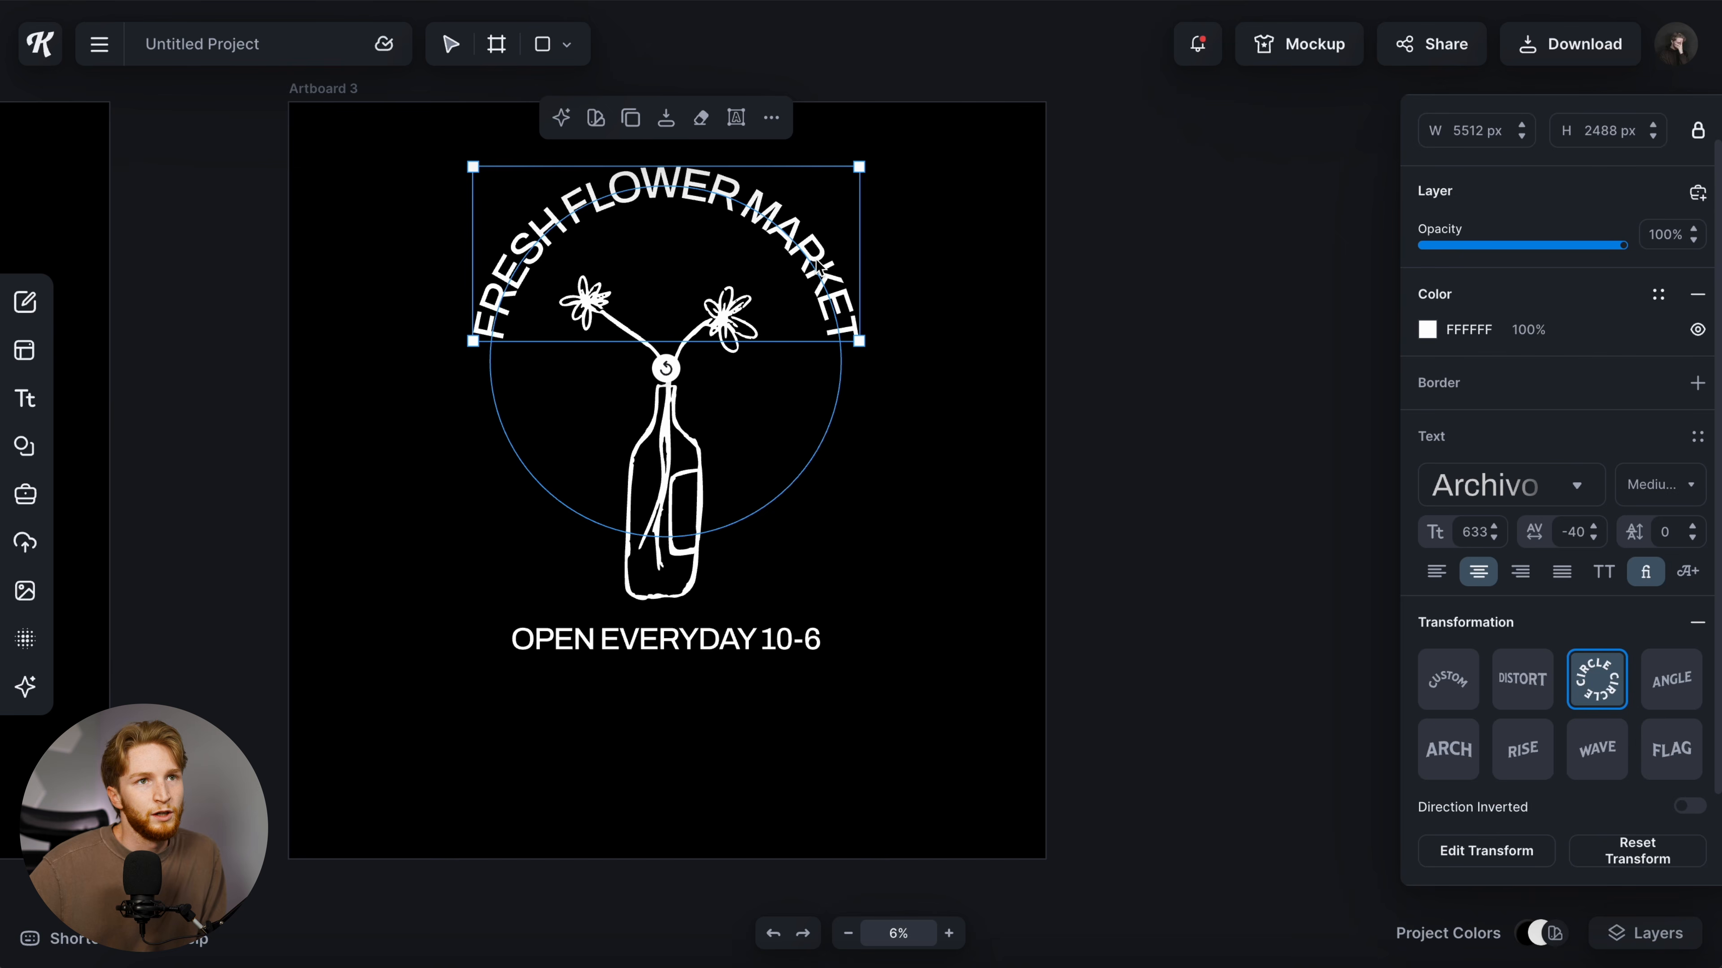
pyautogui.click(724, 652)
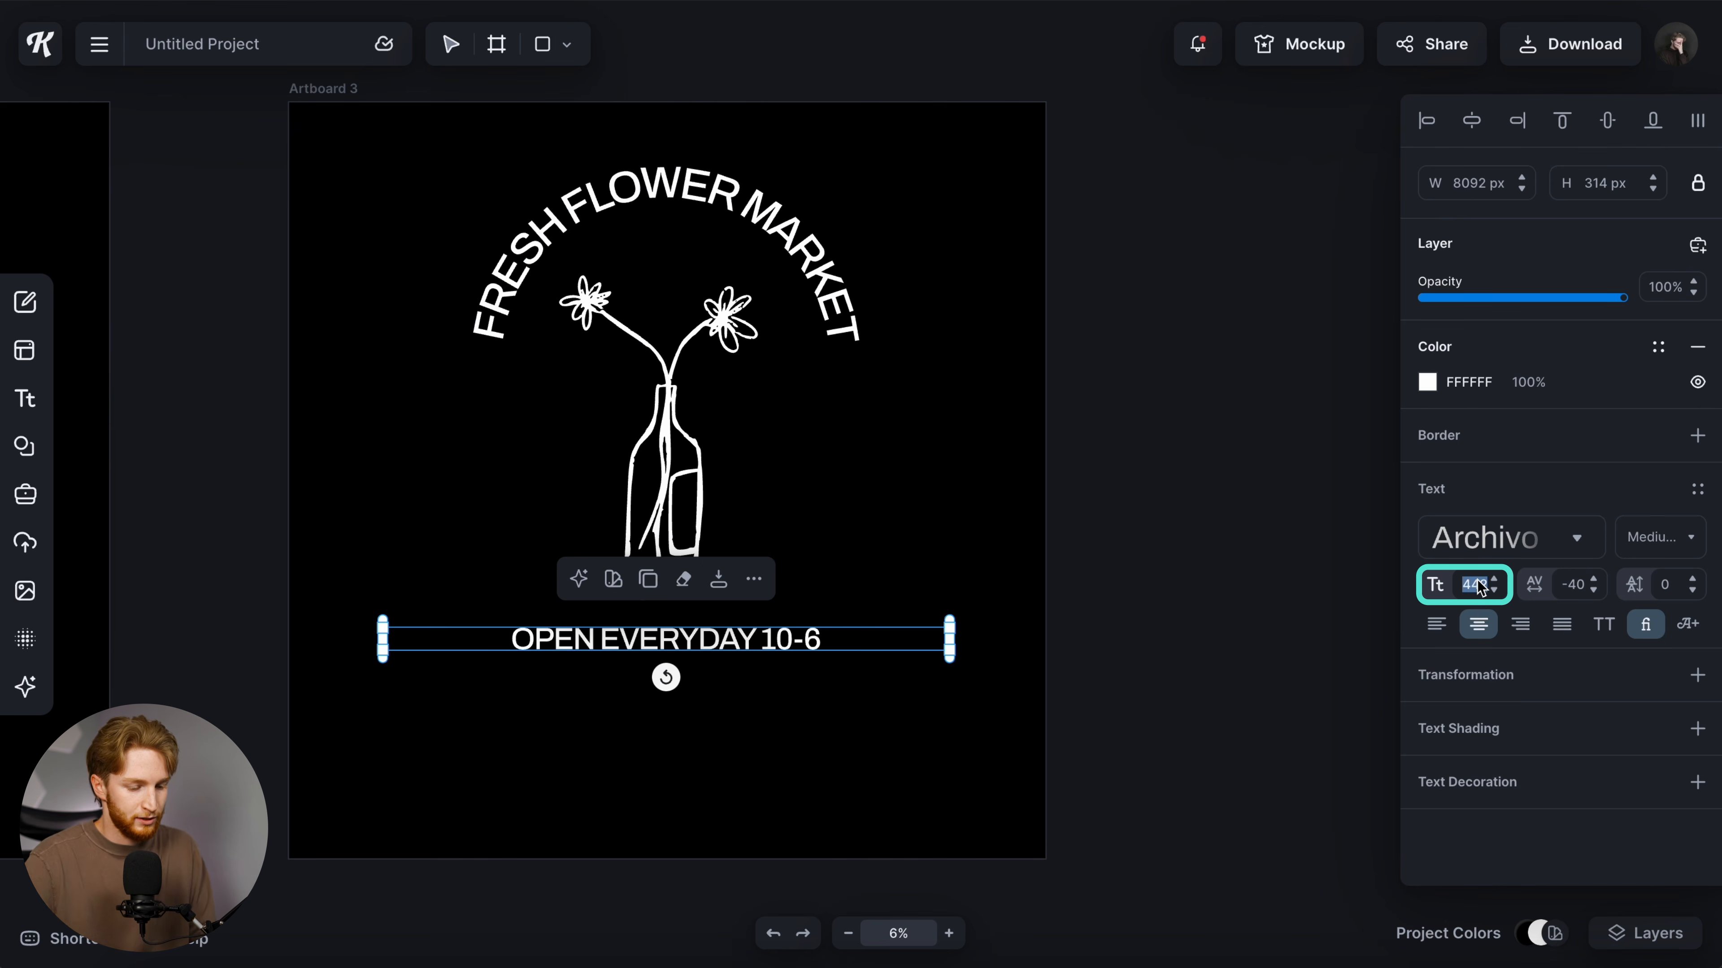
pyautogui.write('663')
pyautogui.press('Return')
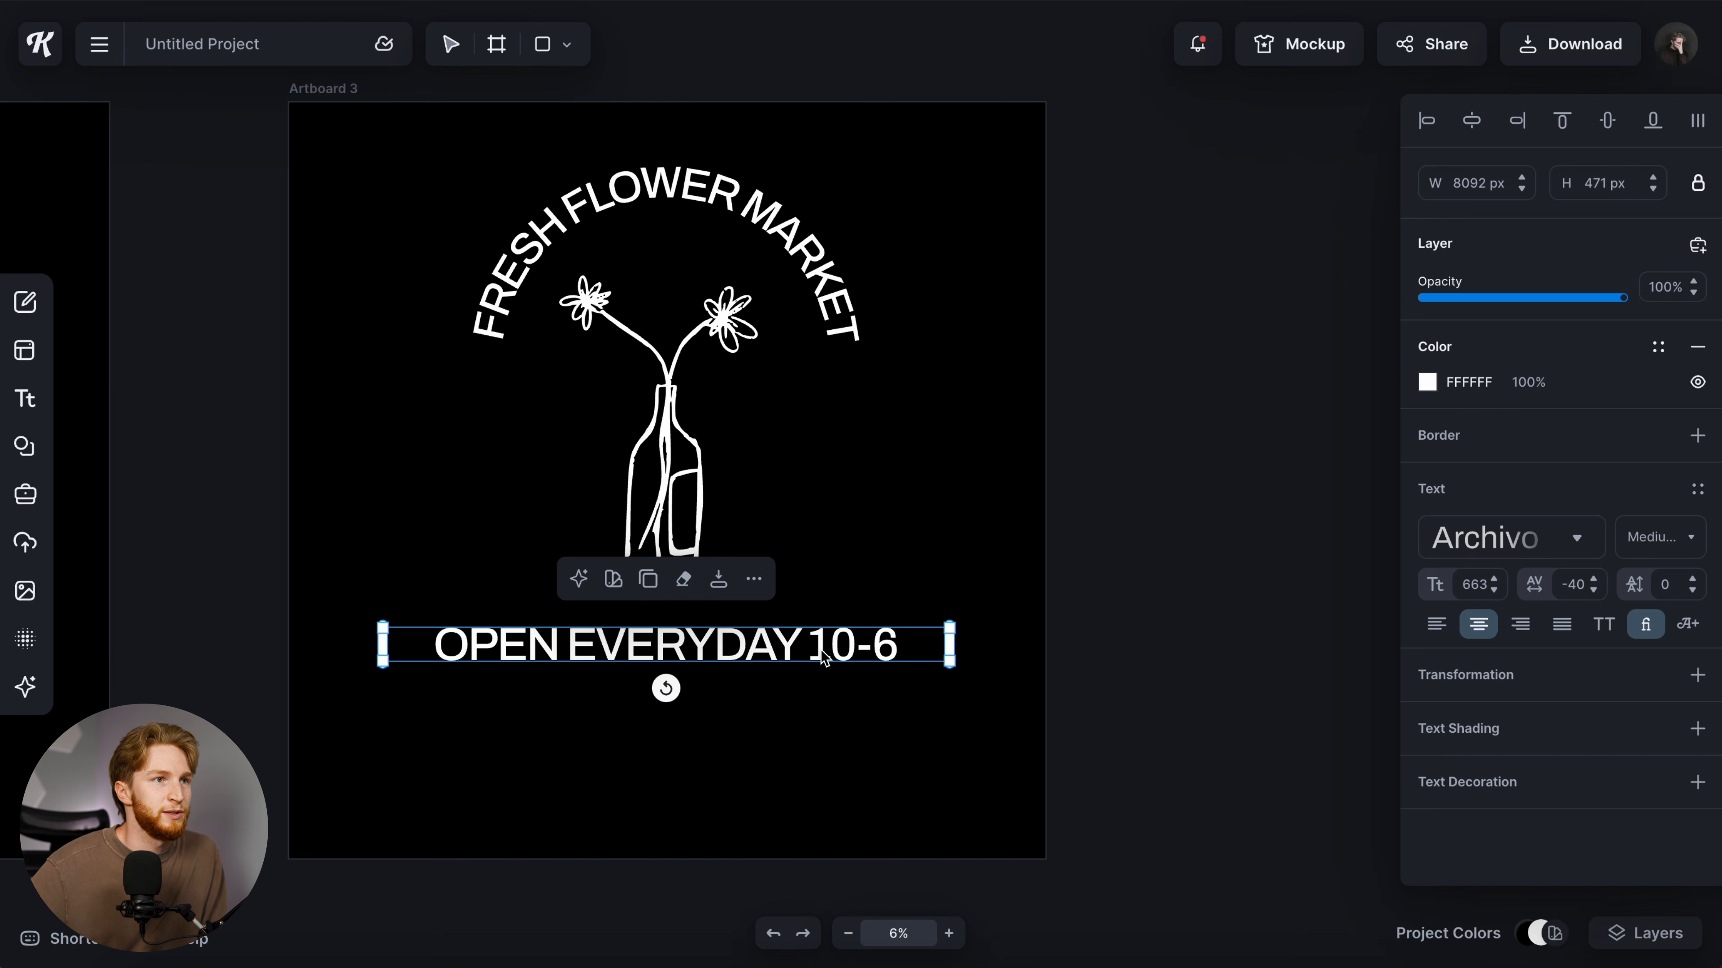
# - Shorten the line below the bottle to "OPEN EVERYDAY"
pyautogui.press('Escape')
pyautogui.click(823, 645)
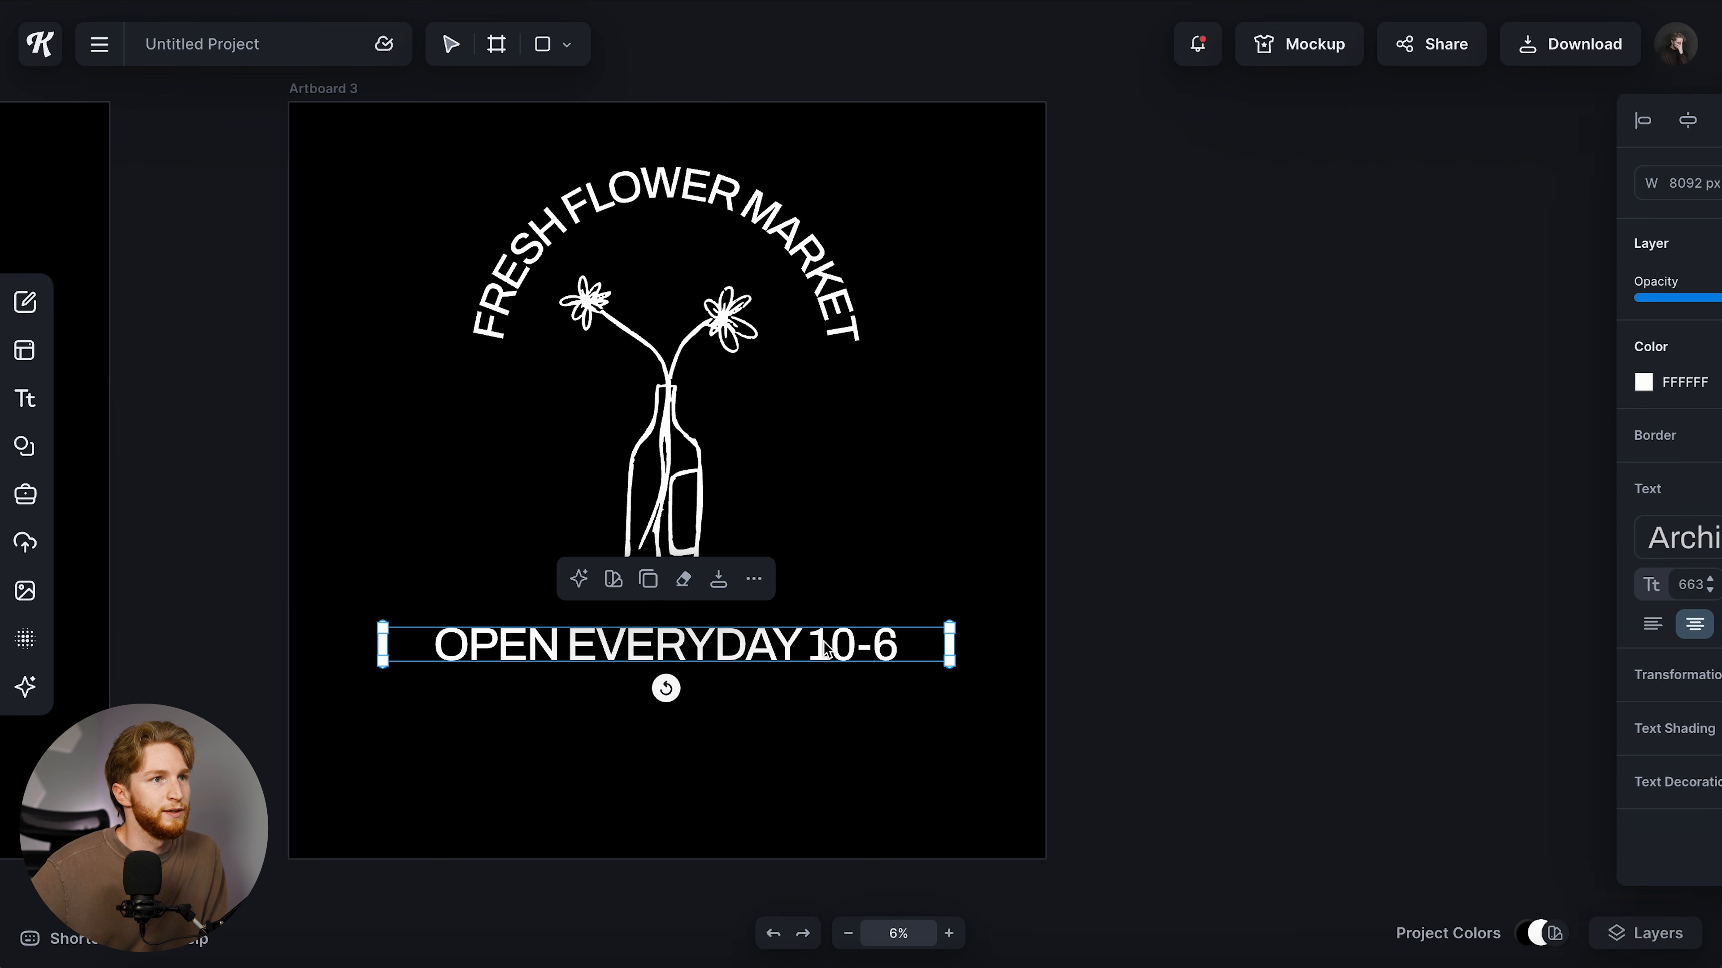
pyautogui.press('BackSpace')
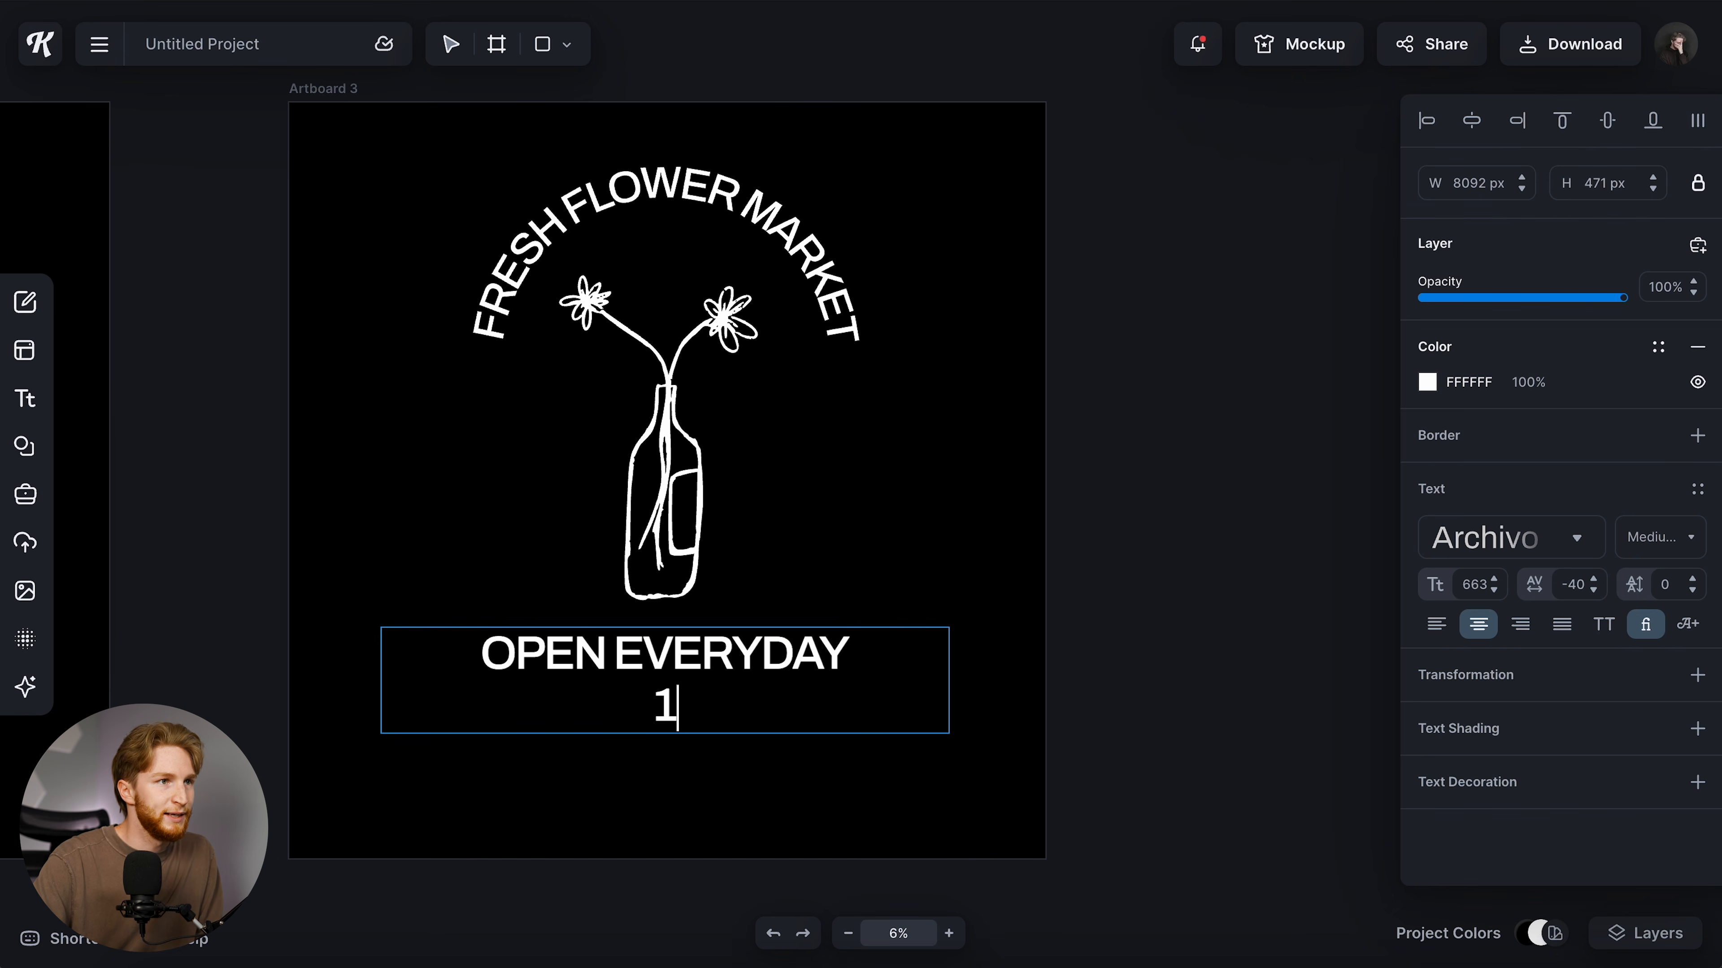
pyautogui.press('BackSpace')
pyautogui.press('Escape')
pyautogui.press('Escape')
pyautogui.click(682, 652)
# - Center the arched headline and the "OPEN EVERYDAY" line horizontally on Artboard 3
pyautogui.click(724, 193)
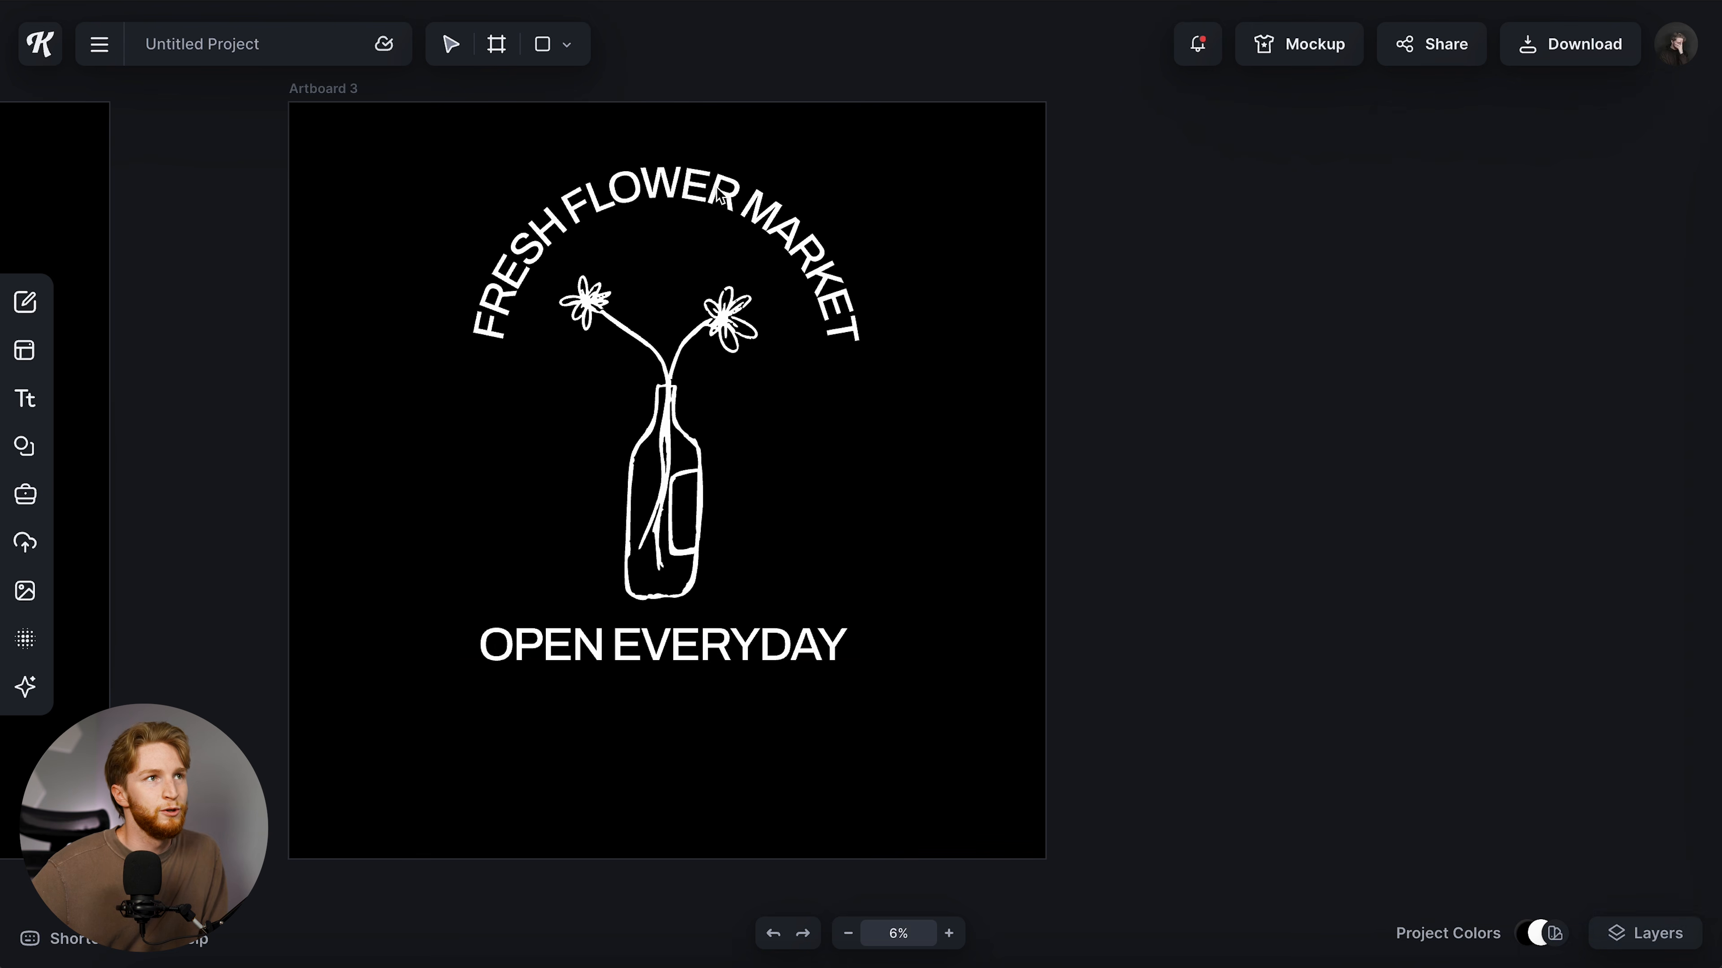
pyautogui.keyDown('shift'); pyautogui.click(752, 655); pyautogui.keyUp('shift')
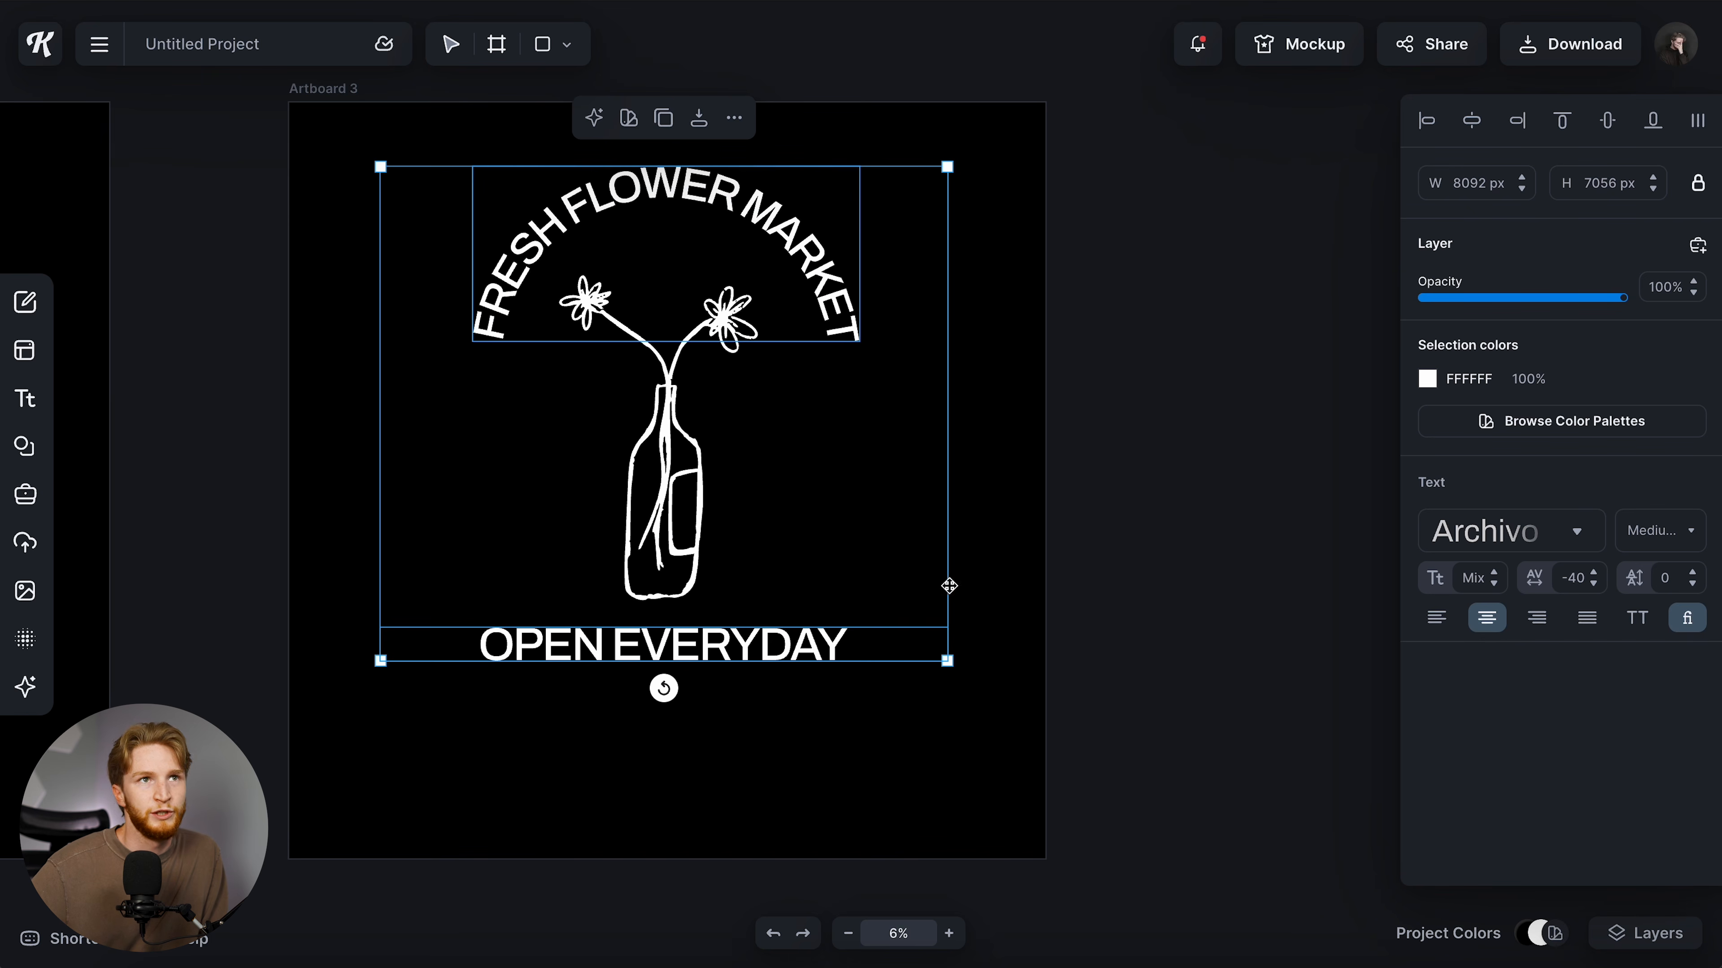
pyautogui.click(1483, 124)
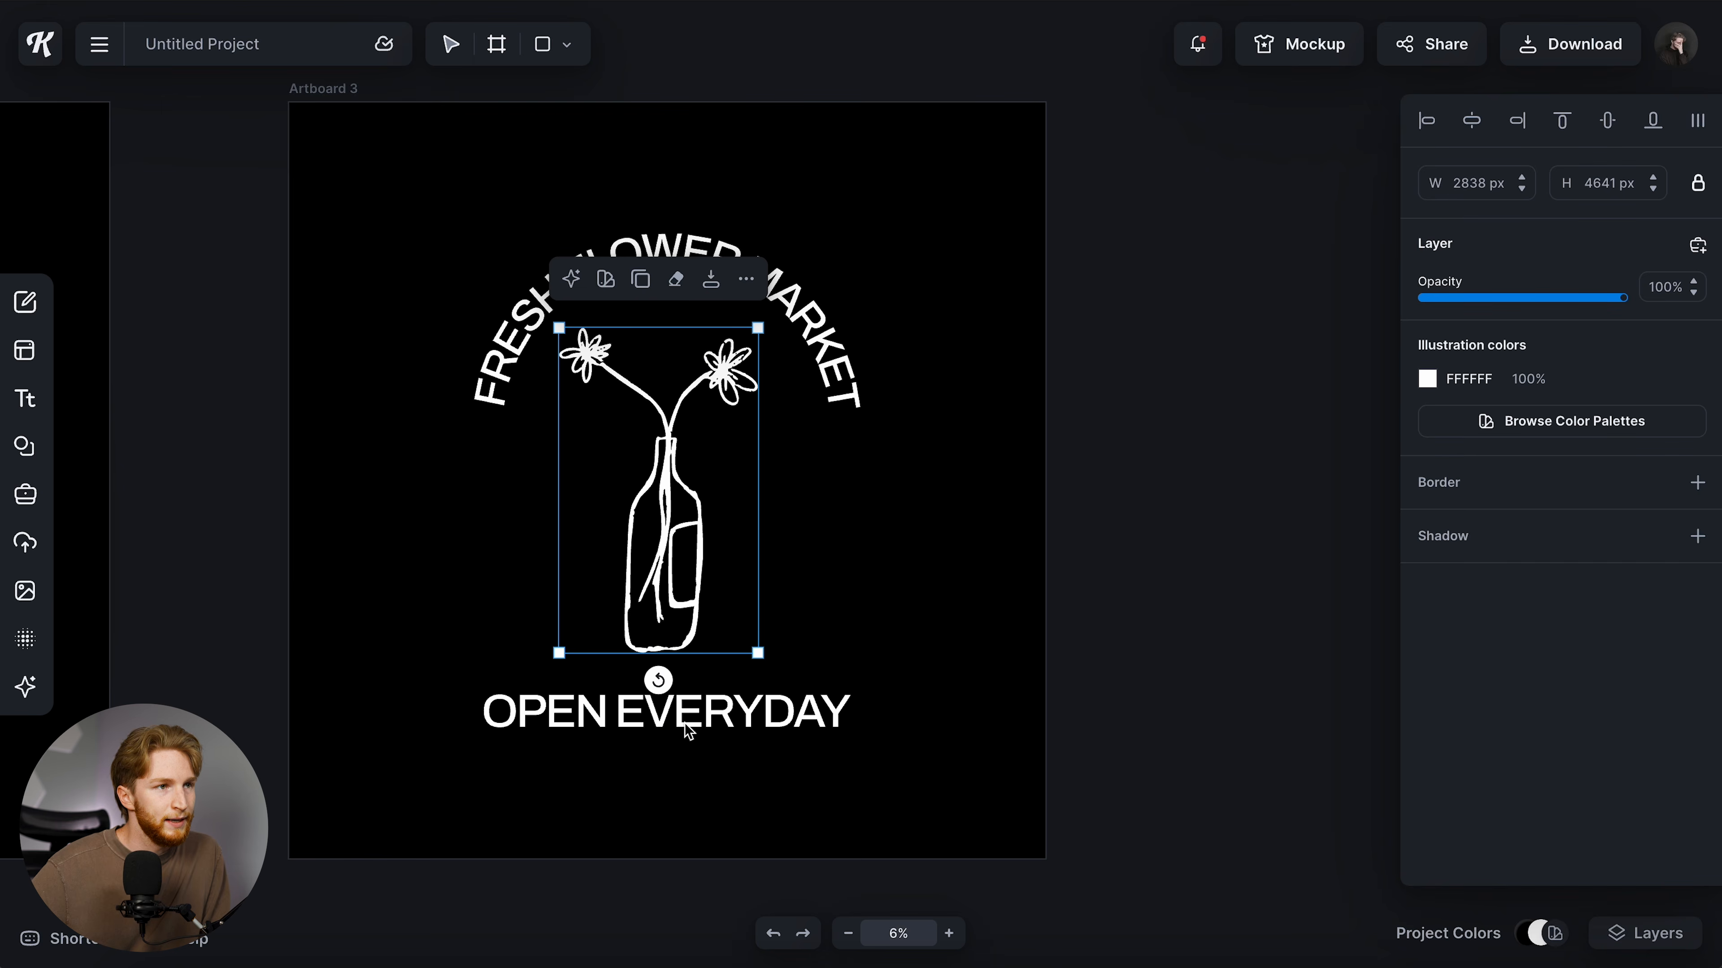
# - Copy the "OPEN EVERYDAY" line to the left of the bottle, change the copy to "9-5" and shrink it to about font size 286
pyautogui.click(685, 722)
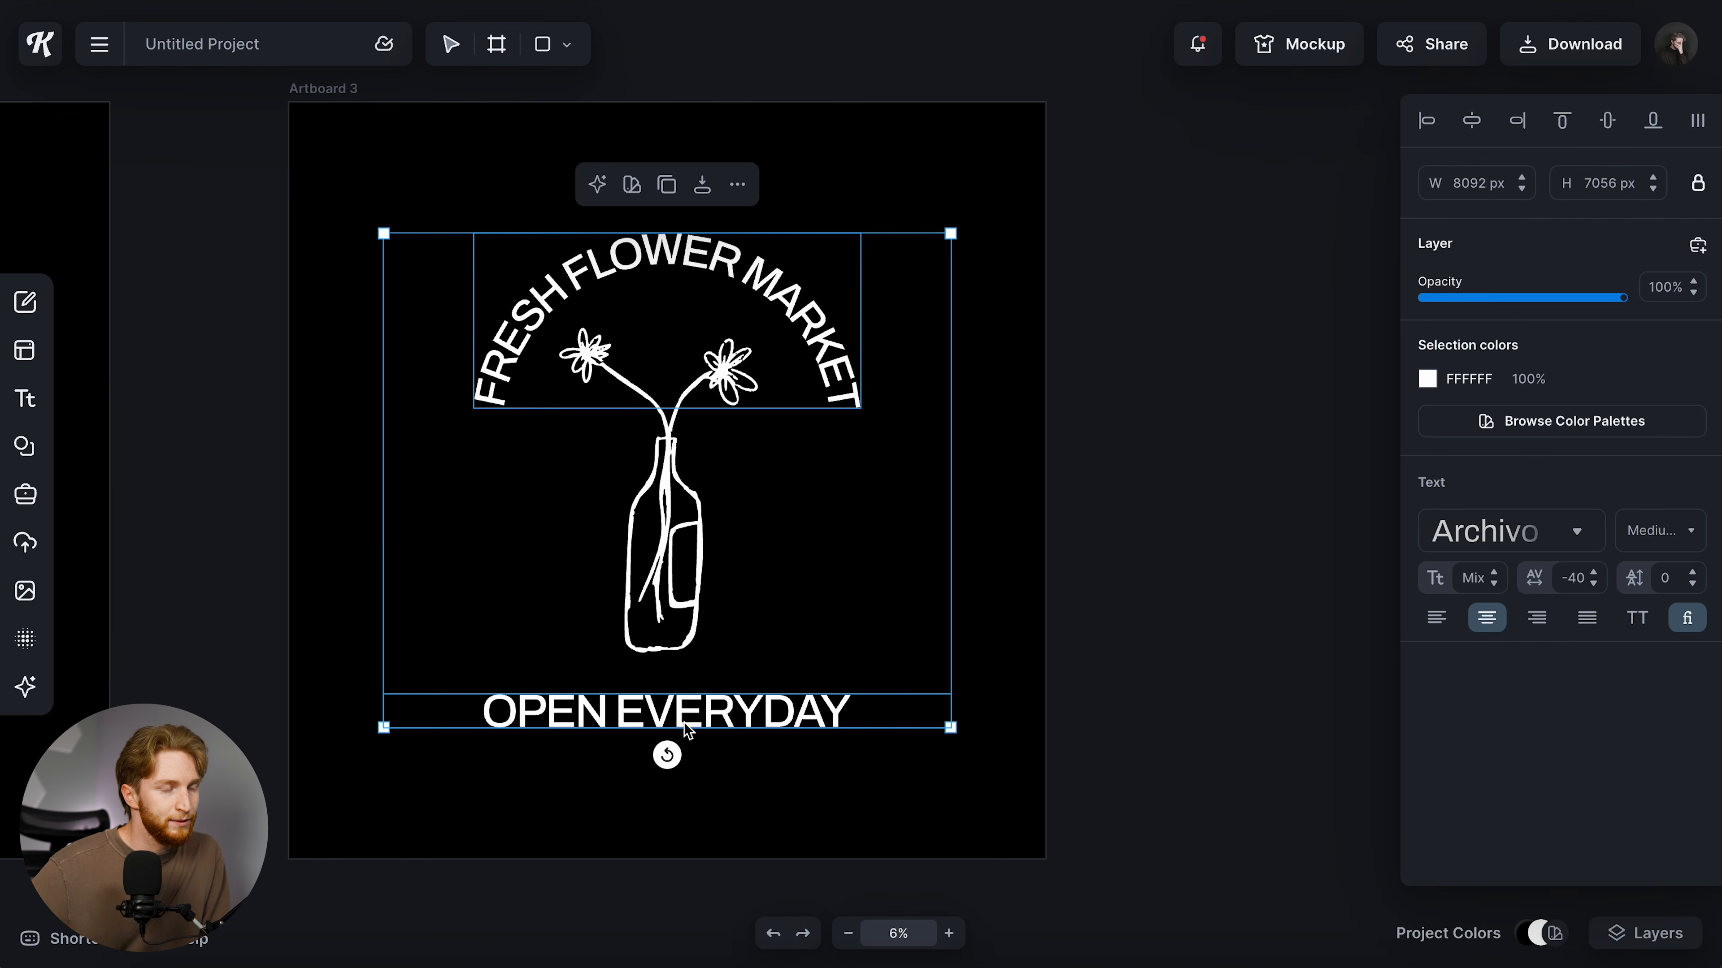
pyautogui.moveTo(686, 729); pyautogui.dragTo(550, 586)
pyautogui.doubleClick(550, 582)
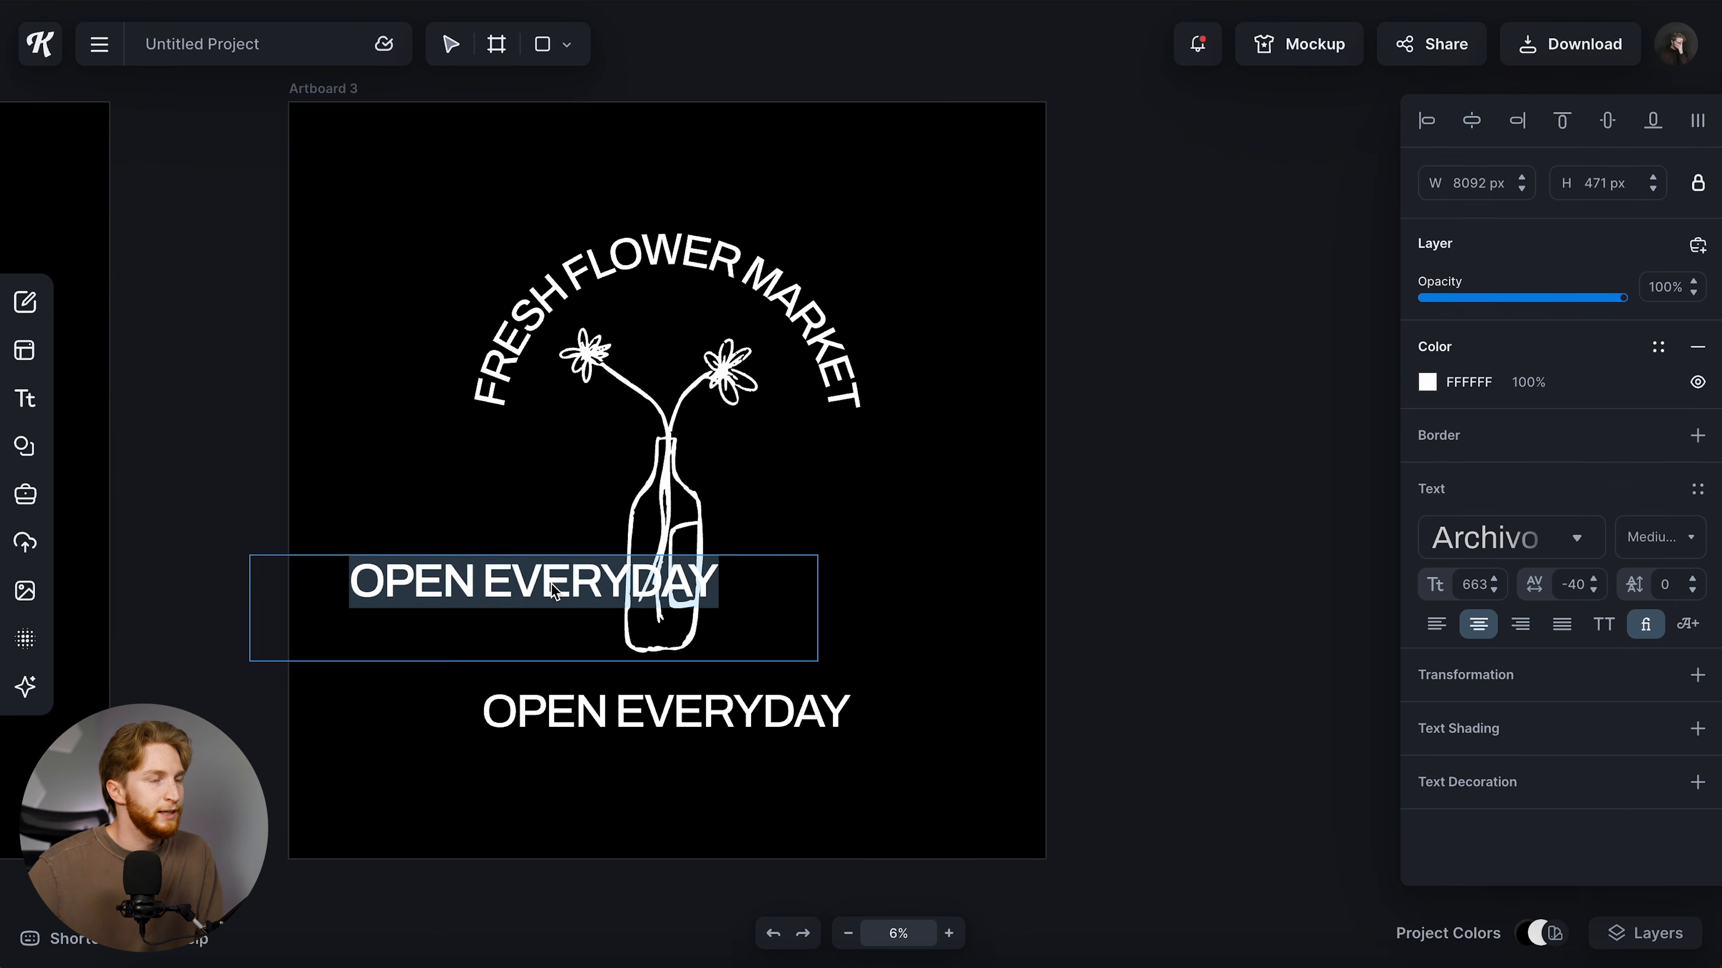
pyautogui.write('9-5')
pyautogui.press('Escape')
pyautogui.moveTo(816, 563); pyautogui.dragTo(498, 534)
pyautogui.moveTo(573, 581); pyautogui.dragTo(529, 561)
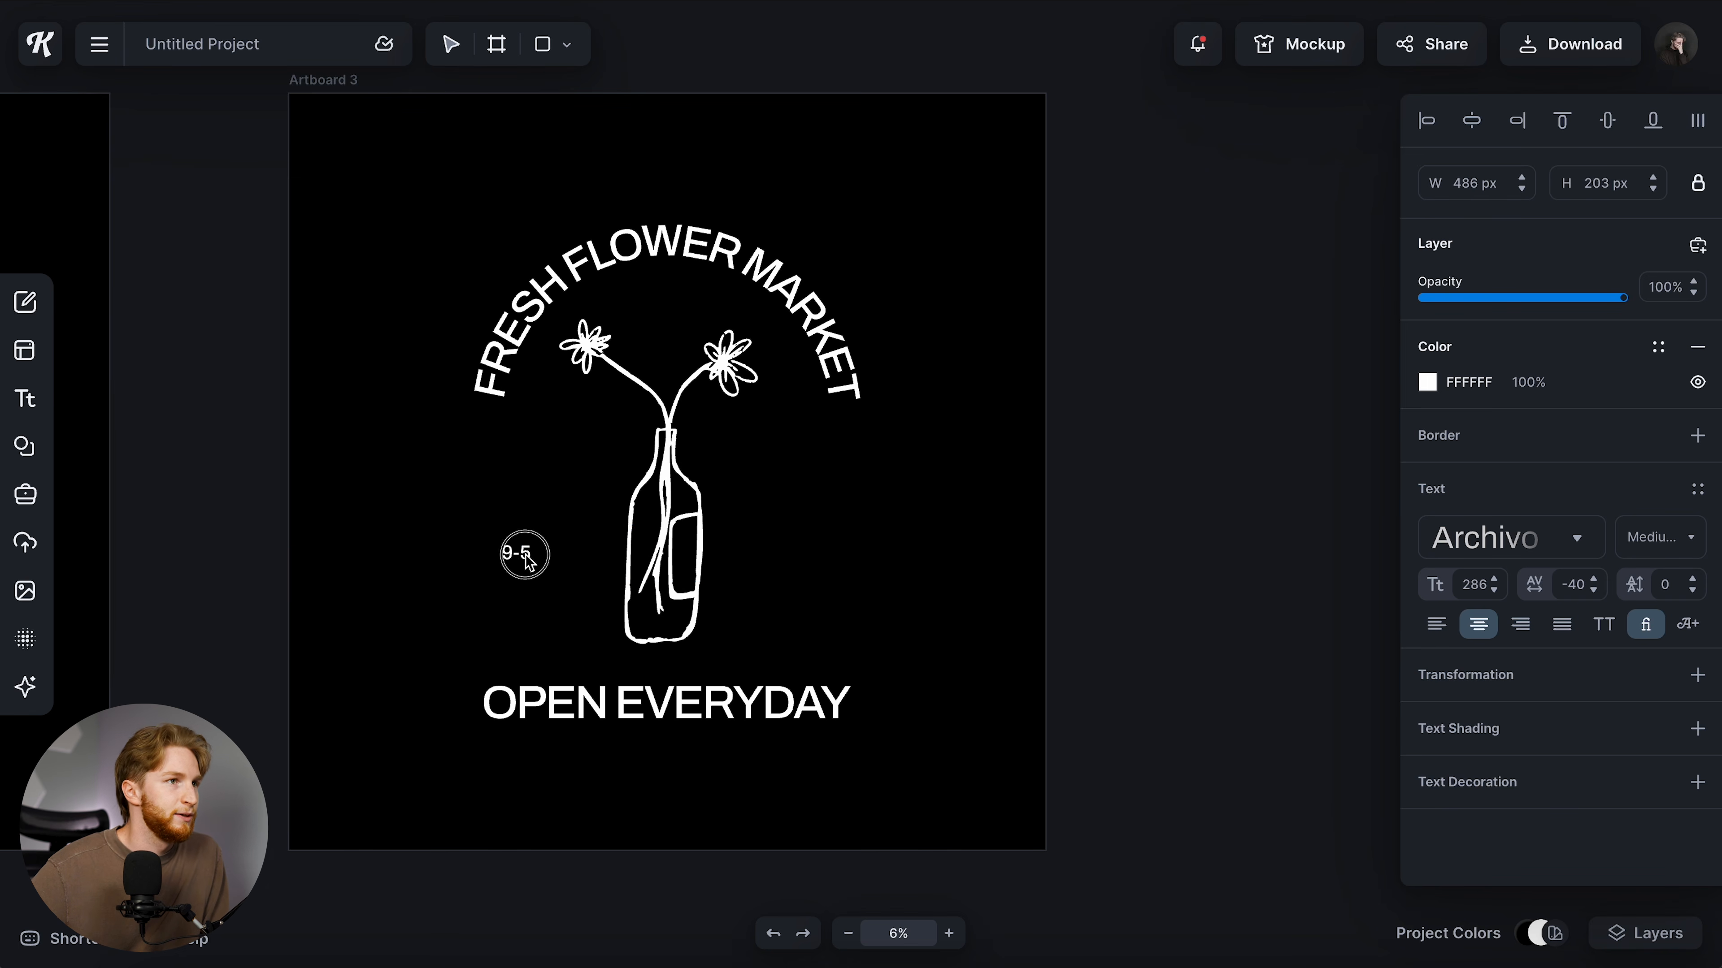
# - Try a matching "9-5" label to the right of the bottle and delete that copy
pyautogui.moveTo(851, 549); pyautogui.dragTo(850, 549)
pyautogui.keyDown('shift'); pyautogui.click(477, 536); pyautogui.keyUp('shift')
pyautogui.click(883, 562)
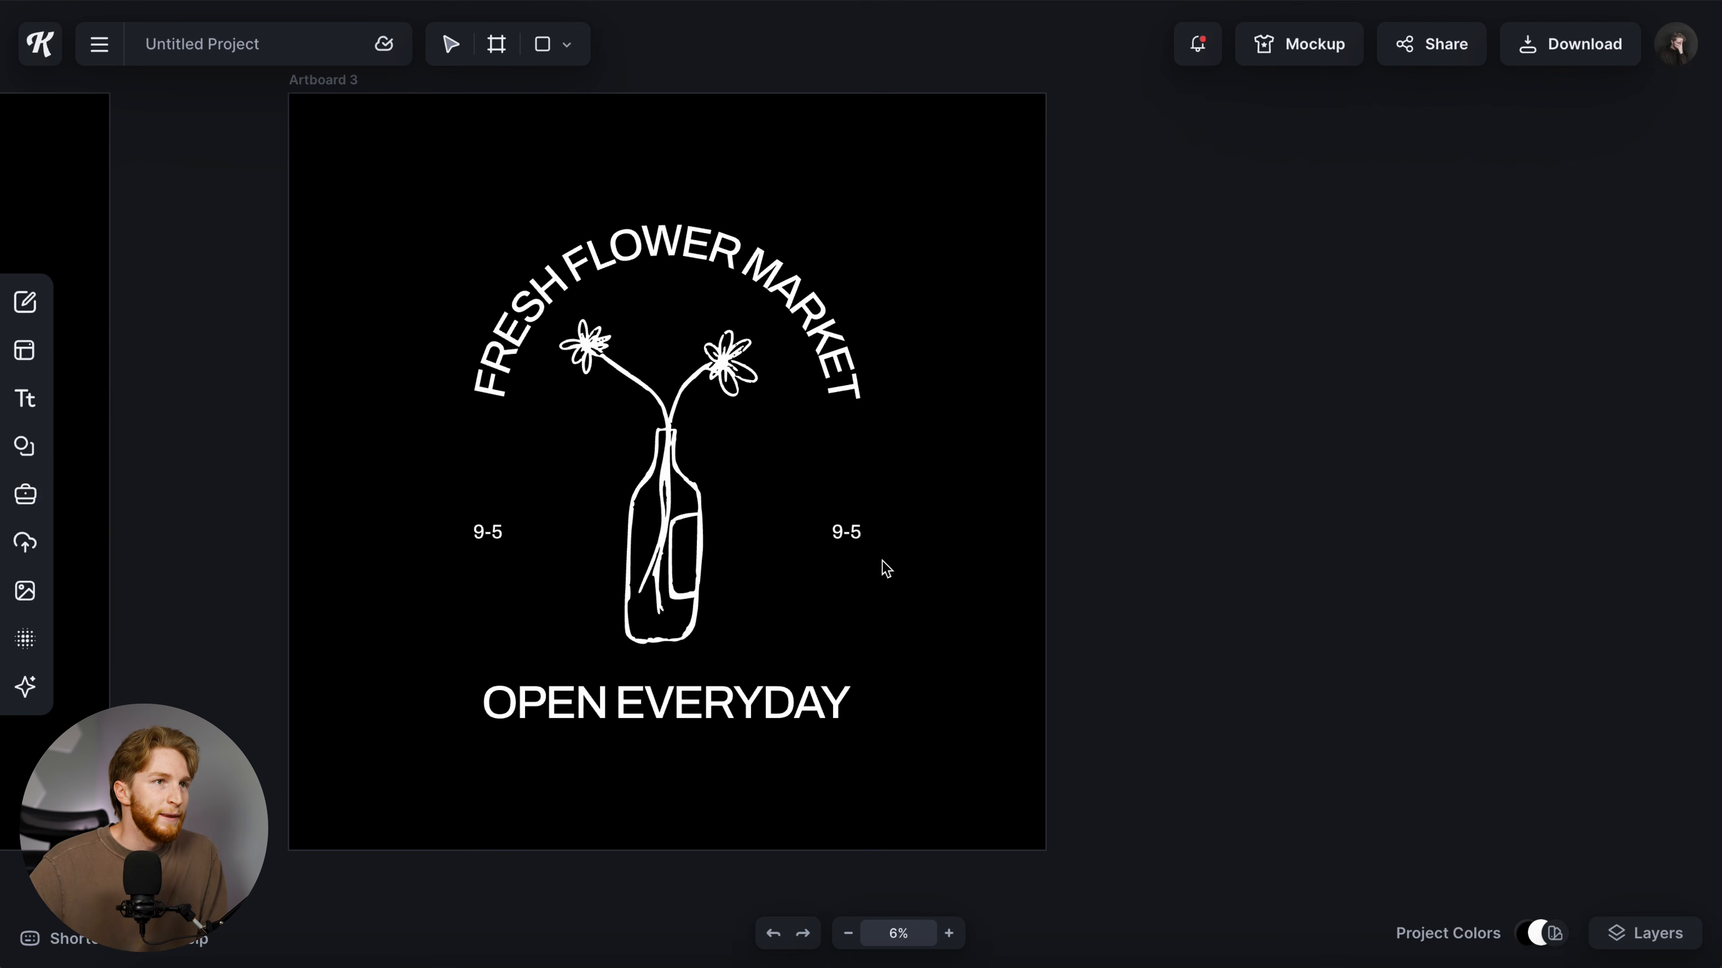
pyautogui.click(494, 536)
pyautogui.hotkey('ctrl', 'shift', 'g')
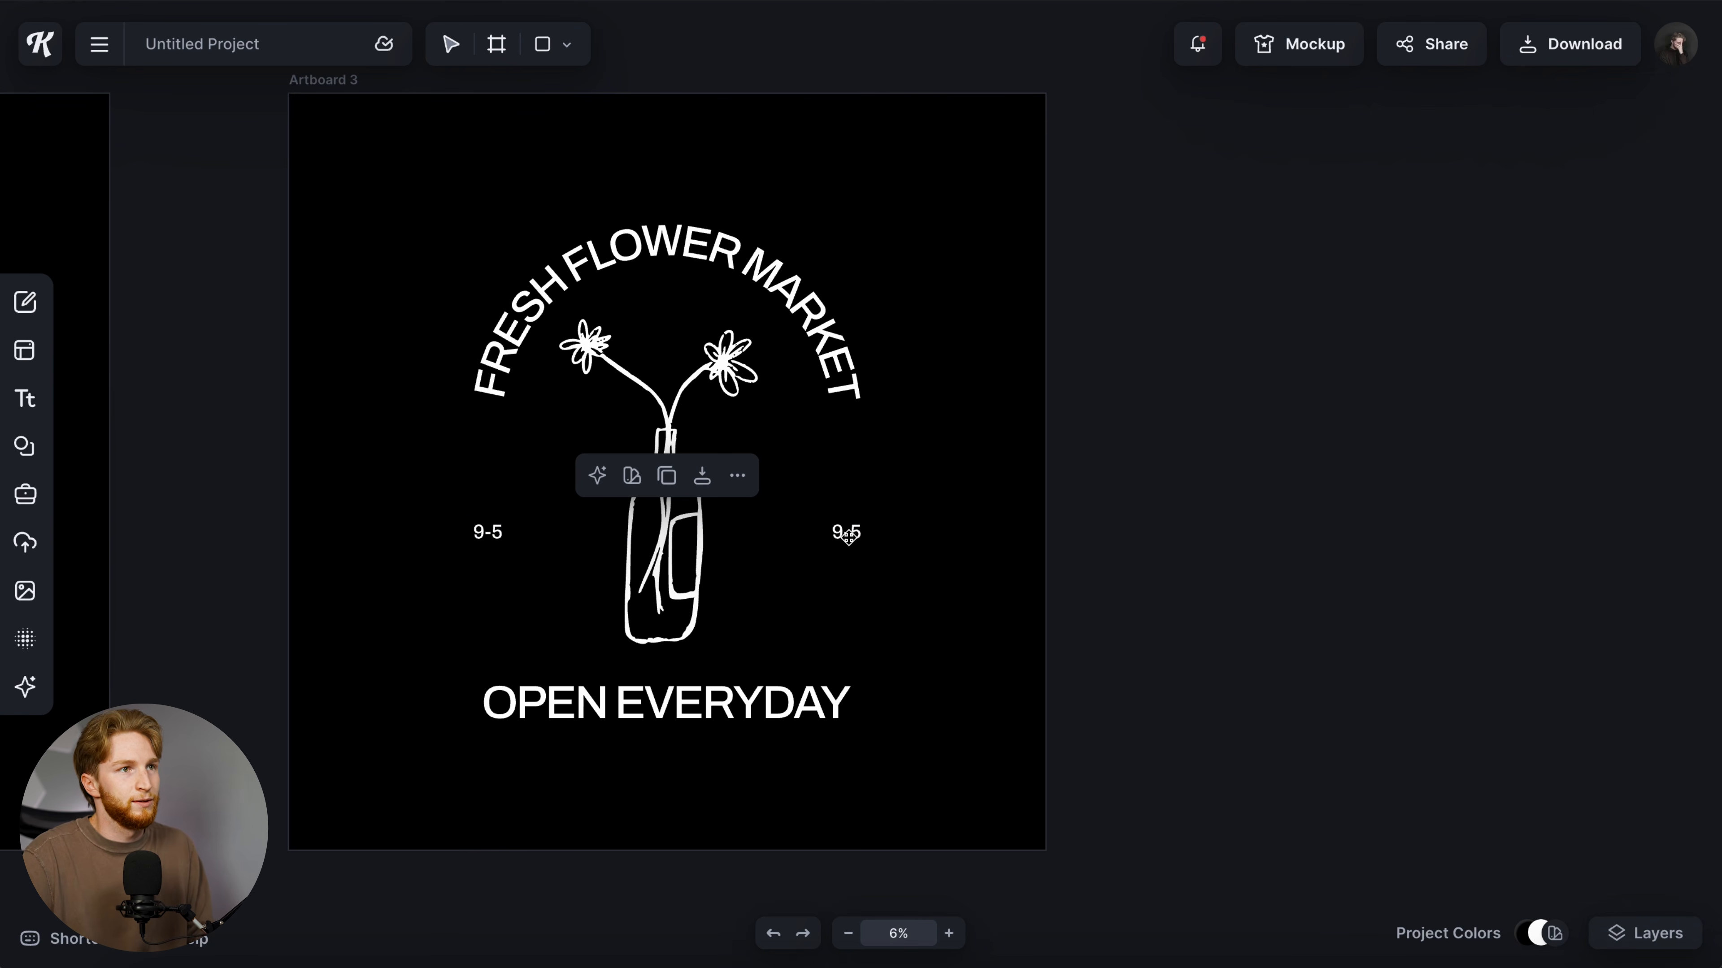
pyautogui.click(847, 536)
pyautogui.press('Delete')
# - Add a basic circle shape to Artboard 3 and stretch it into an ellipse about 7678 × 4624 px
pyautogui.click(24, 456)
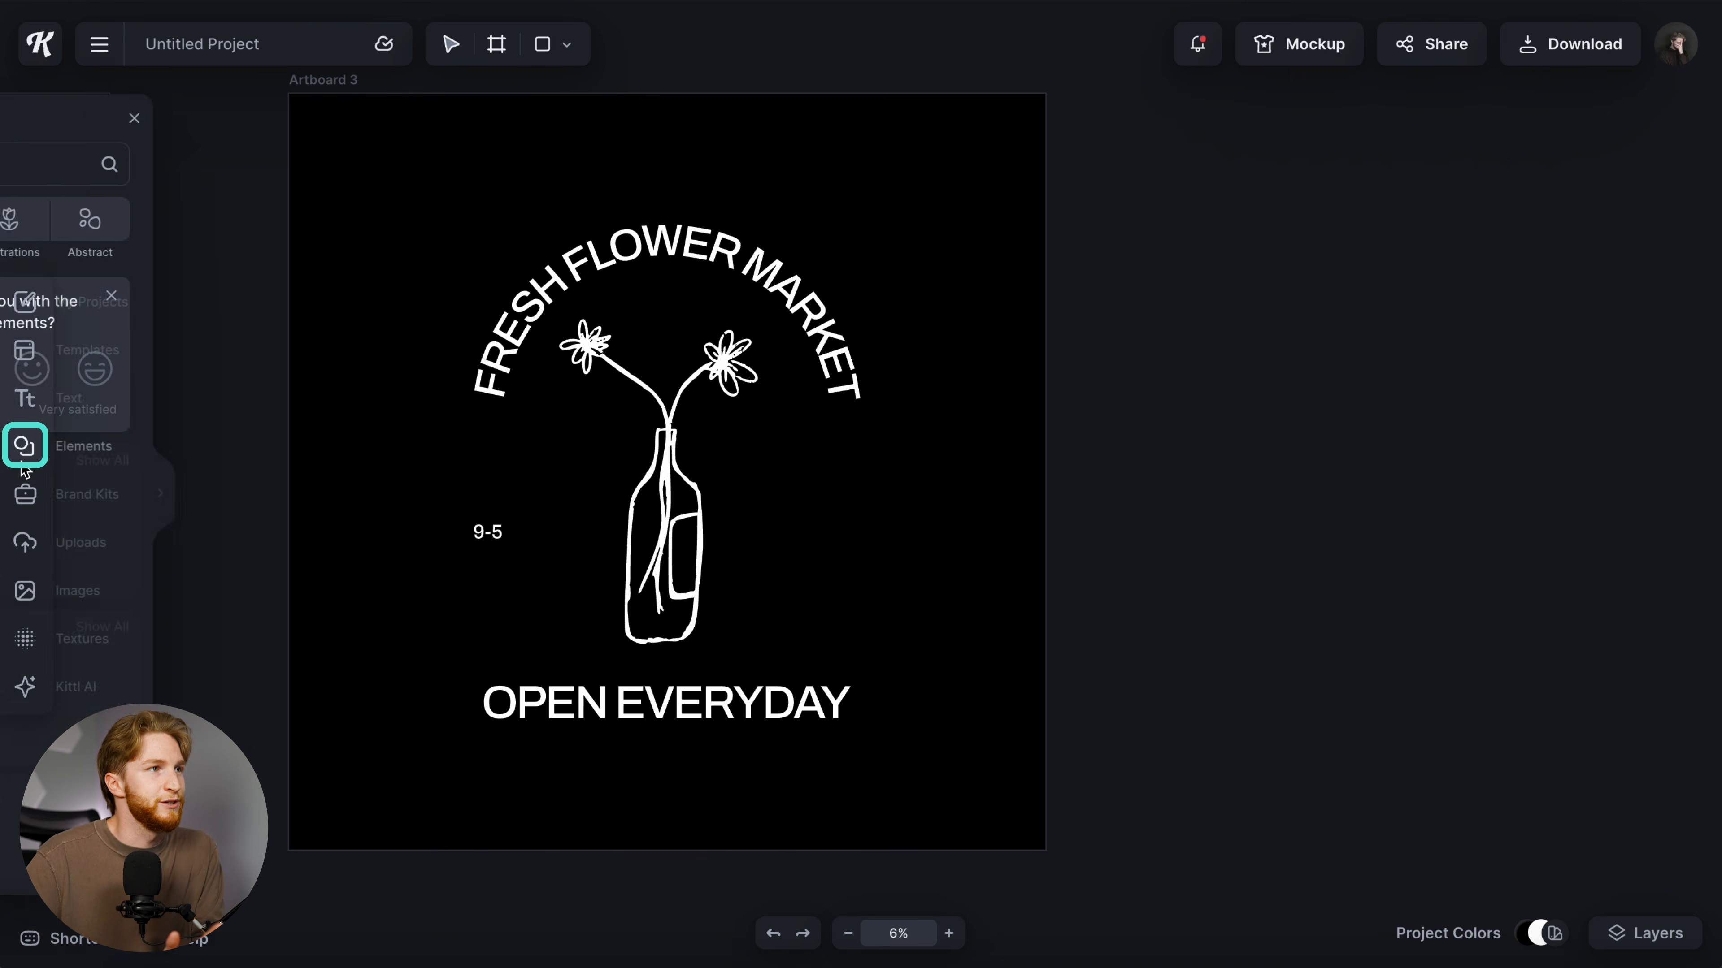
pyautogui.click(220, 699)
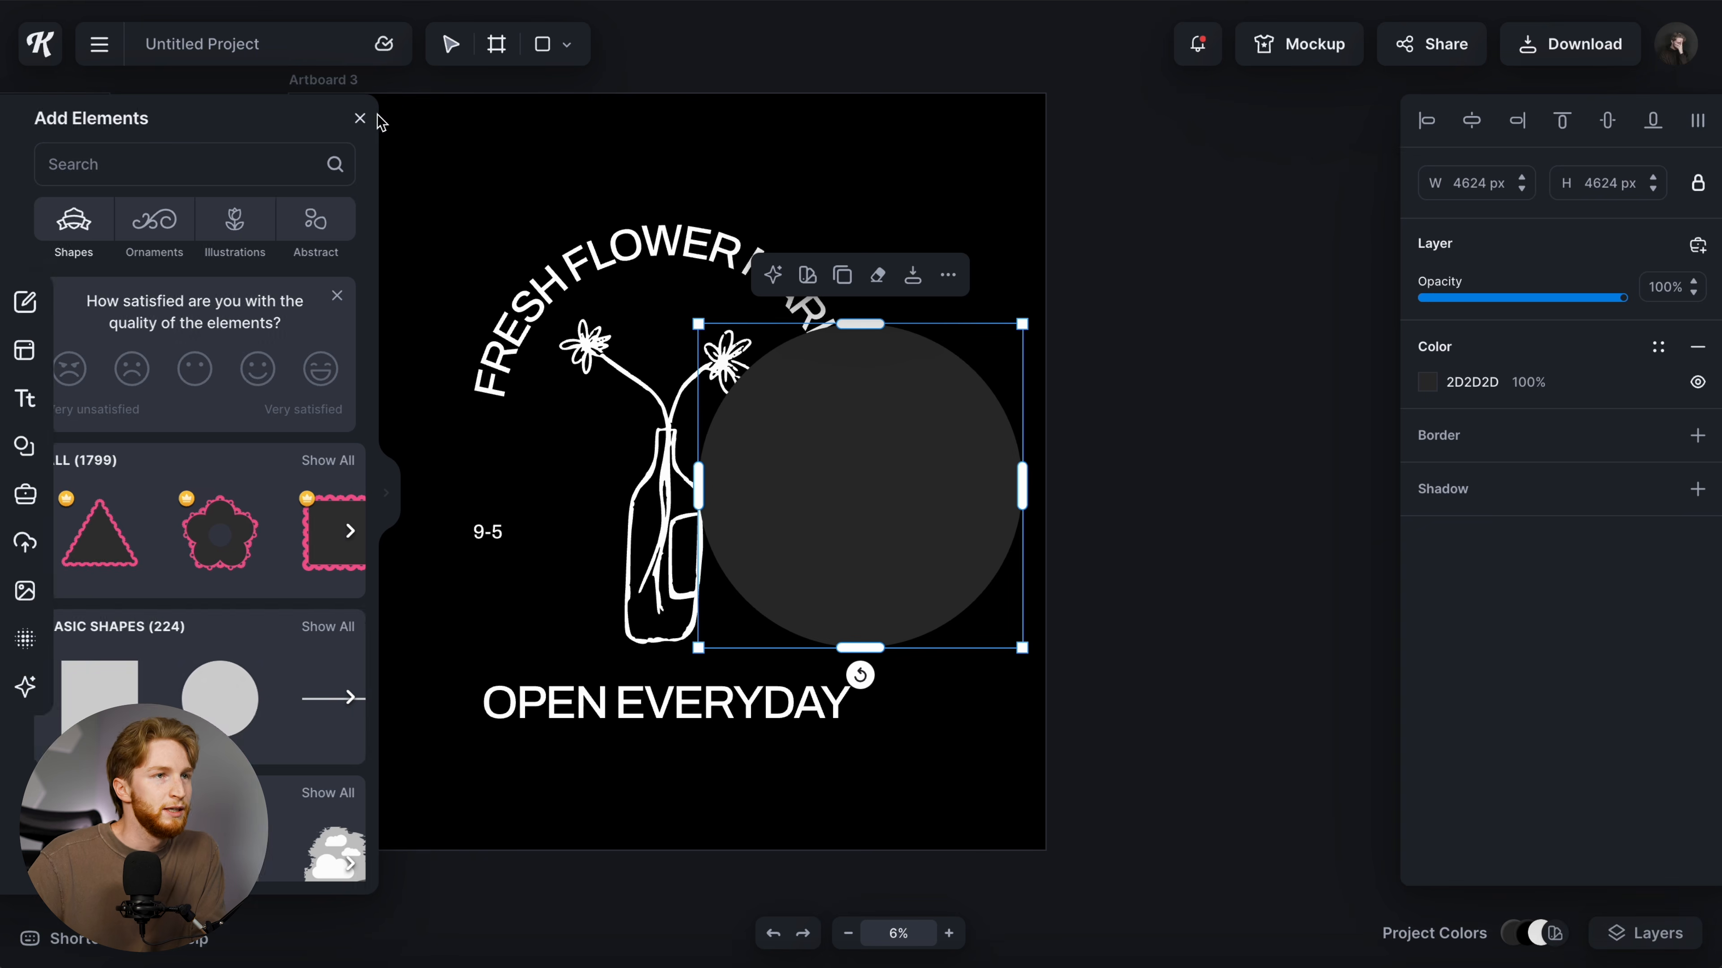
pyautogui.click(360, 119)
pyautogui.moveTo(699, 492); pyautogui.dragTo(483, 488)
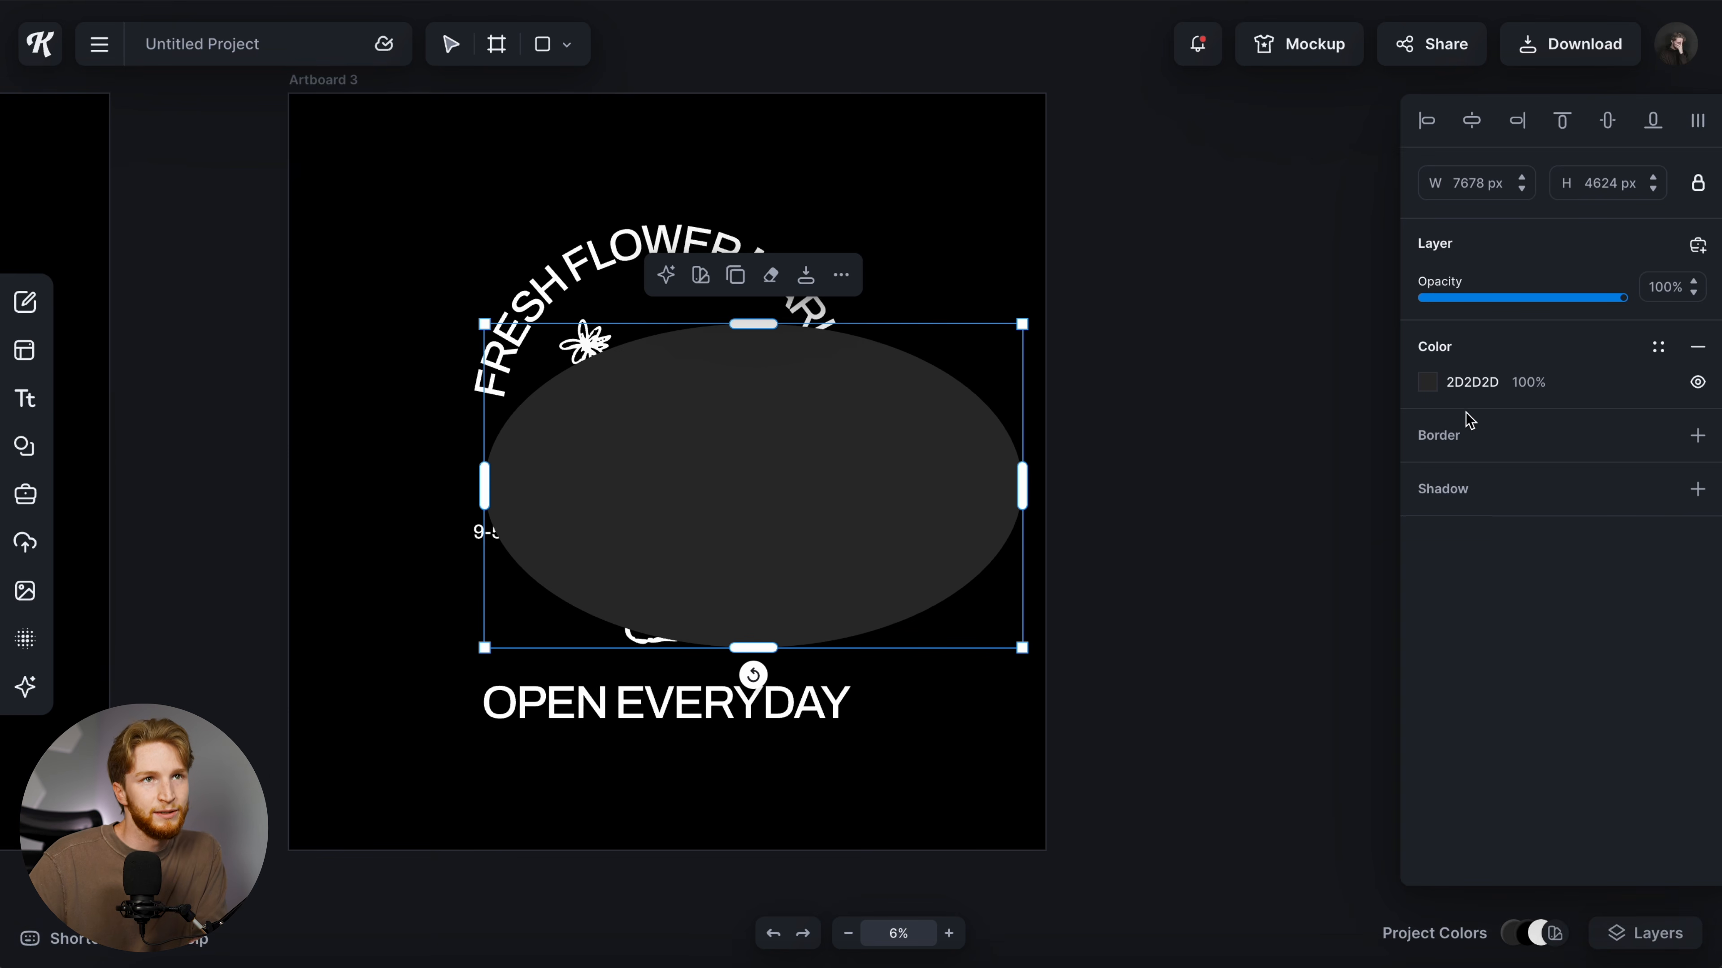
# - Remove the ellipse's fill and give it a white FFFFFF border with a weight of about 48
pyautogui.click(1698, 348)
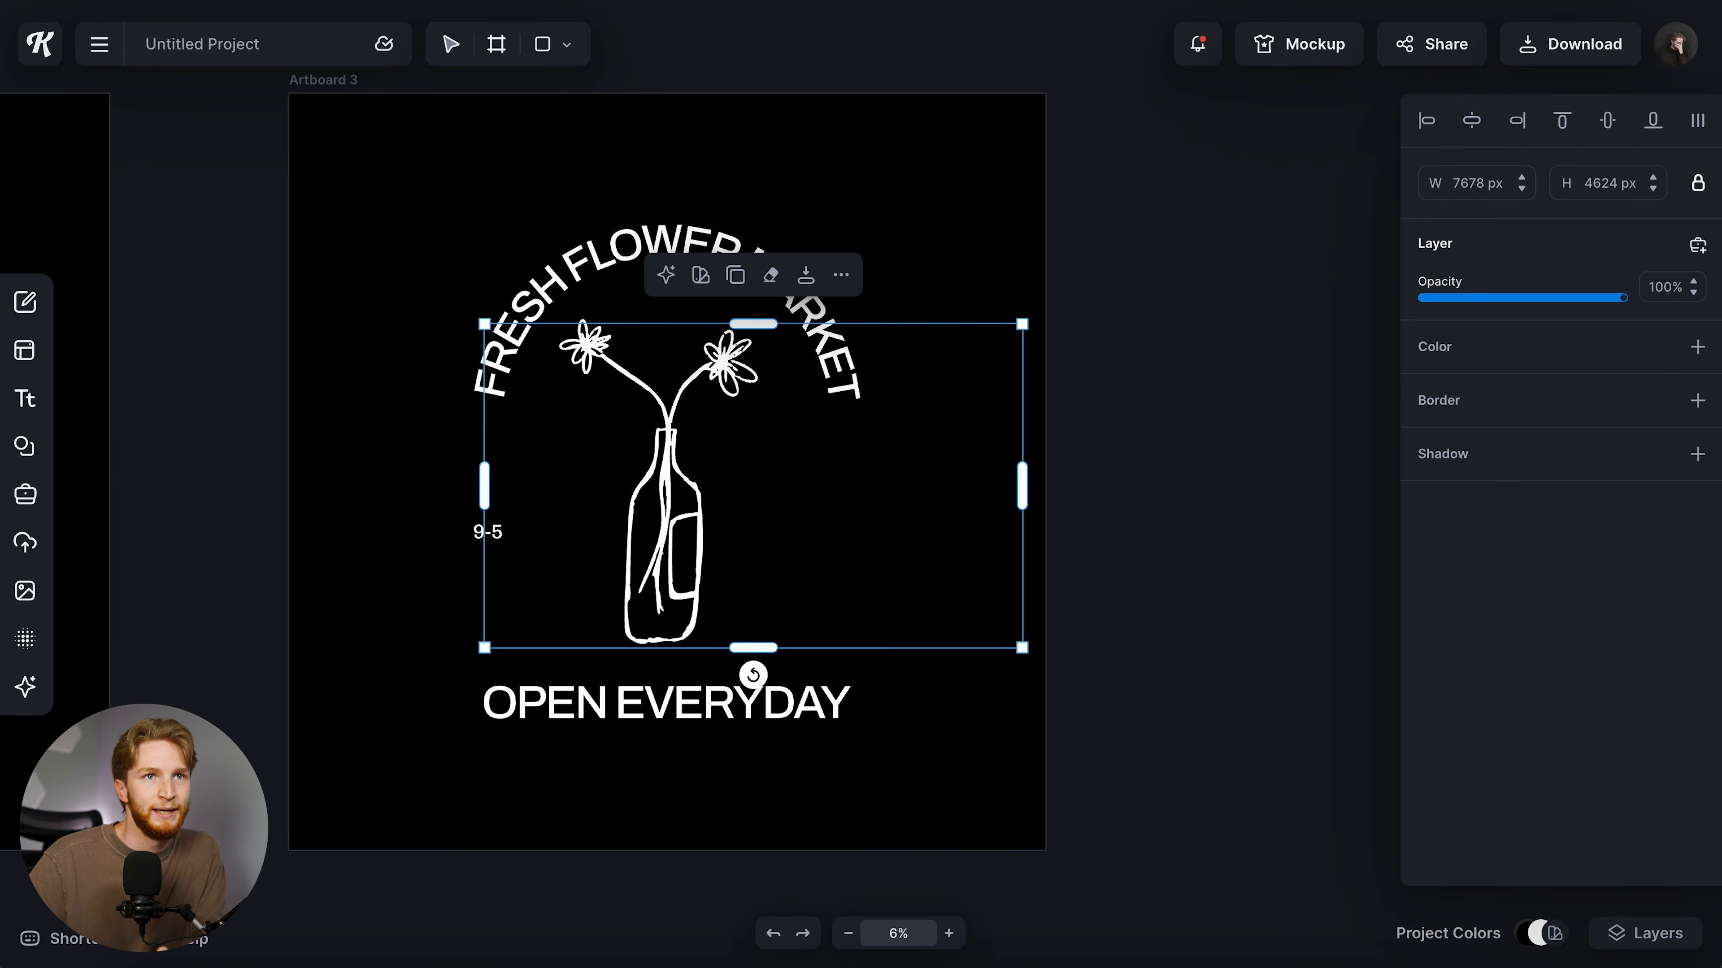
pyautogui.click(1698, 400)
pyautogui.click(1428, 436)
pyautogui.moveTo(1333, 503); pyautogui.dragTo(1111, 488)
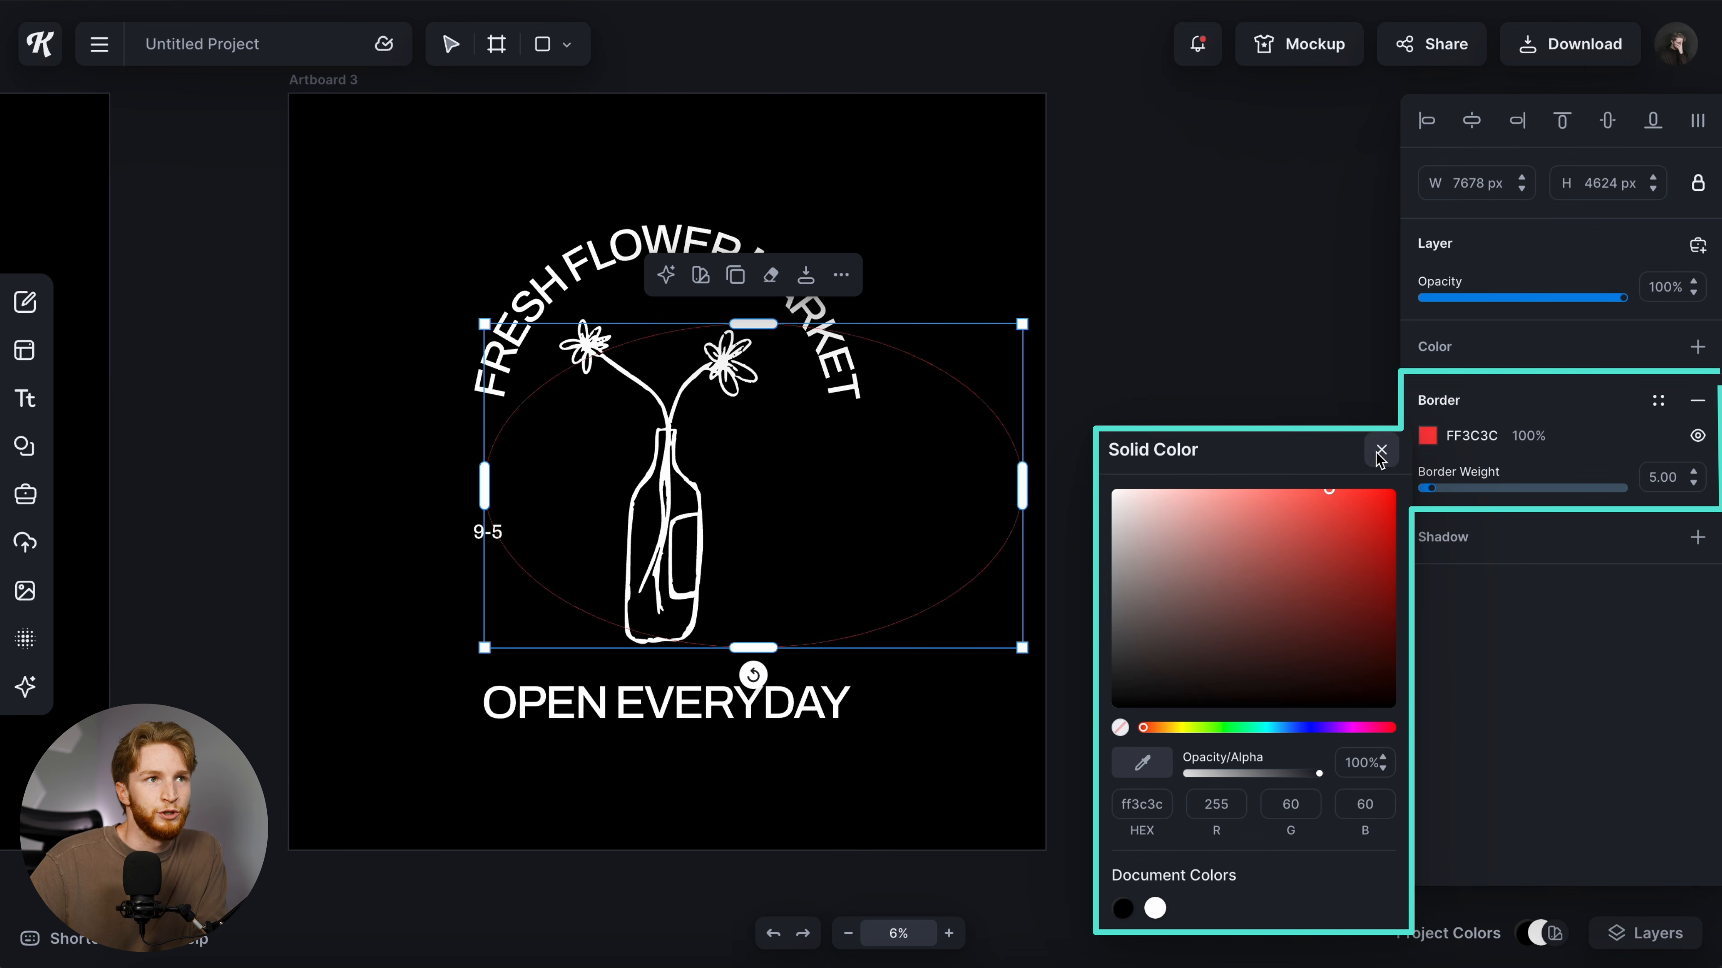
pyautogui.click(1381, 450)
pyautogui.moveTo(1476, 495); pyautogui.dragTo(1531, 492)
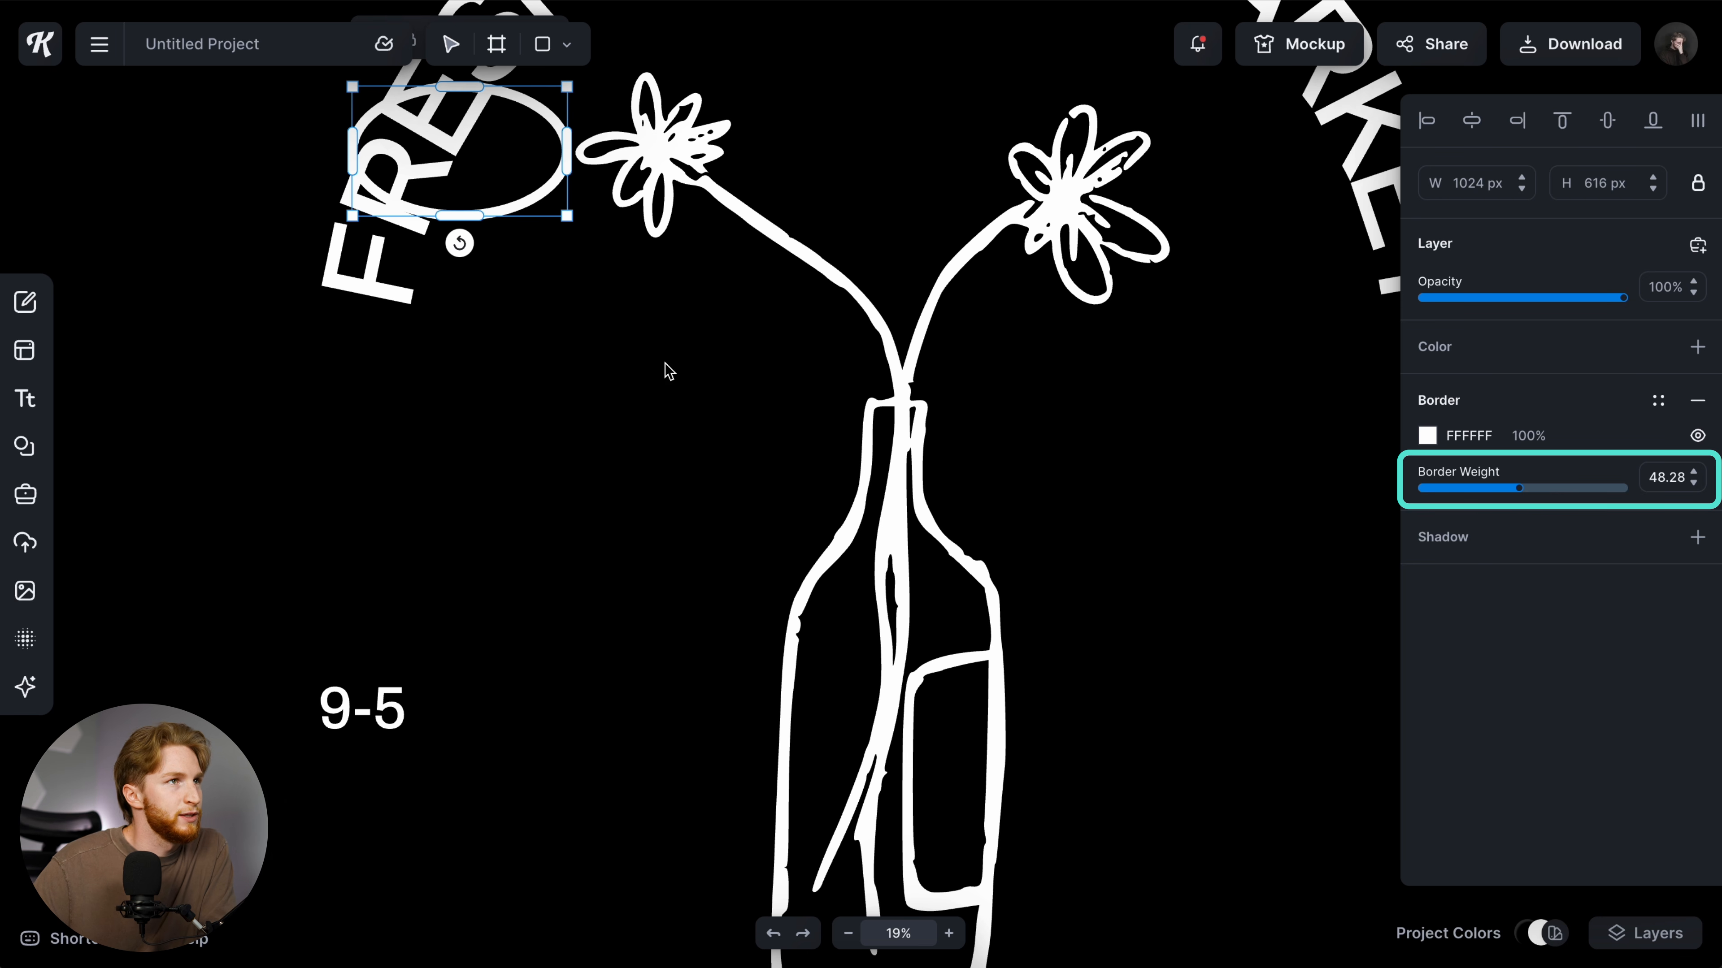
# - Center the ellipse around the "9-5" label and copy the resulting badge to the right side of the bottle
pyautogui.moveTo(545, 204); pyautogui.dragTo(444, 757)
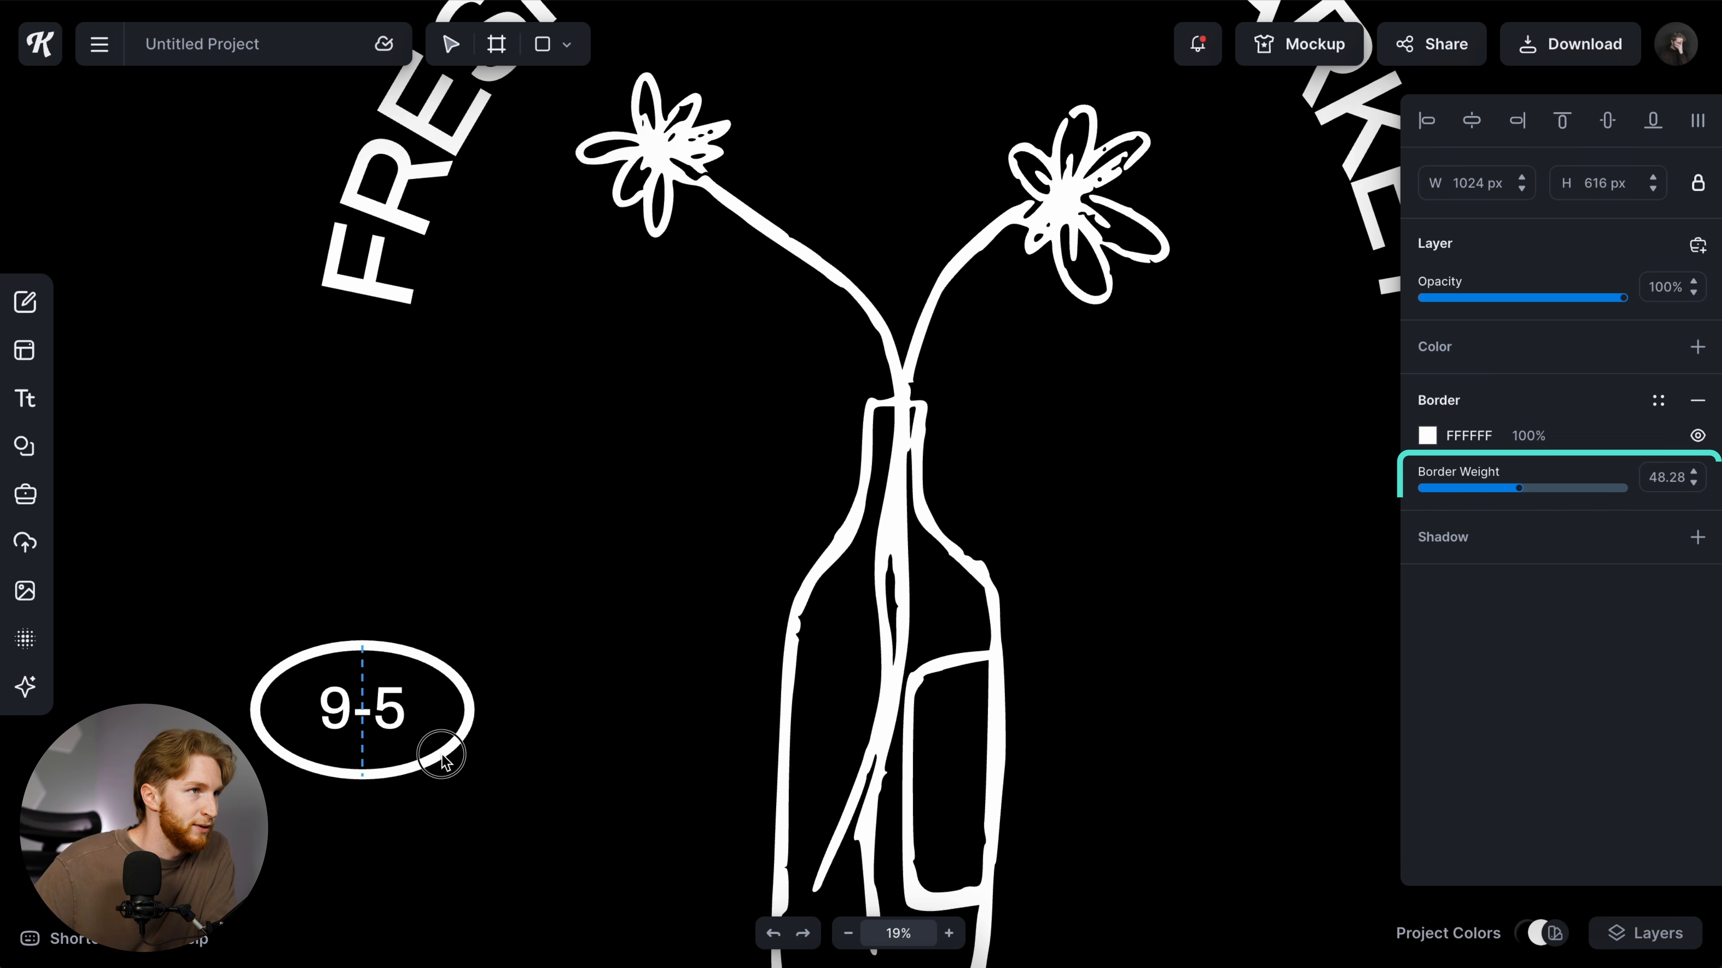
pyautogui.keyDown('shift'); pyautogui.click(384, 713); pyautogui.keyUp('shift')
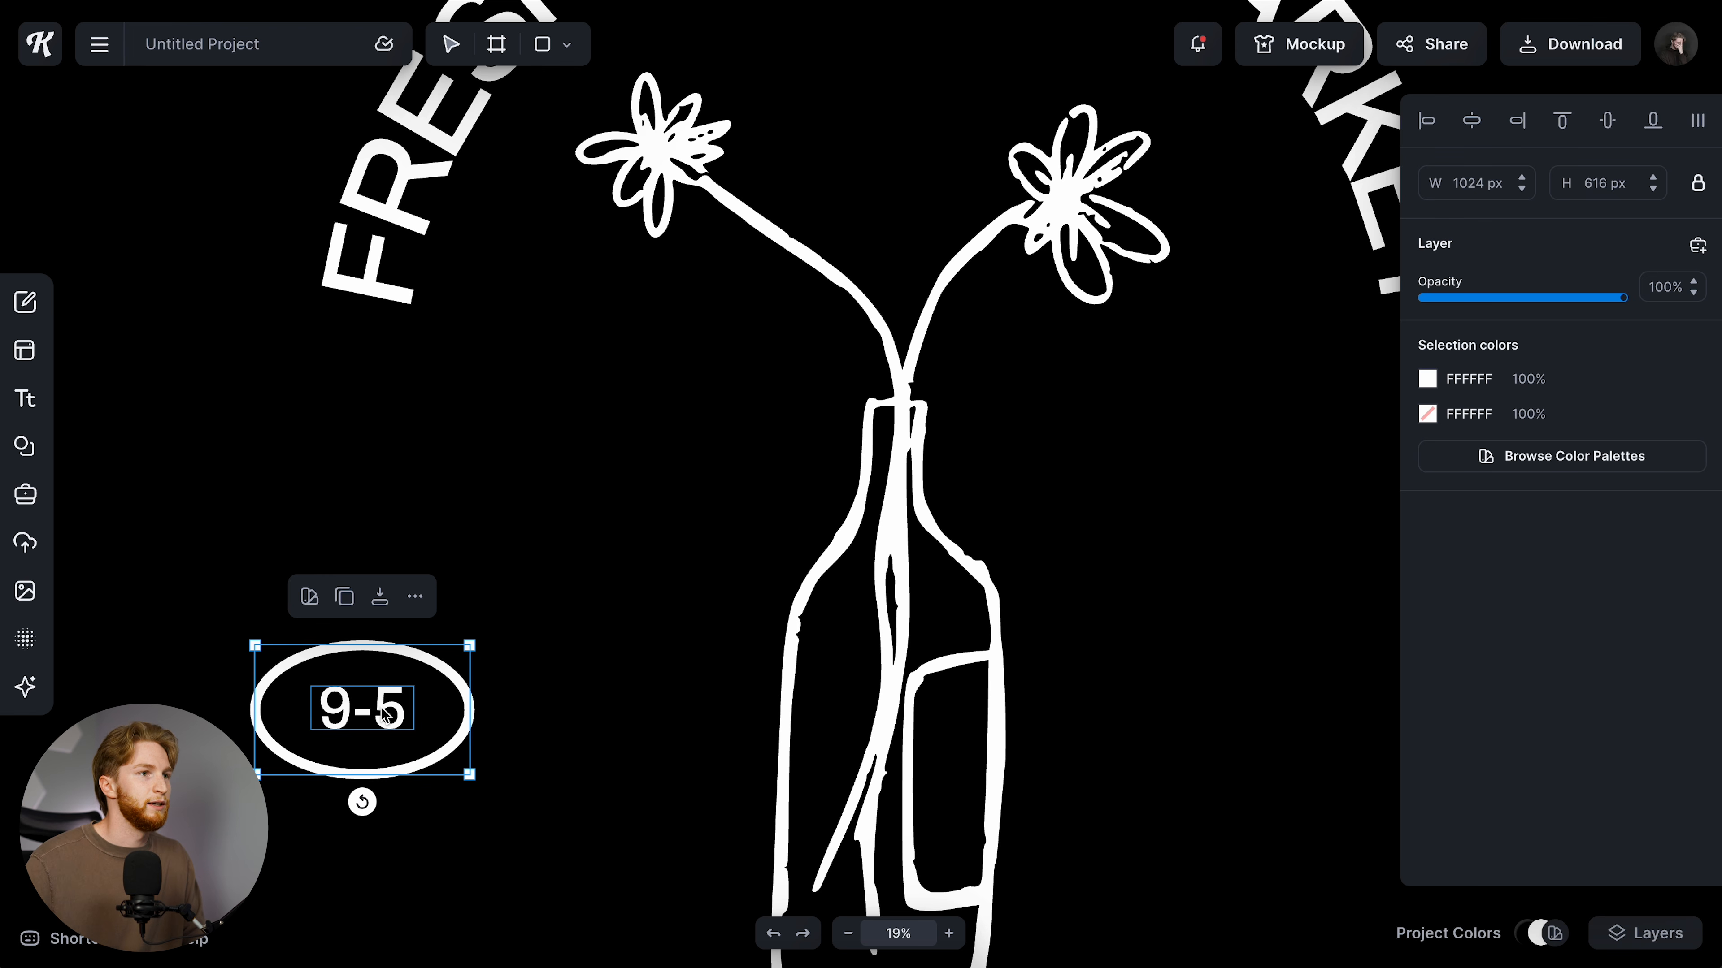
pyautogui.scroll(-5, 384, 714)
pyautogui.moveTo(383, 714); pyautogui.dragTo(743, 714)
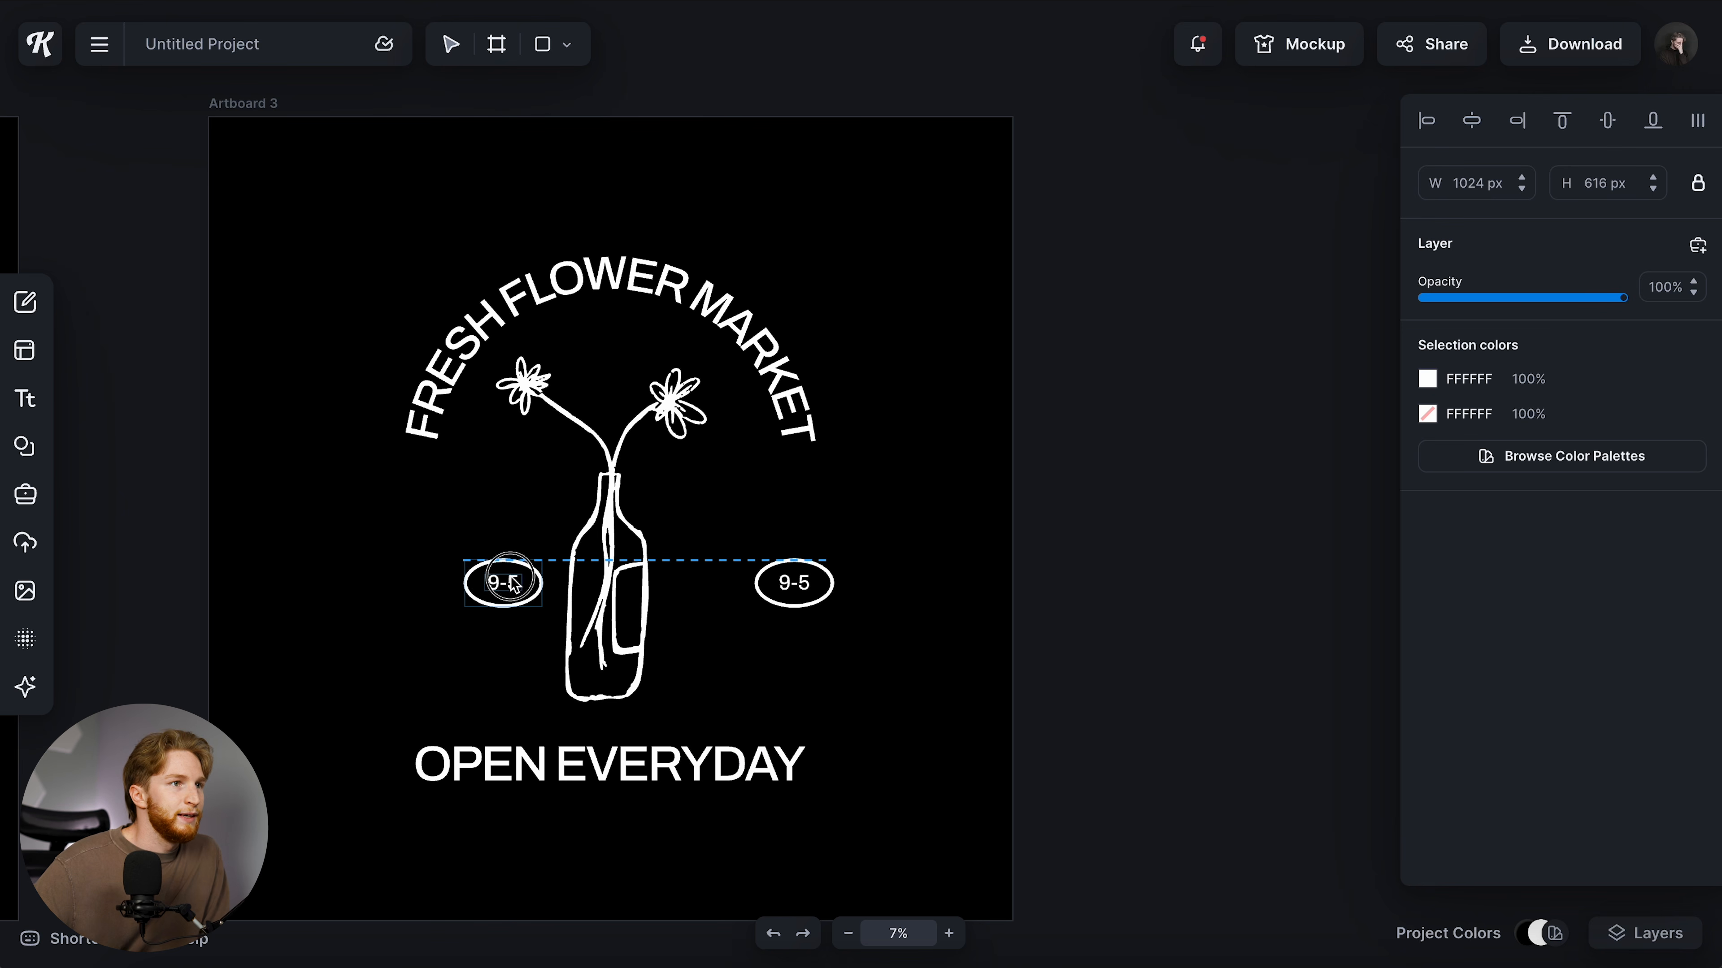
# - Move the two "9-5" badges closer to the bottle so they sit evenly on both sides
pyautogui.moveTo(800, 594); pyautogui.dragTo(723, 583)
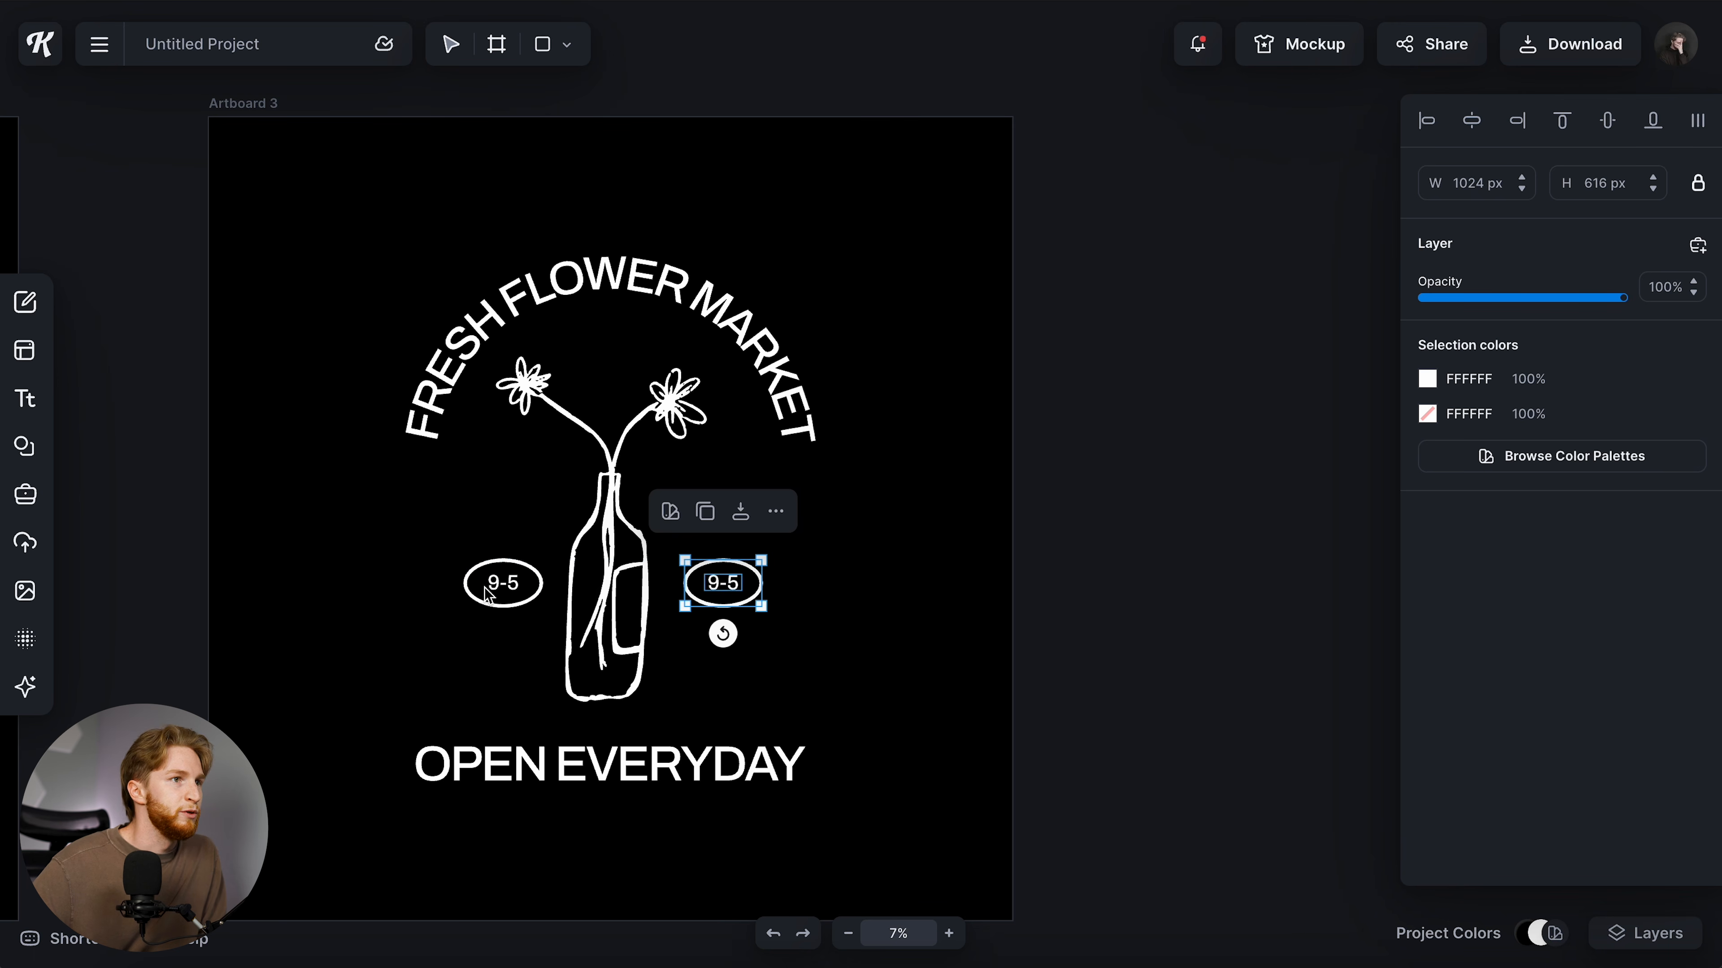
pyautogui.keyDown('shift'); pyautogui.click(515, 589); pyautogui.keyUp('shift')
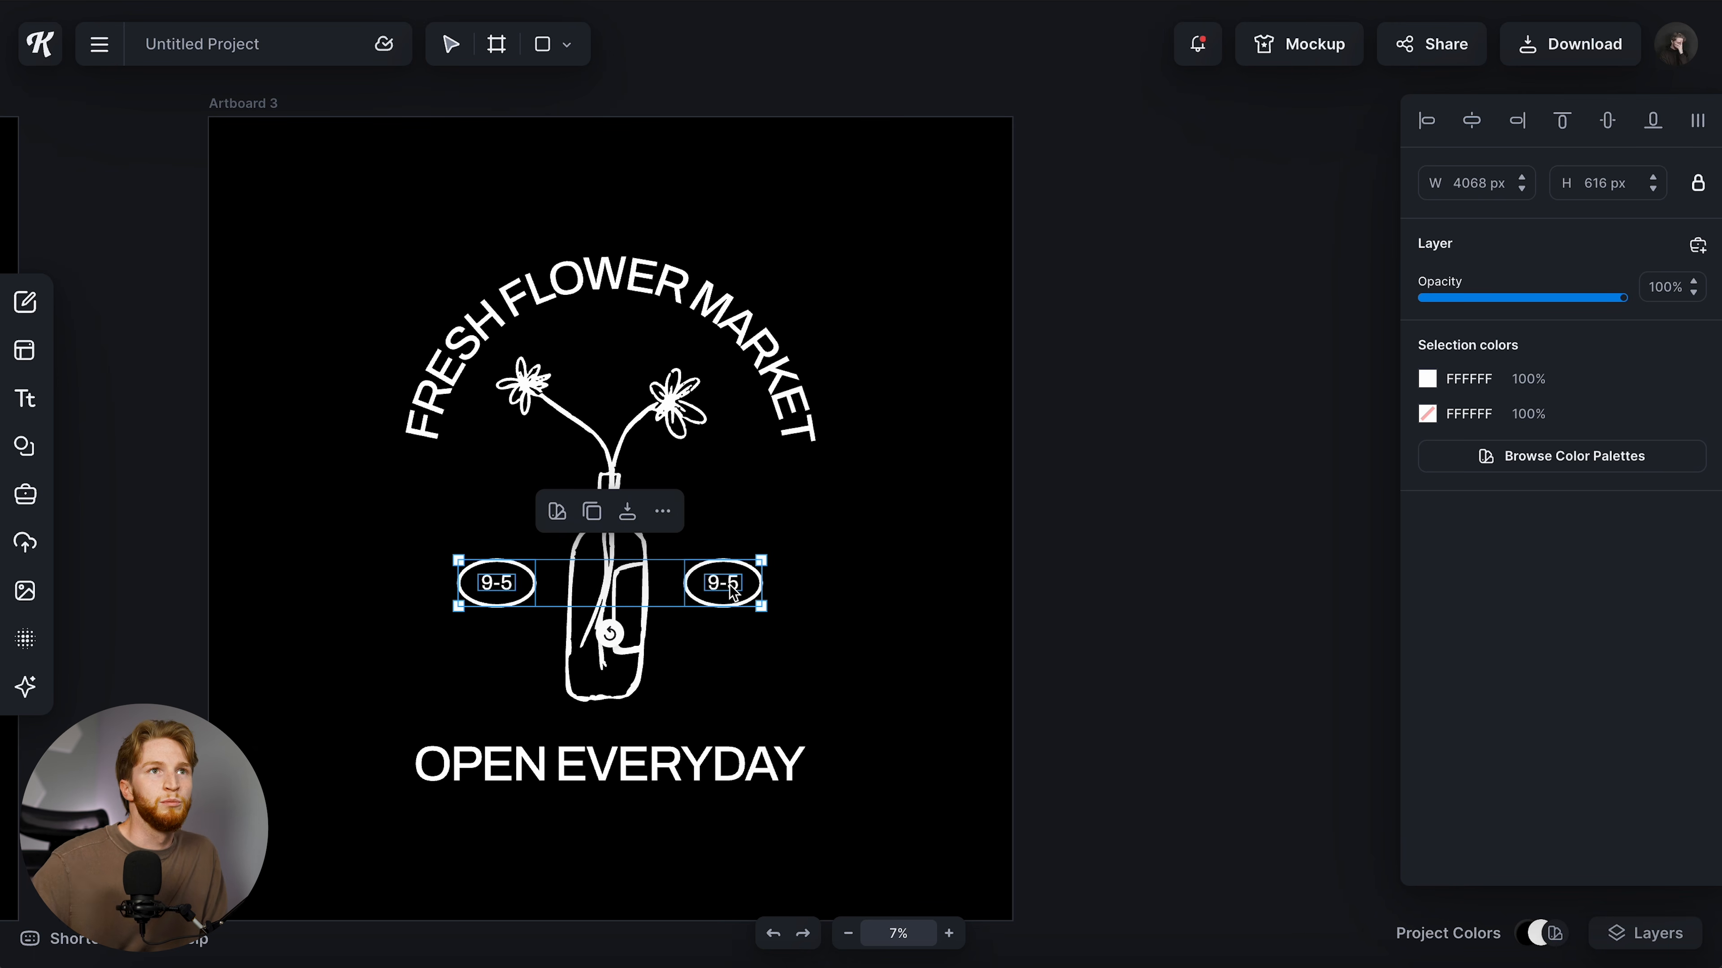
pyautogui.click(1153, 397)
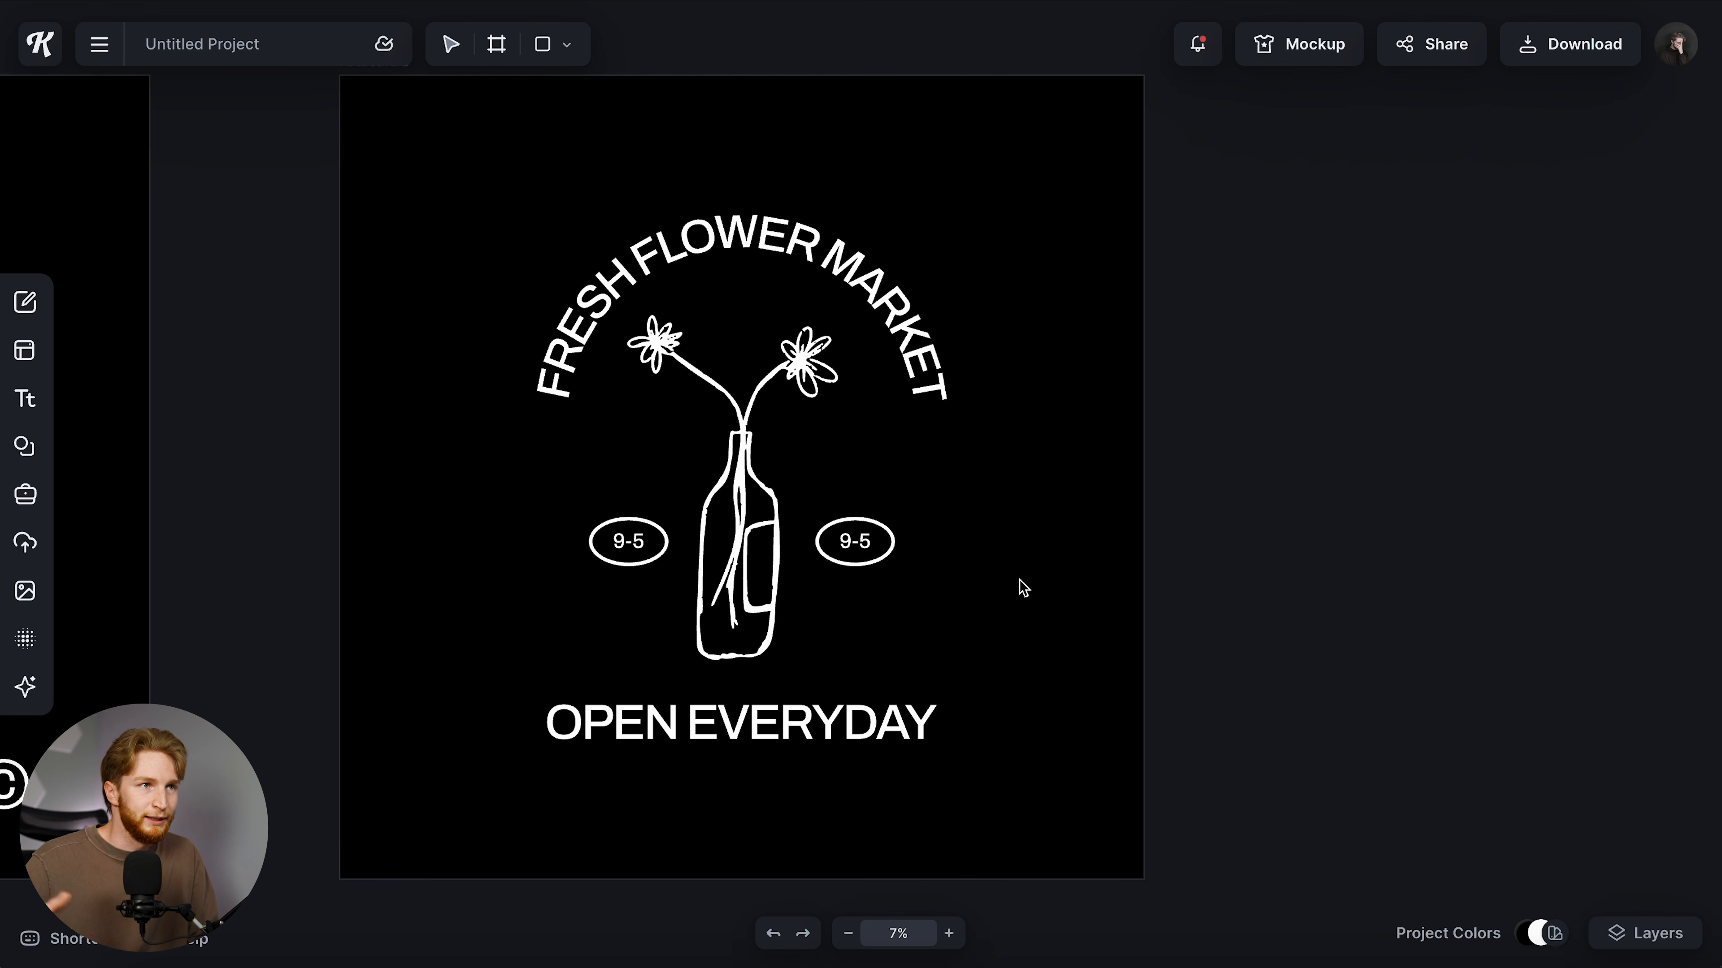
# - Duplicate the tote bag artboard to the right of Artboard 3 and delete the Happy Hour Club design from the copied bag
pyautogui.scroll(-5, 1024, 587)
pyautogui.moveTo(249, 421); pyautogui.dragTo(1138, 409)
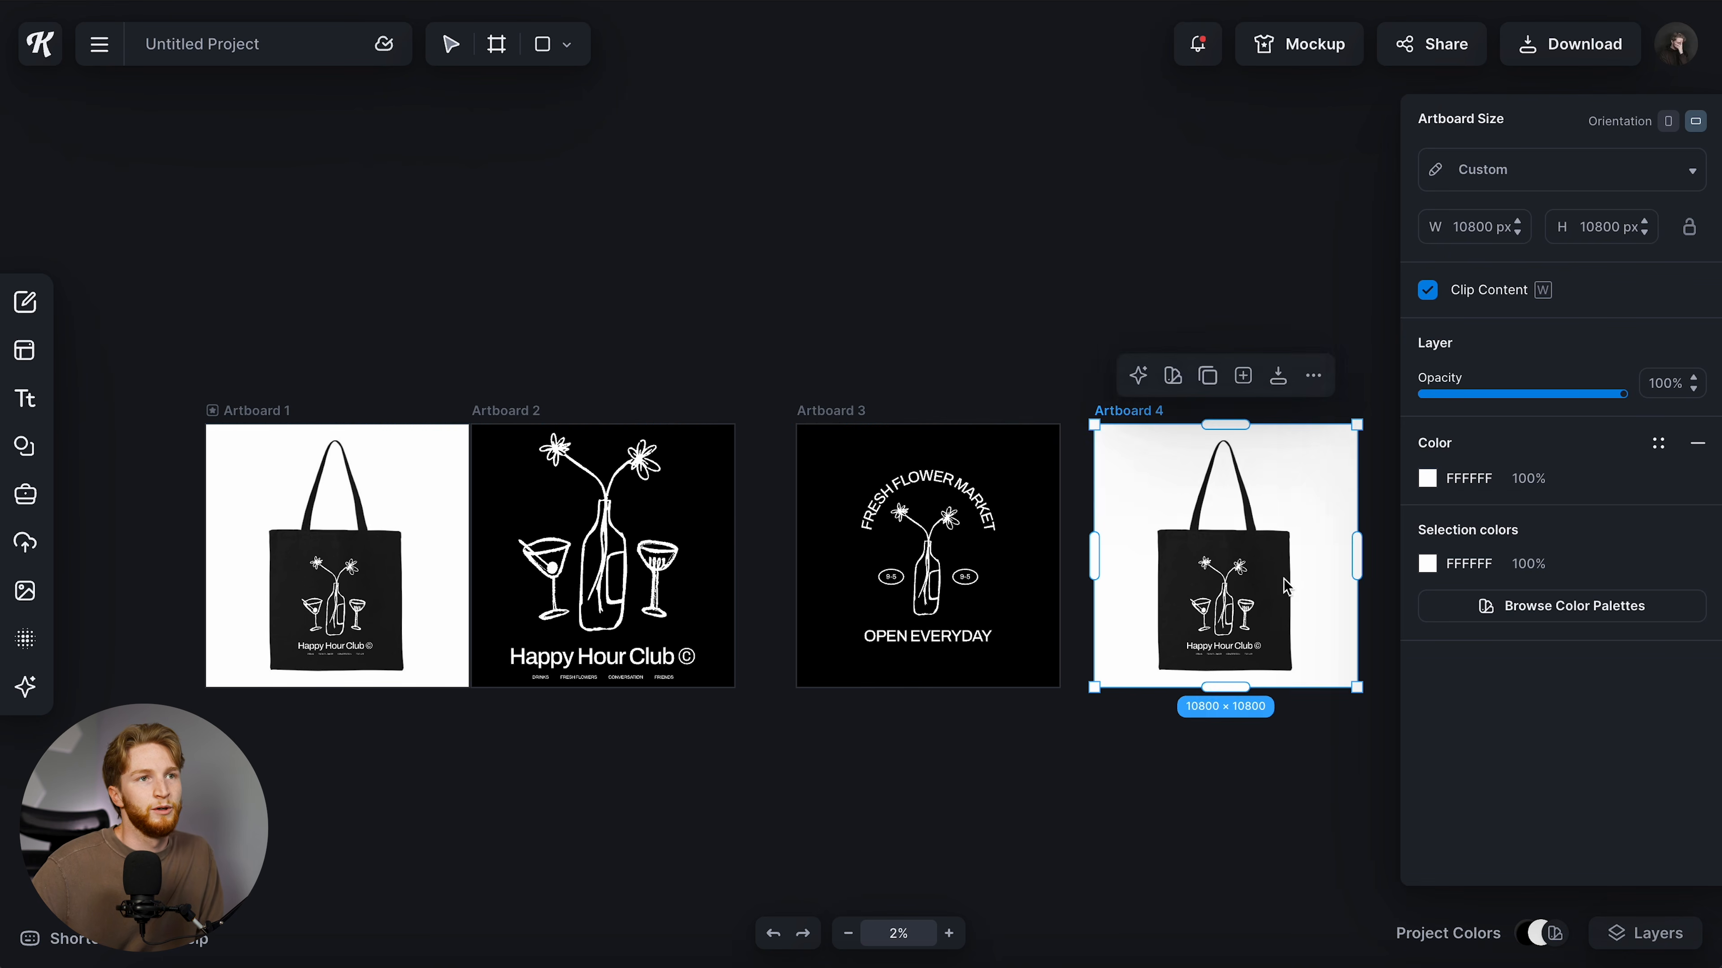
pyautogui.scroll(5, 1286, 584)
pyautogui.click(1026, 583)
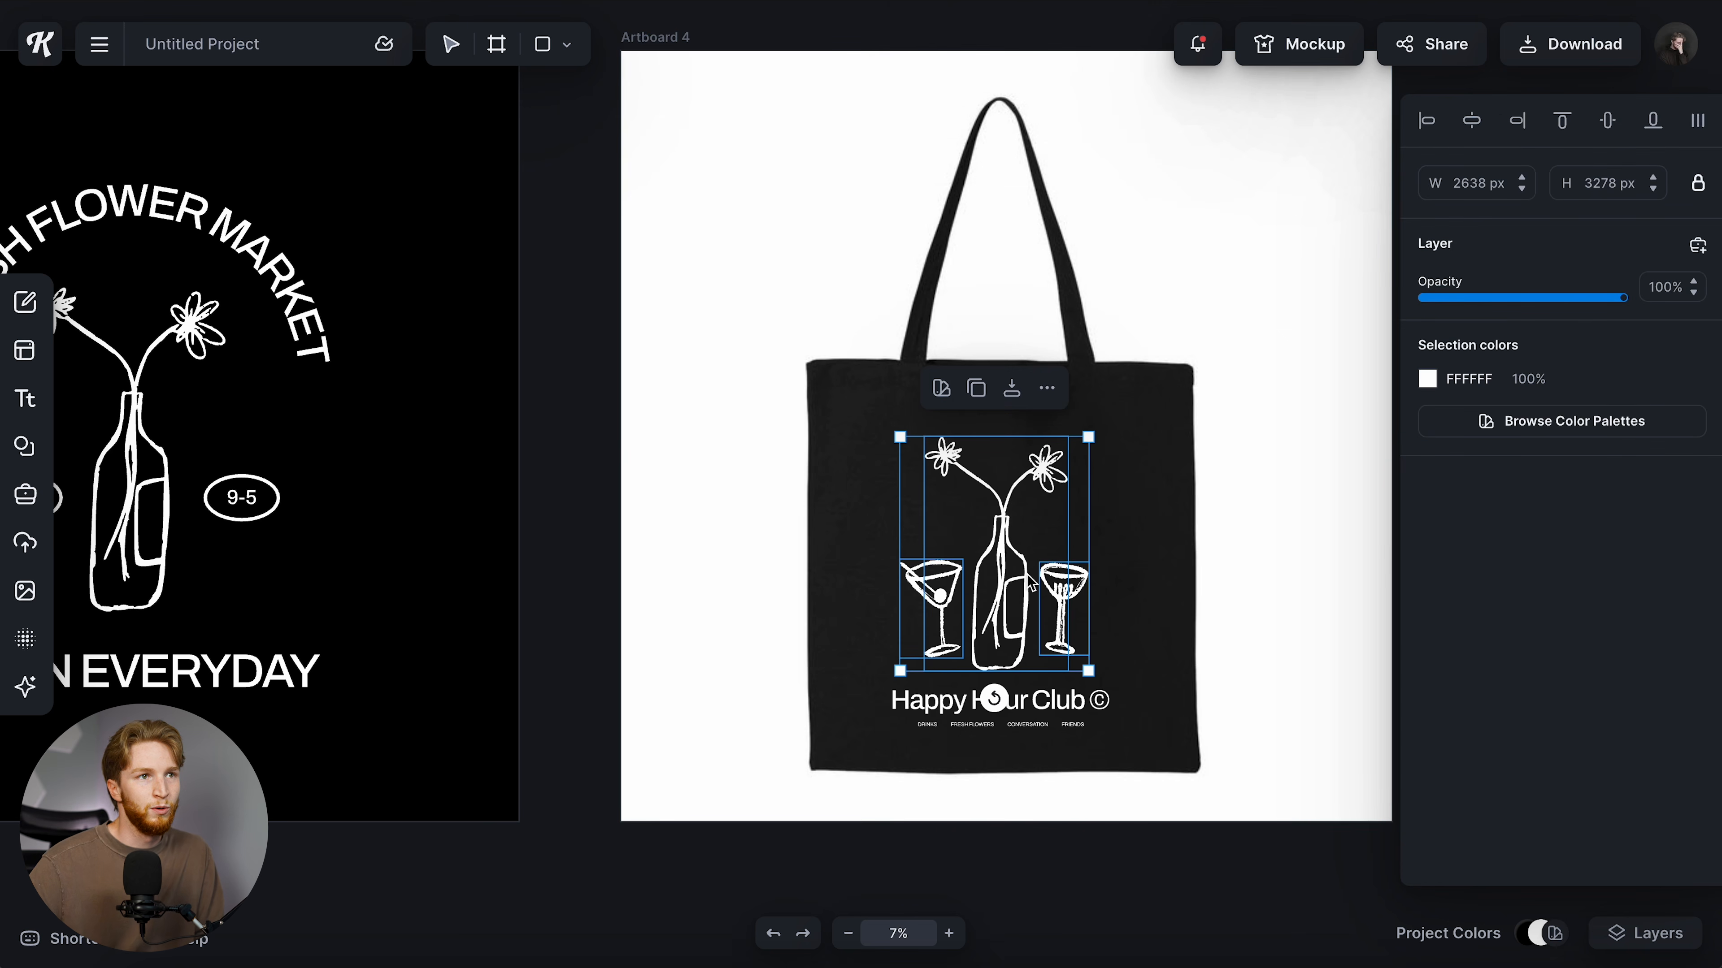
pyautogui.moveTo(1154, 798); pyautogui.dragTo(877, 569)
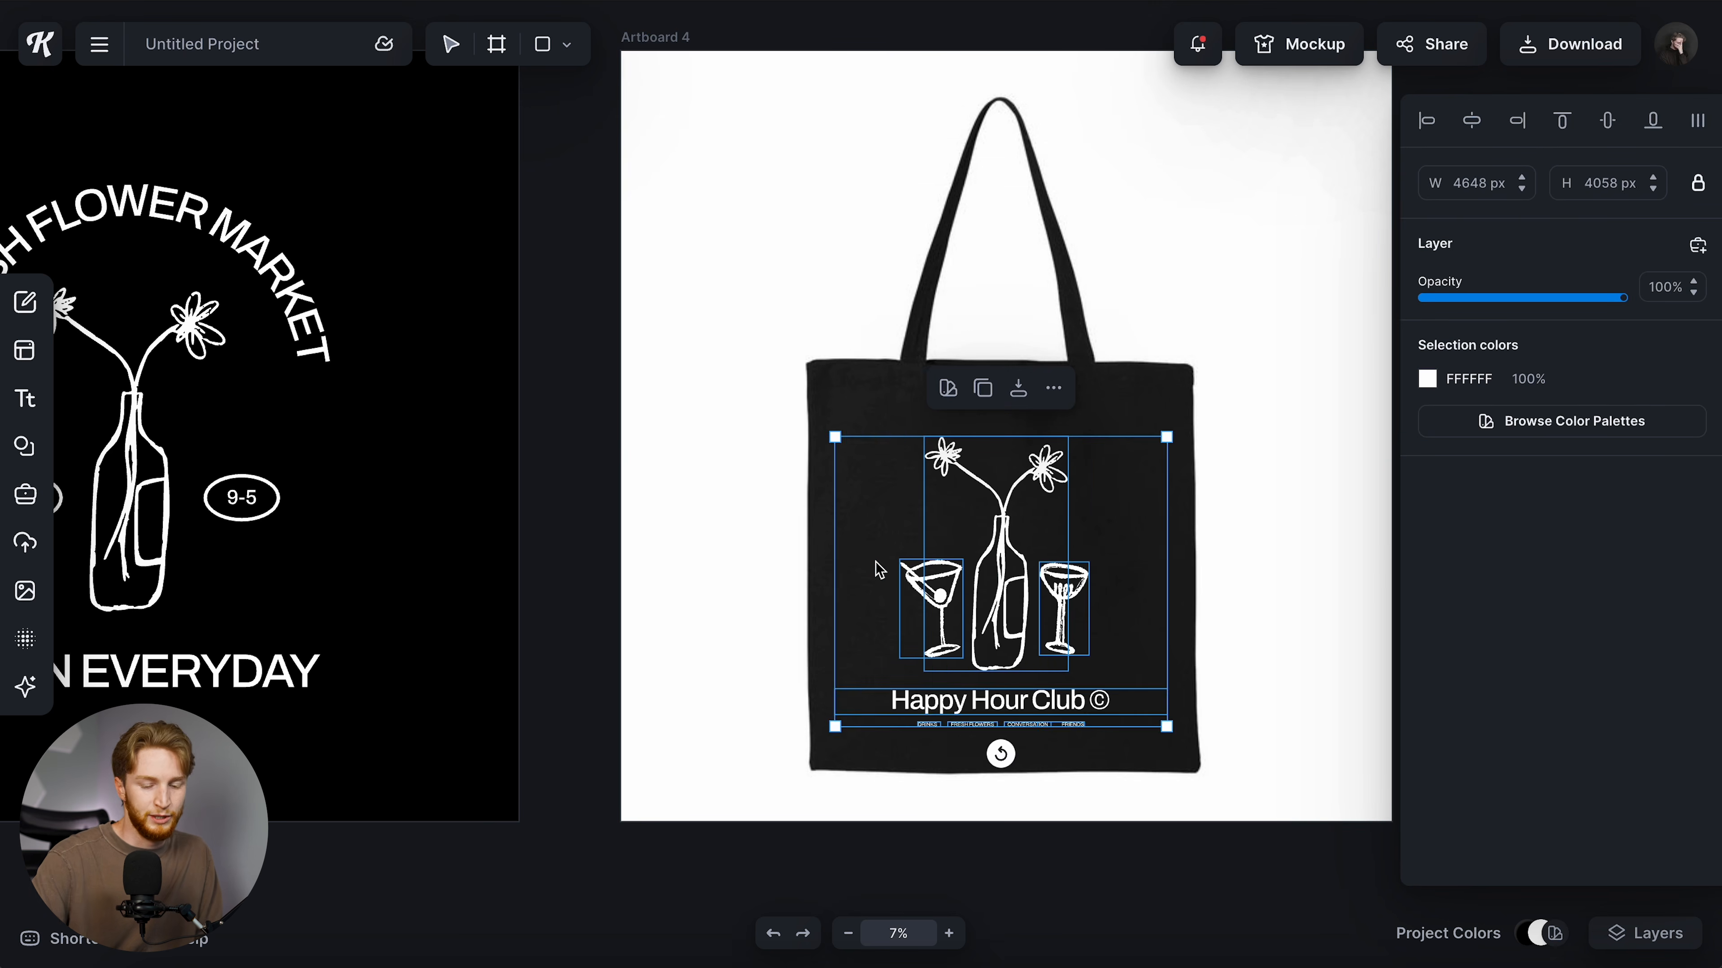
pyautogui.press('Delete')
# - Copy the whole Fresh Flower Market design onto the blank tote bag, scale it to about 4989 × 4350 px and center it on the bag
pyautogui.hscroll(-6, 244, 196)
pyautogui.moveTo(400, 202); pyautogui.dragTo(824, 779)
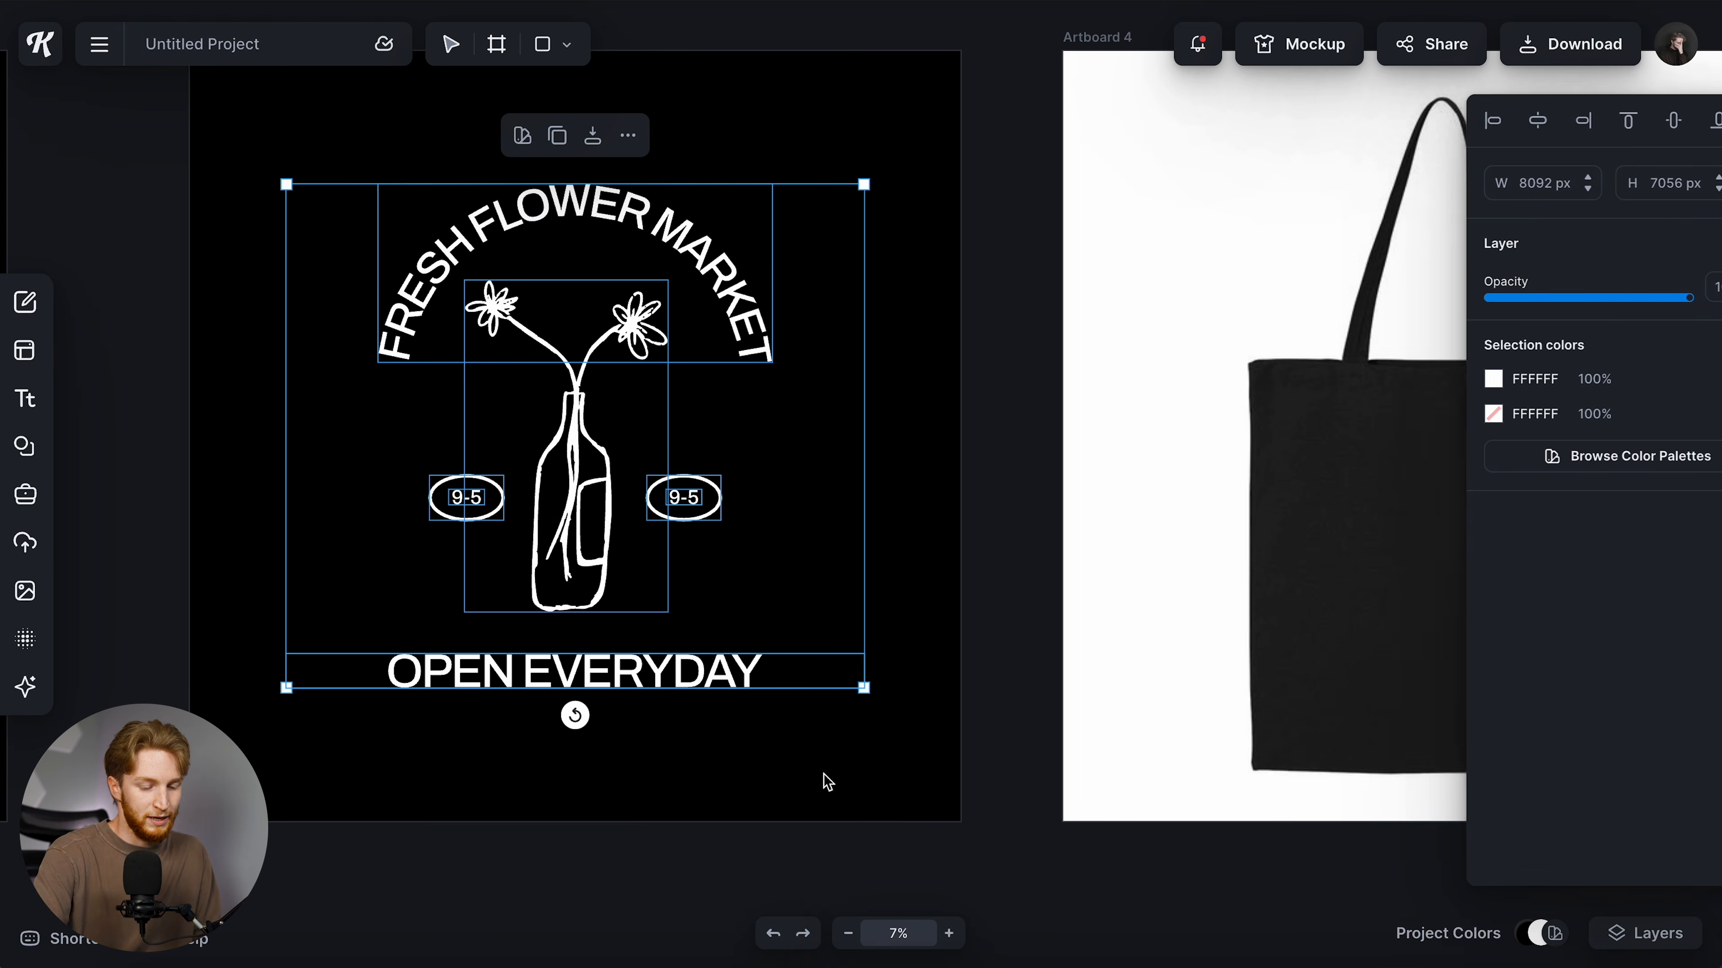
pyautogui.hscroll(3, 665, 493)
pyautogui.hscroll(1, 664, 493)
pyautogui.moveTo(349, 422); pyautogui.dragTo(1191, 499)
pyautogui.moveTo(1323, 766); pyautogui.dragTo(1208, 675)
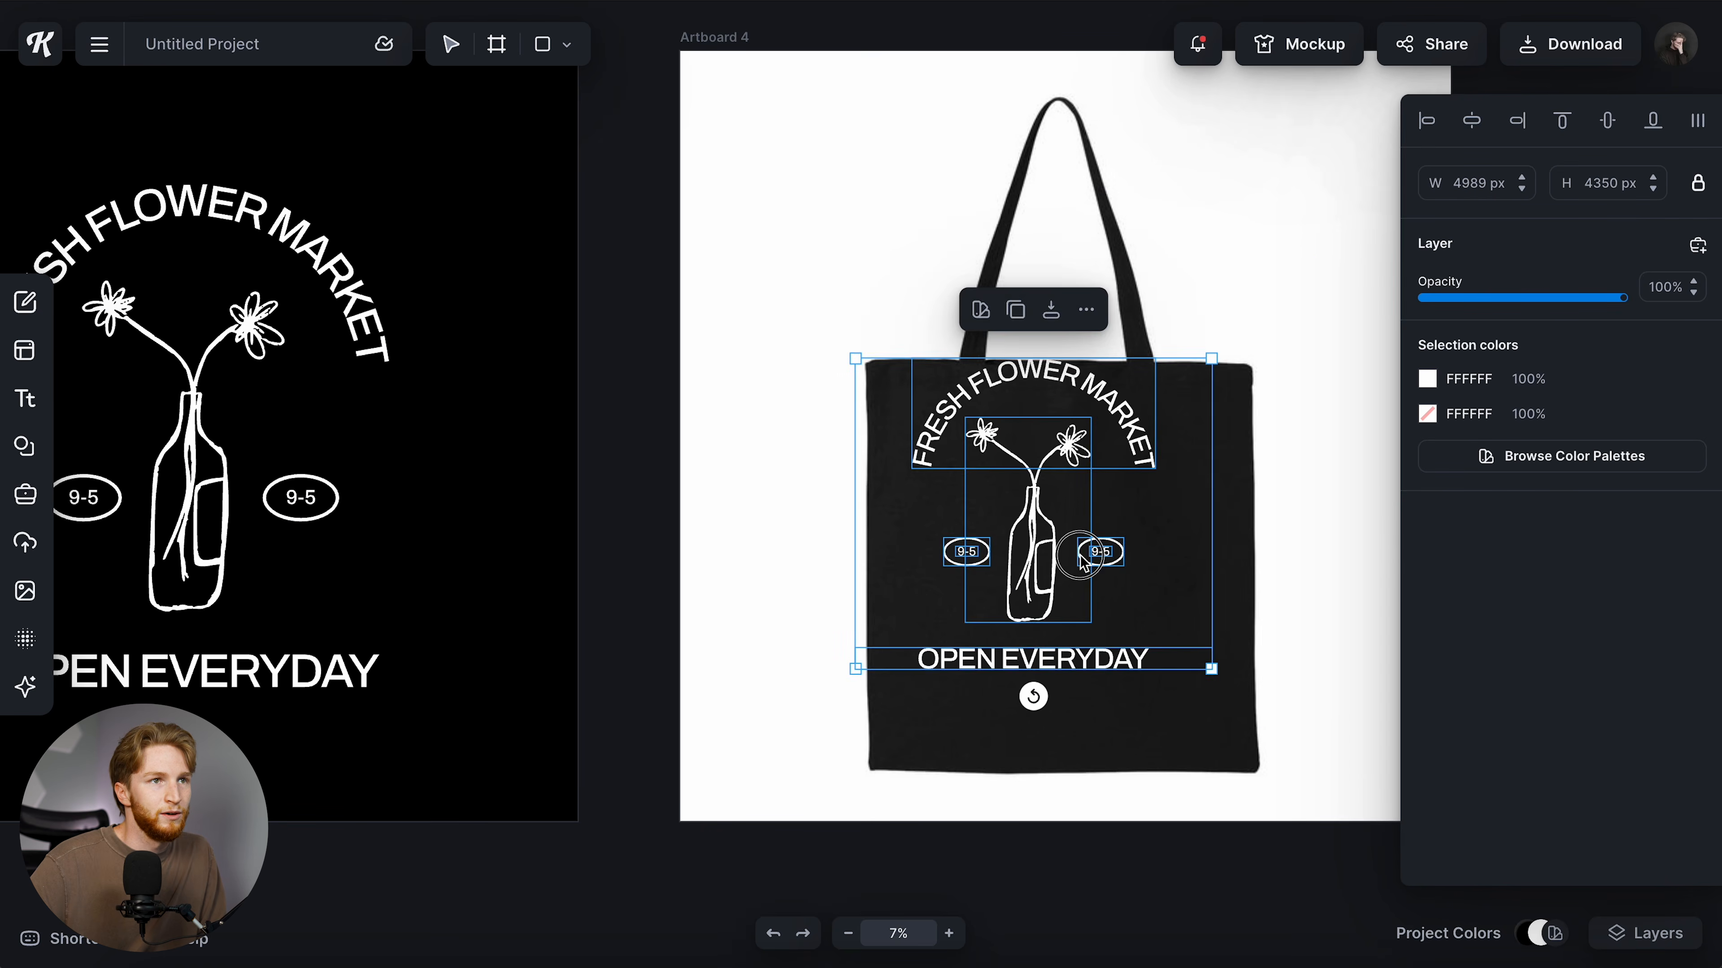
pyautogui.moveTo(1082, 561); pyautogui.dragTo(1122, 612)
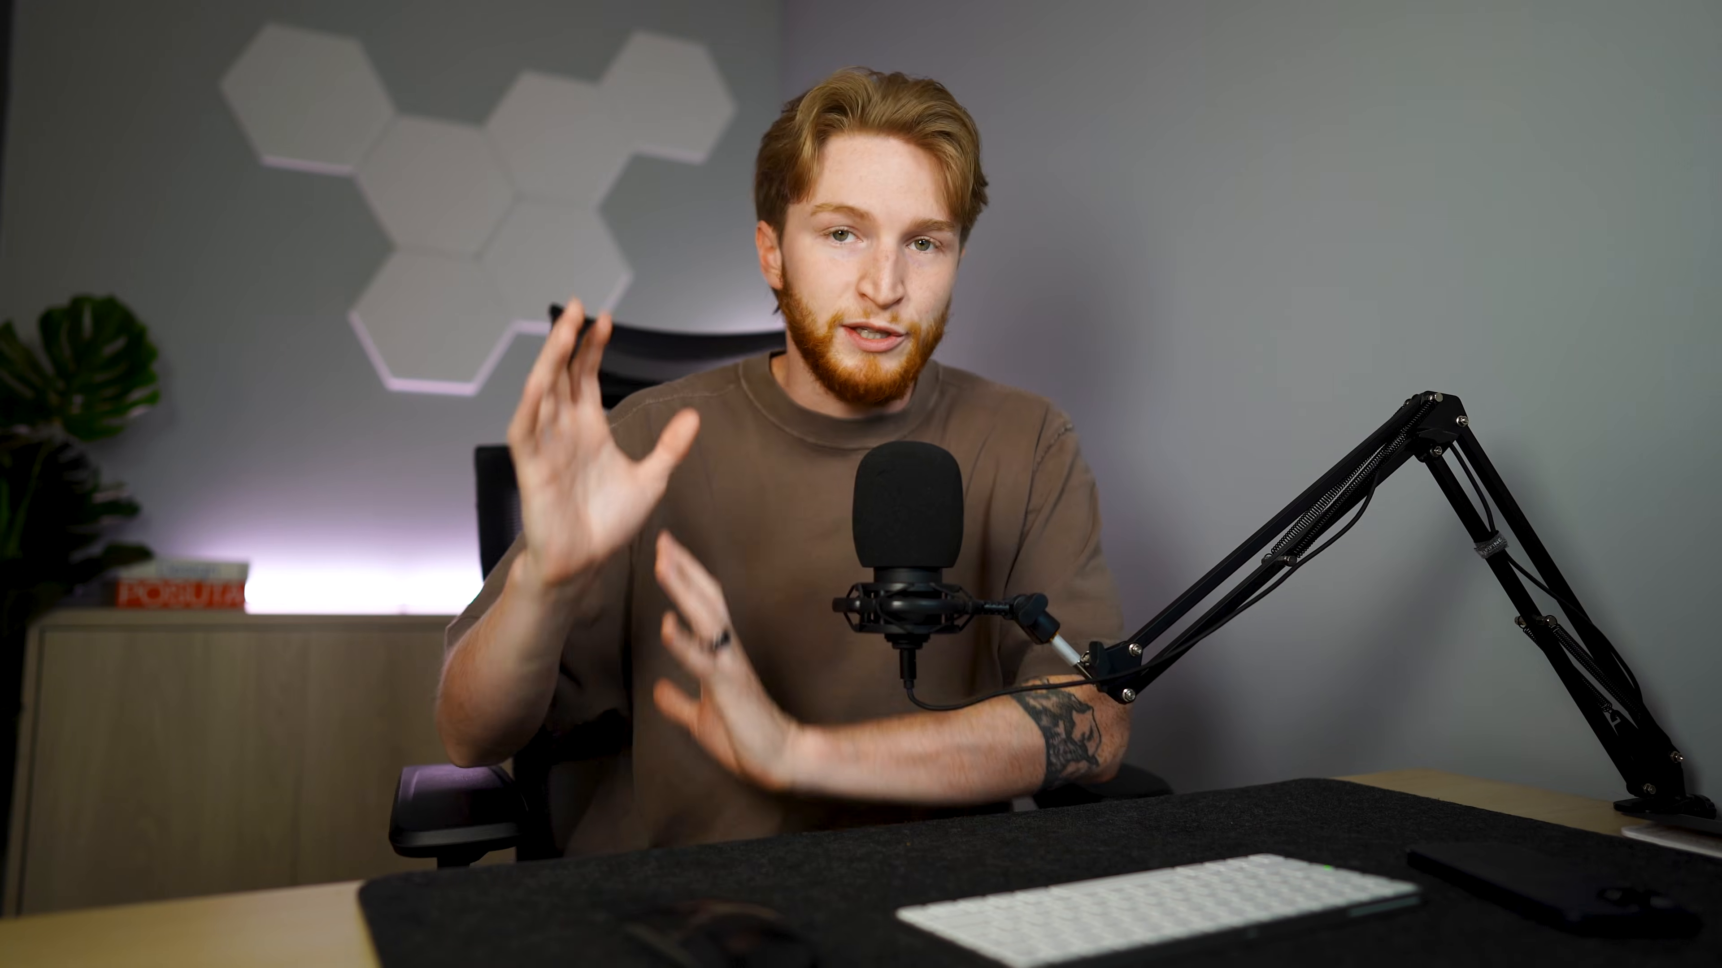